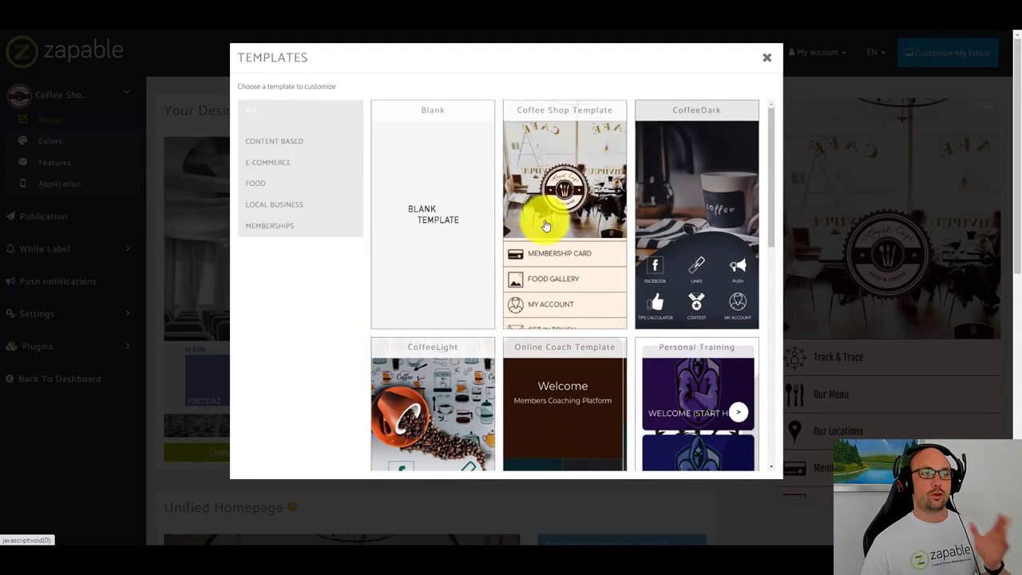
- Scroll through the remaining templates and close the gallery without choosing one
scroll(565, 272, down, 1)
scroll(639, 312, down, 1)
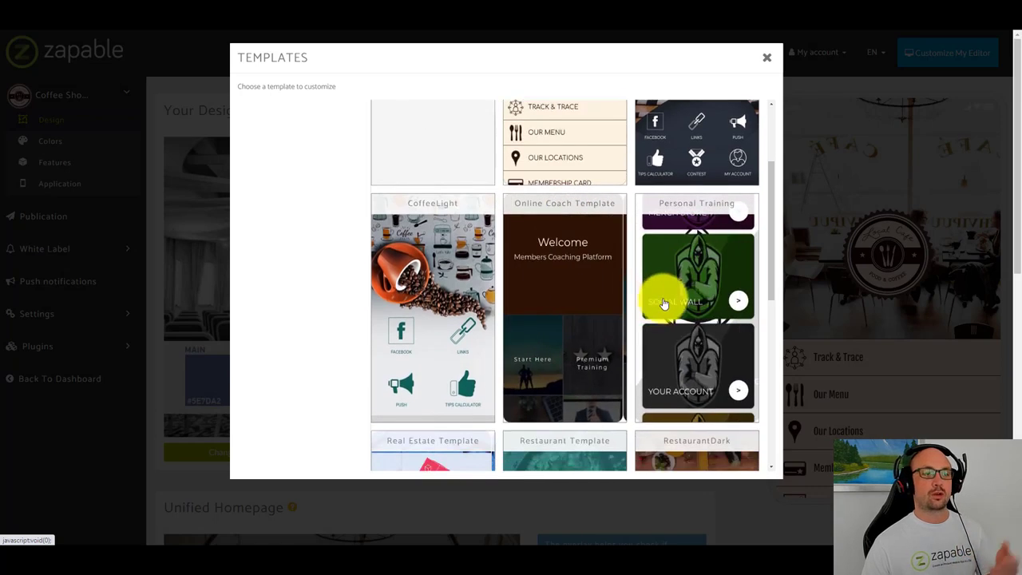
scroll(413, 397, down, 1)
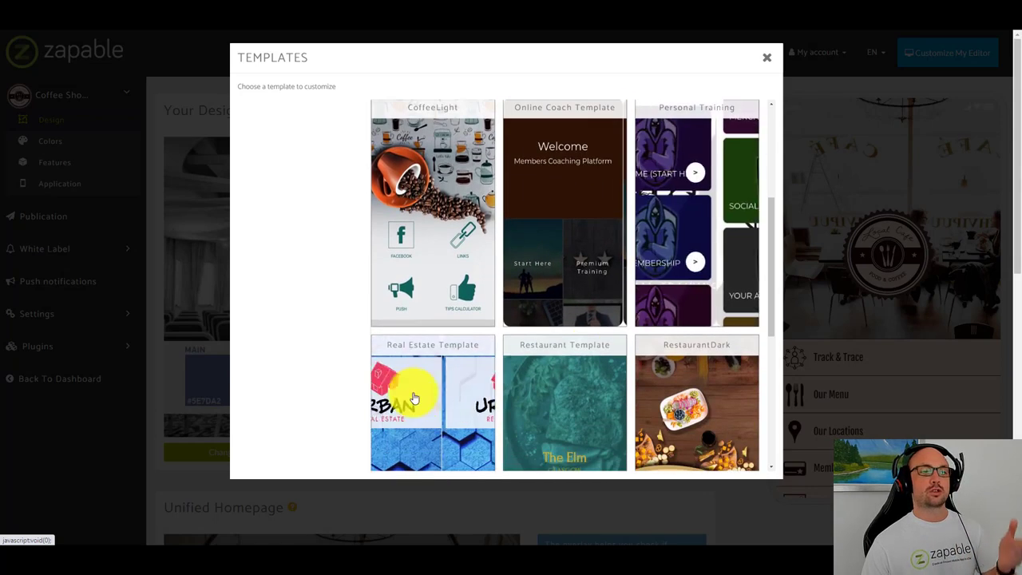
click(766, 58)
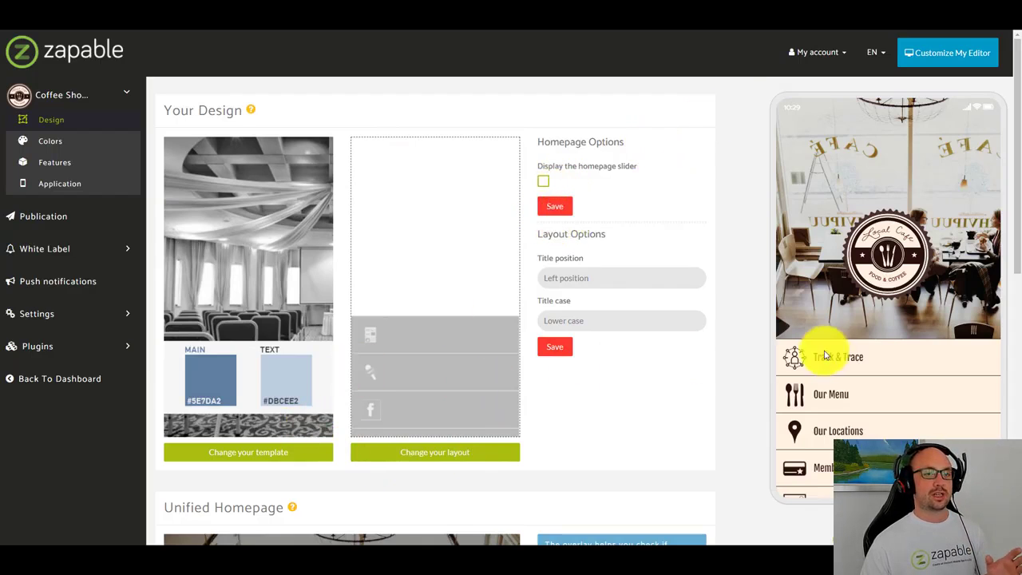
click(443, 453)
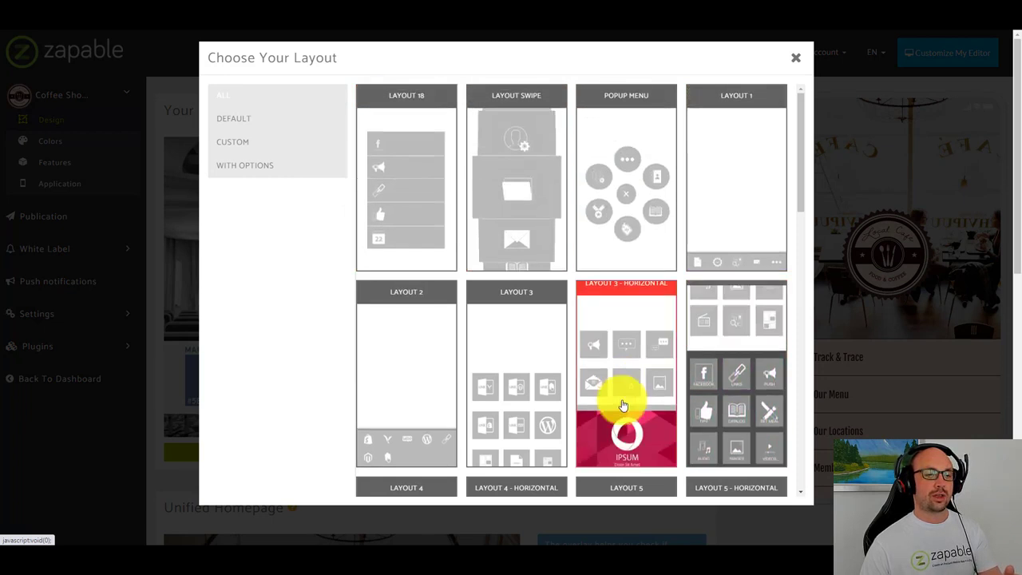
scroll(392, 395, down, 2)
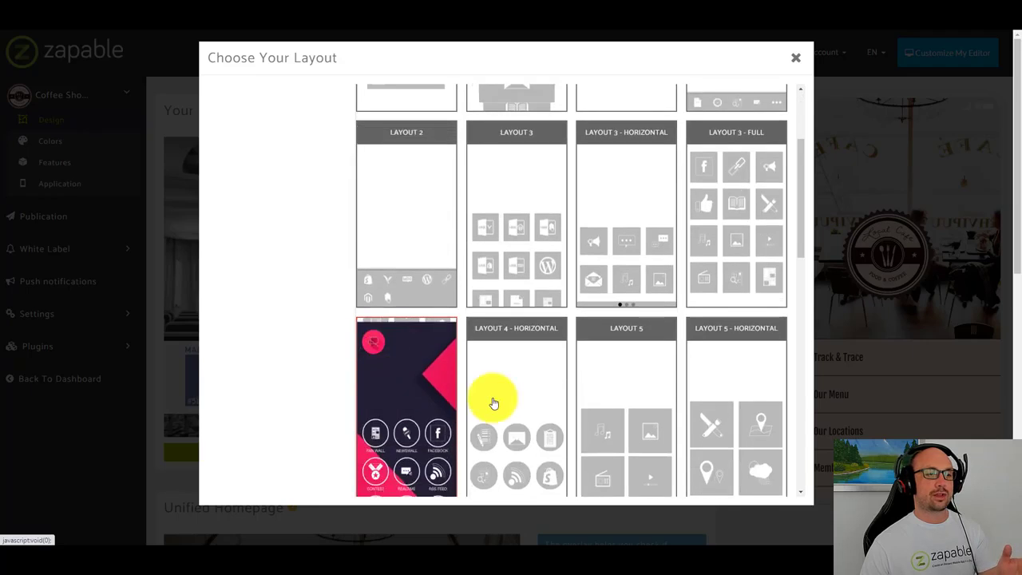
scroll(728, 405, down, 2)
scroll(407, 422, down, 3)
mouse_move(626, 416)
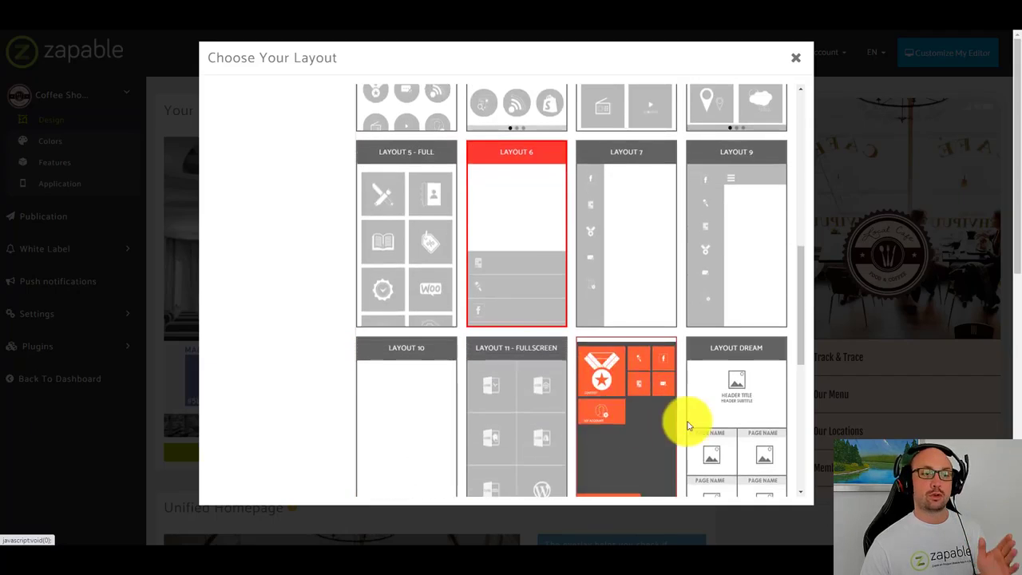
scroll(741, 425, down, 2)
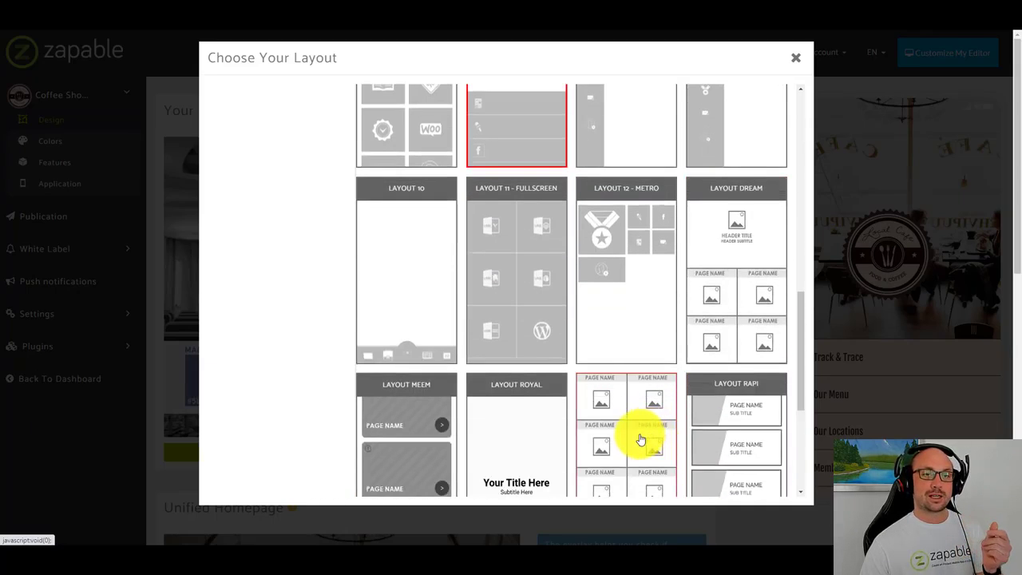
scroll(479, 439, down, 1)
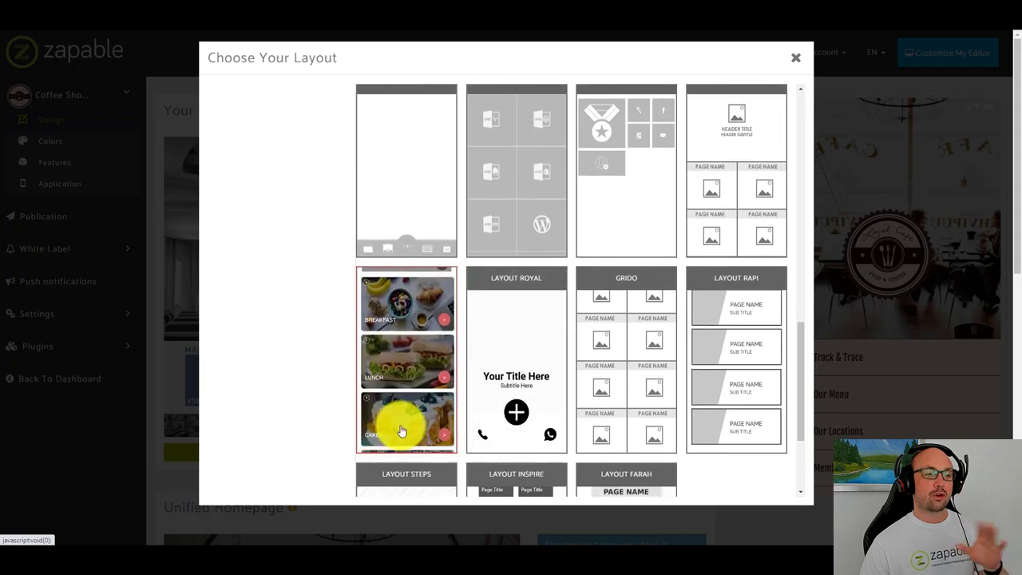
scroll(479, 435, down, 1)
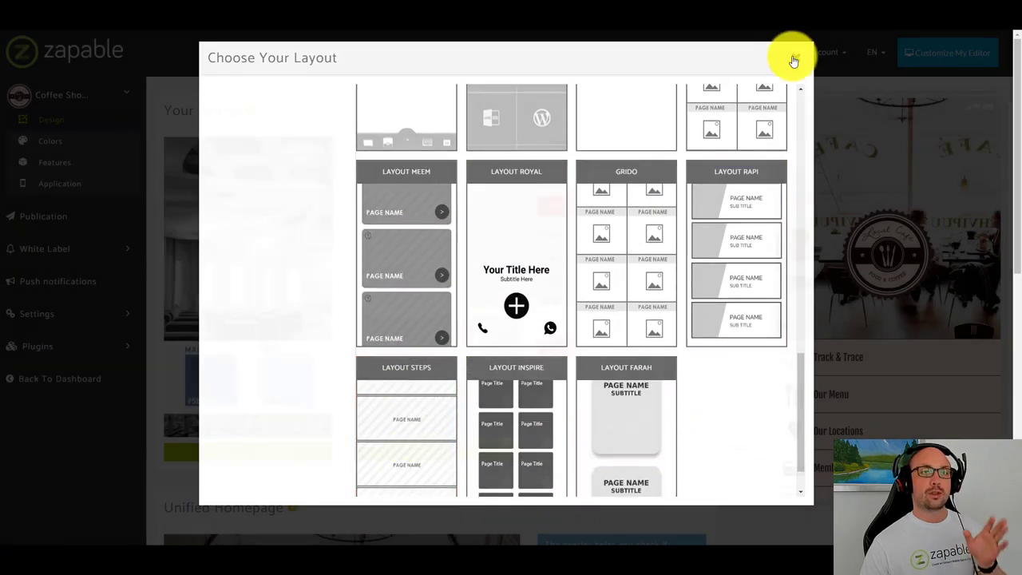
click(795, 58)
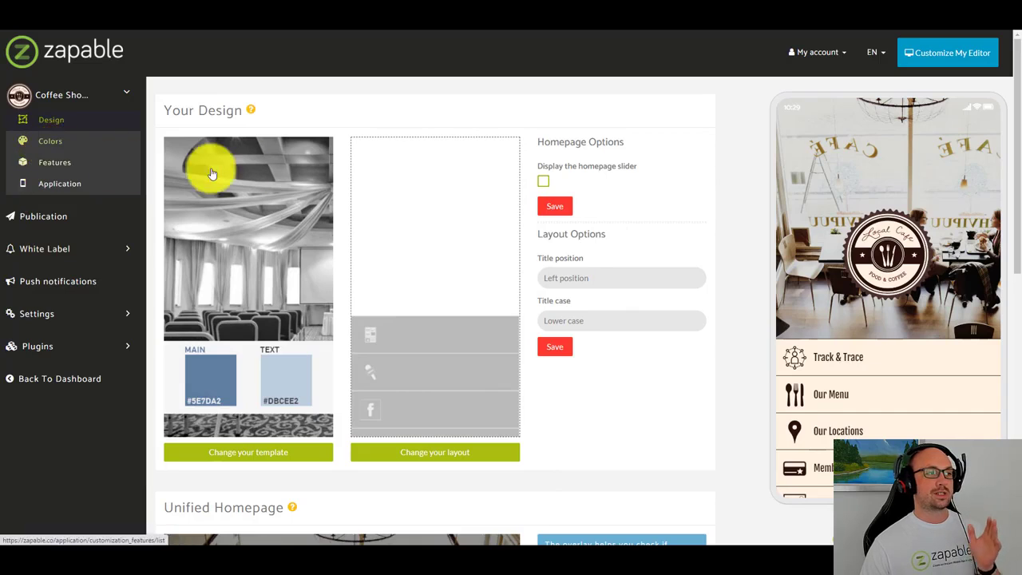
- In Colors, try red, blue and yellow for Homepage Text, then settle on black rgba(0,0,0,1)
click(54, 144)
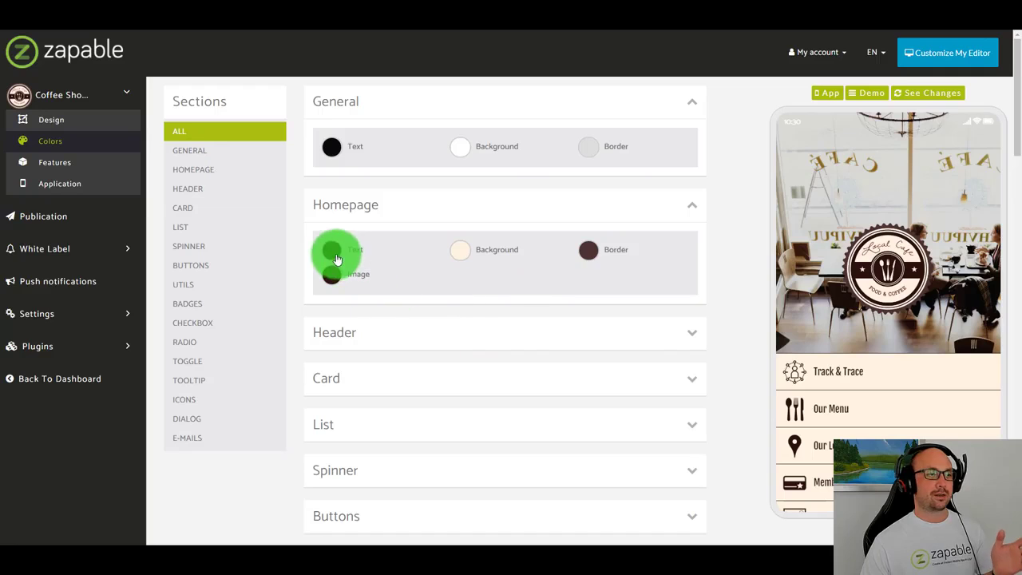
click(335, 254)
drag(381, 327, 399, 275)
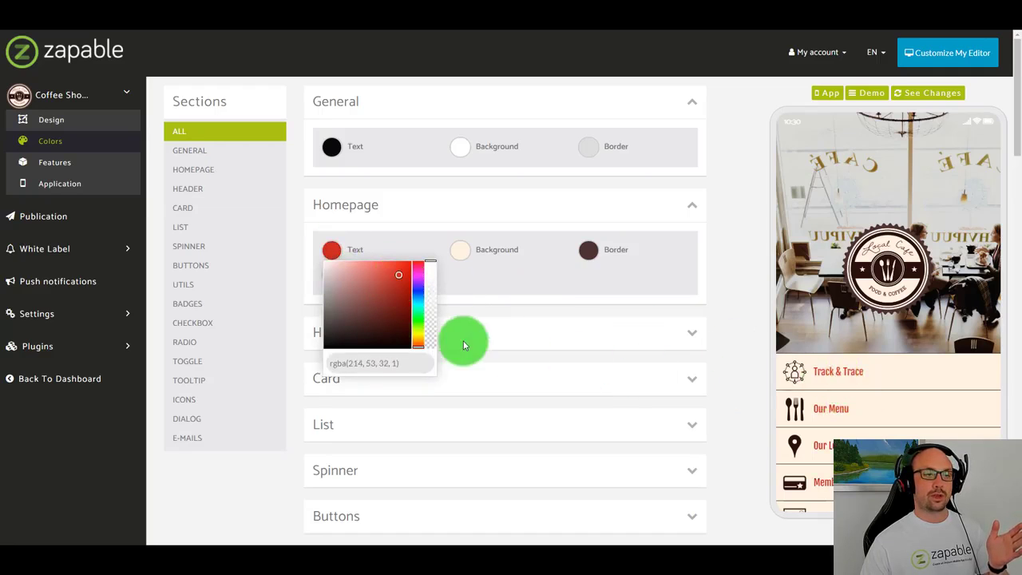
click(422, 302)
drag(422, 302, 419, 292)
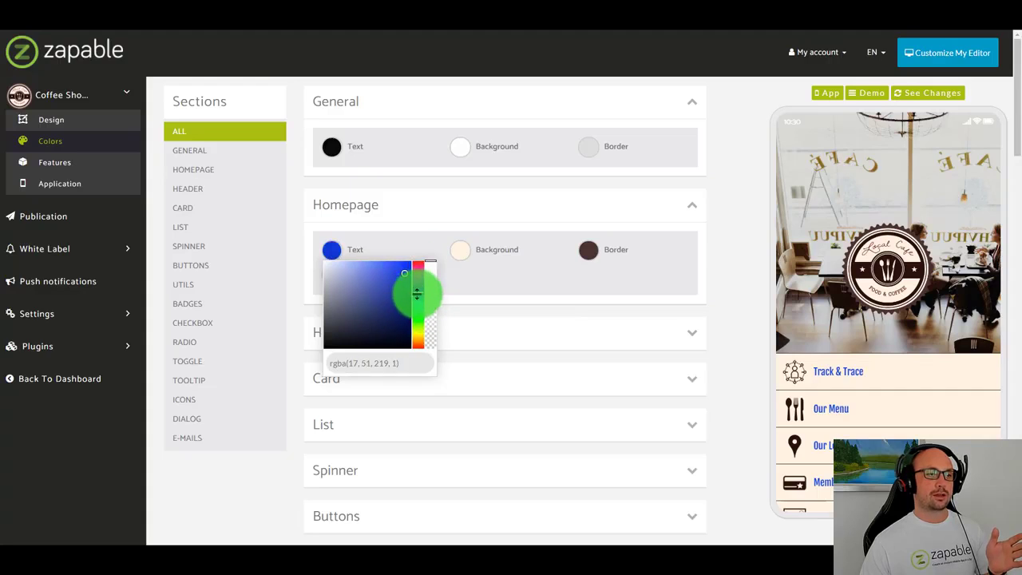
drag(416, 290, 418, 335)
drag(388, 304, 384, 356)
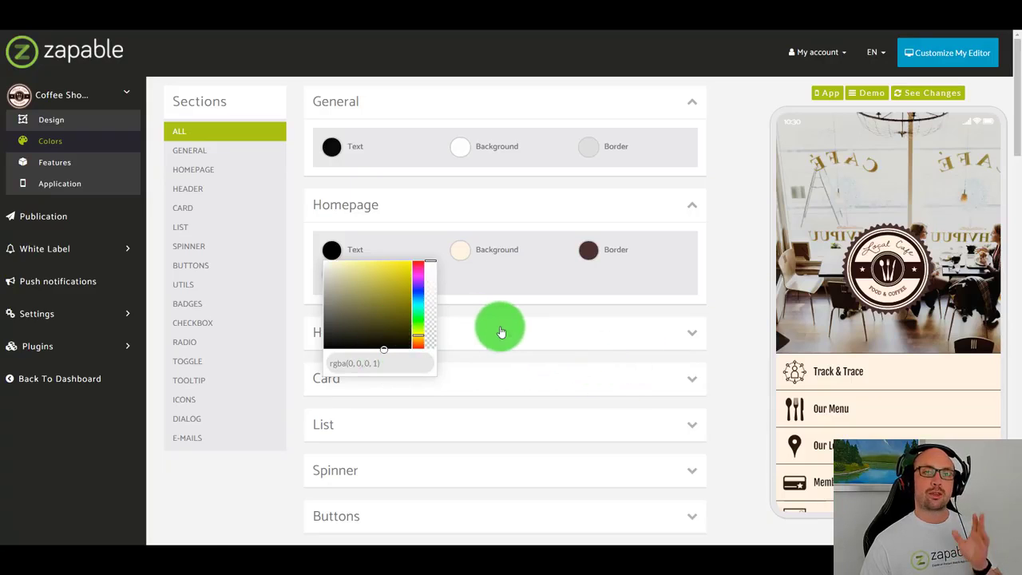
click(522, 309)
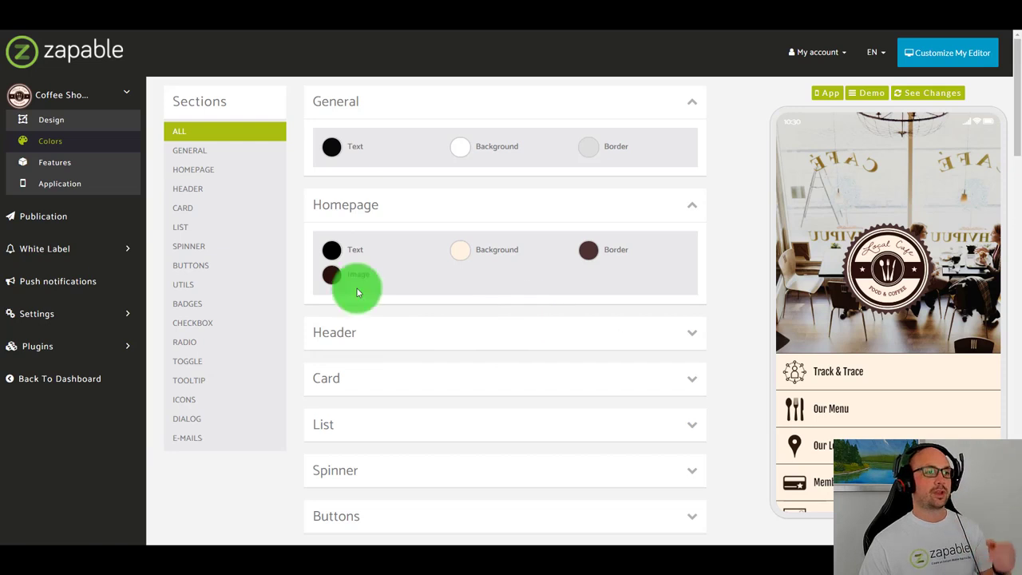
- Open the PWA Creator plugin from the Features list to see the PWA links and QR codes
click(75, 163)
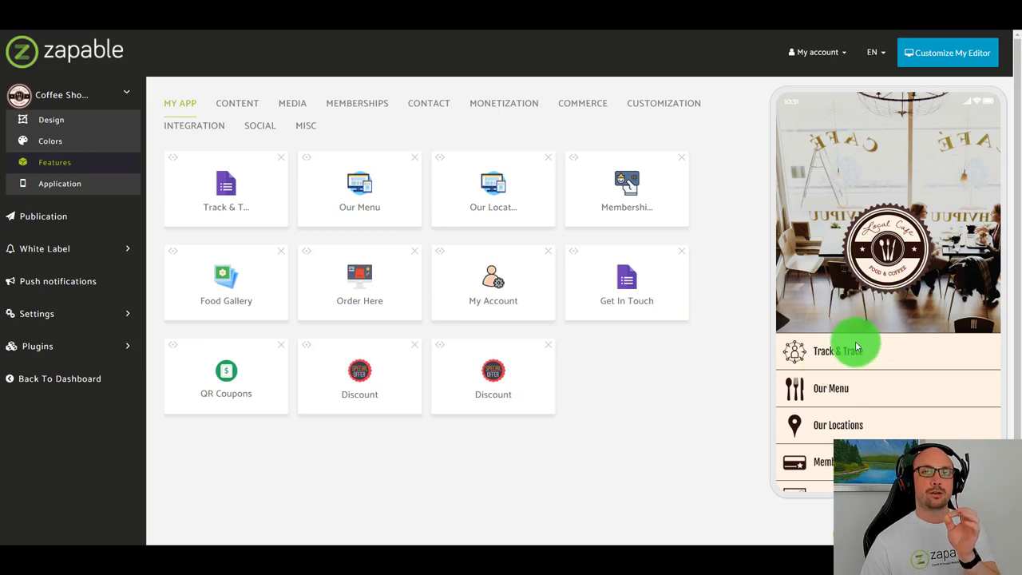
click(39, 346)
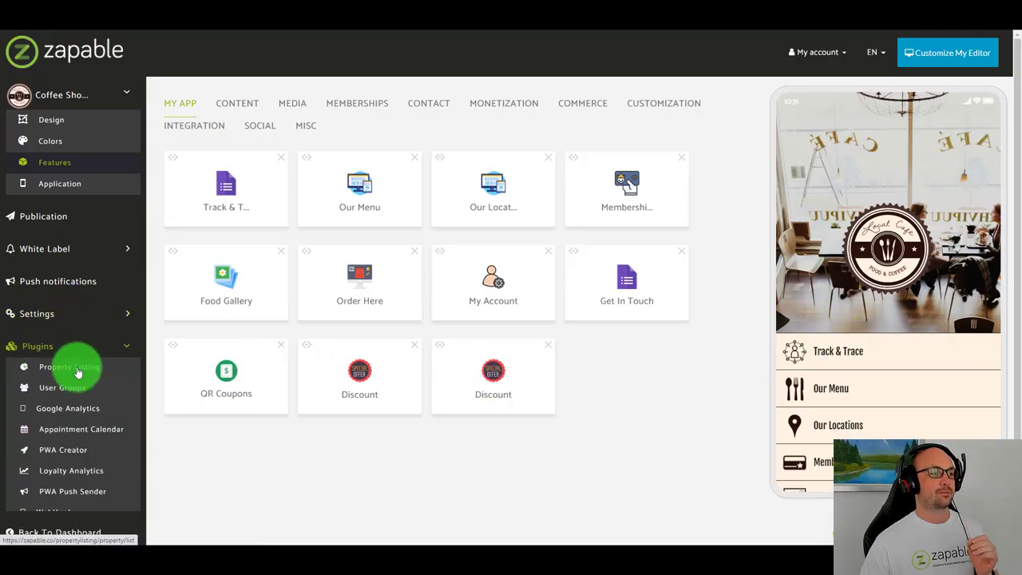
click(80, 455)
- Scroll the PWA page, highlight the default link's domain, and scroll back up
scroll(375, 351, down, 1)
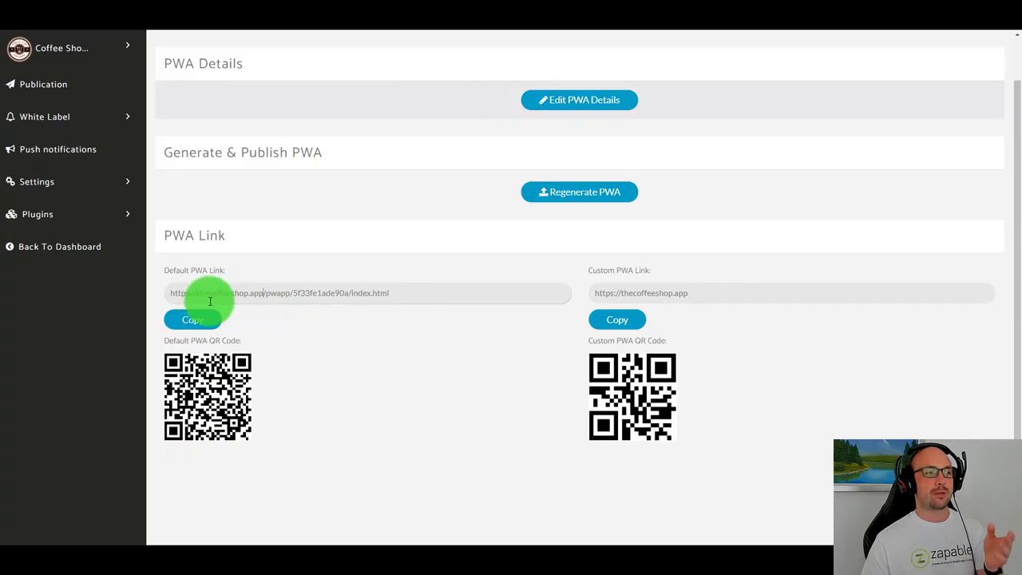
drag(220, 299, 252, 293)
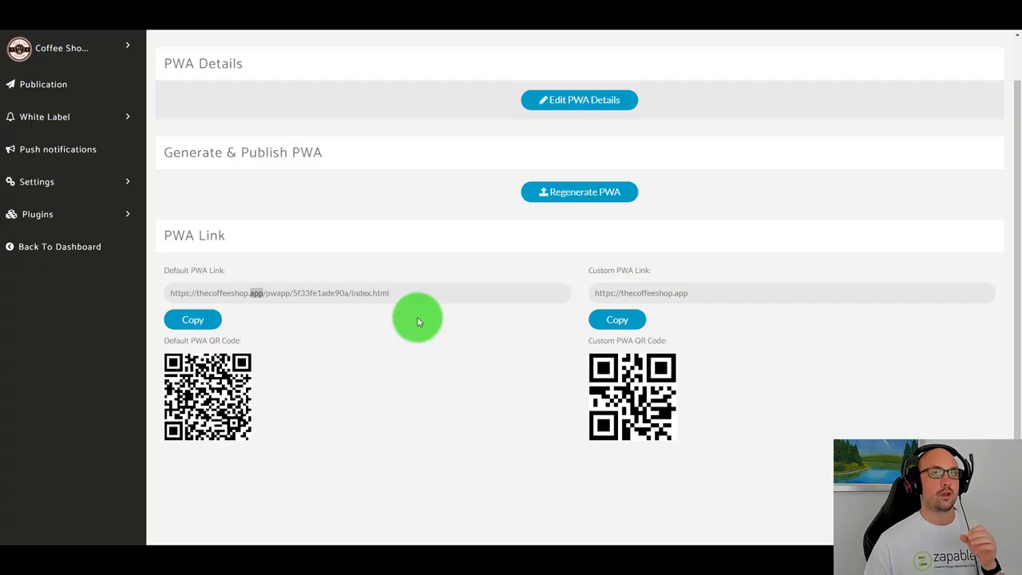
scroll(417, 316, up, 1)
- Preview the Track & Trace page and open it in the form editor
click(64, 94)
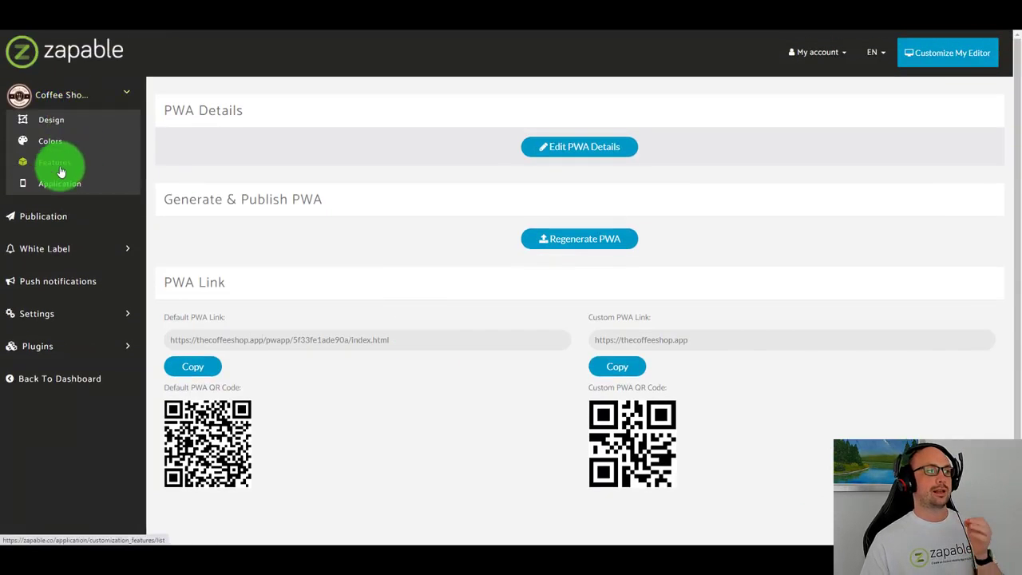
click(61, 169)
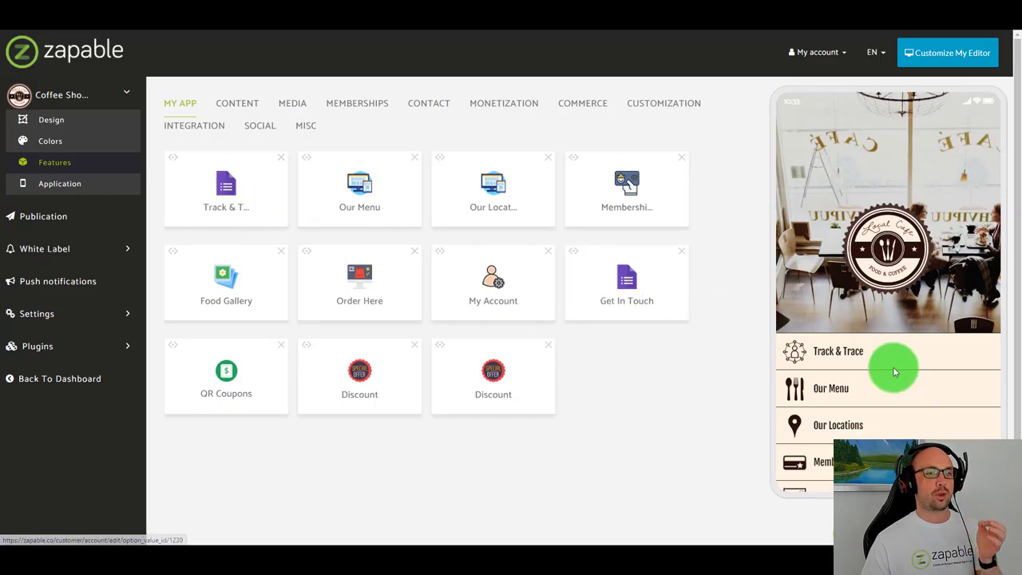
click(870, 361)
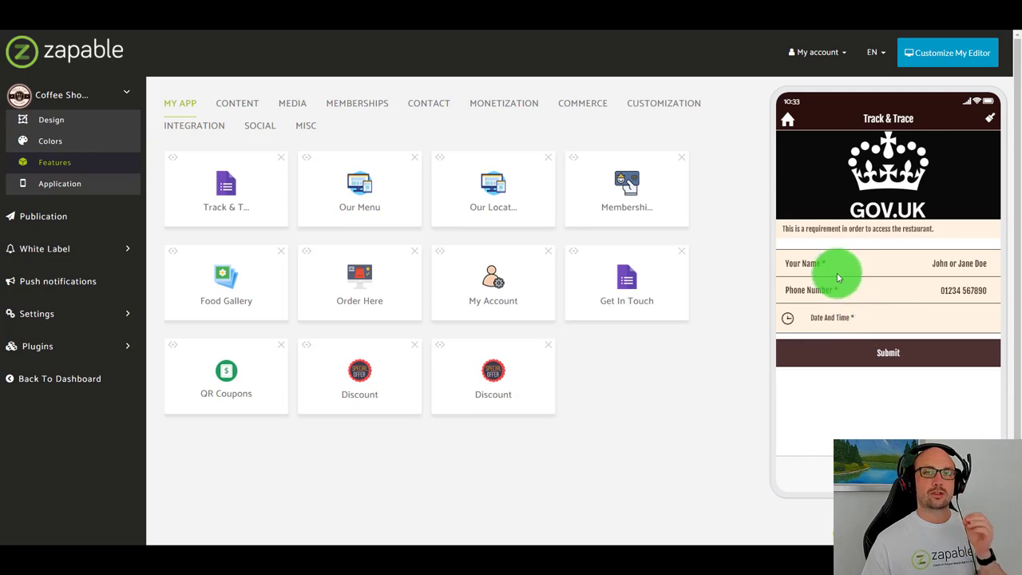
click(224, 191)
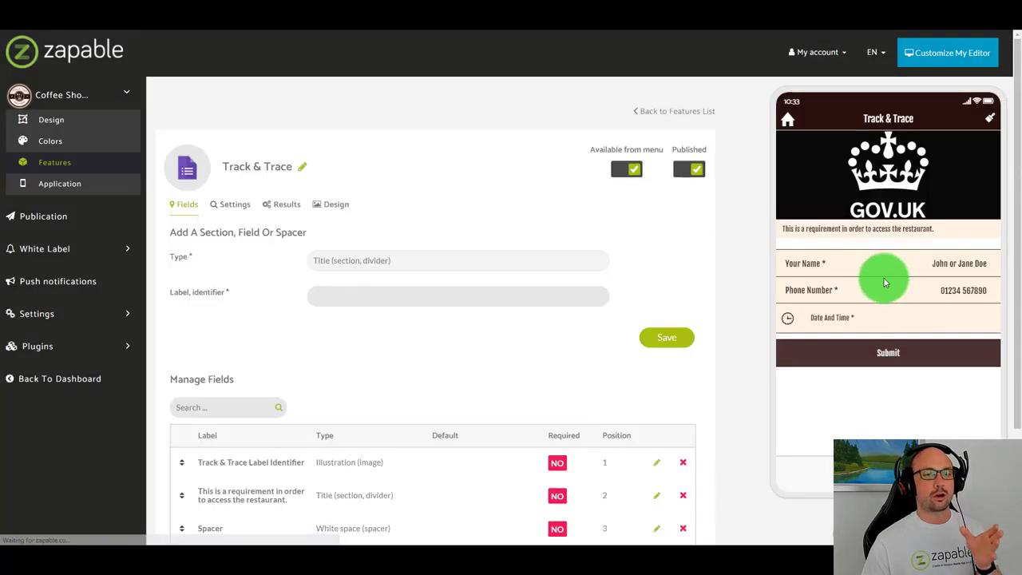
- Review the Track & Trace field type options and the first field's Illustration (image) type
scroll(571, 324, down, 2)
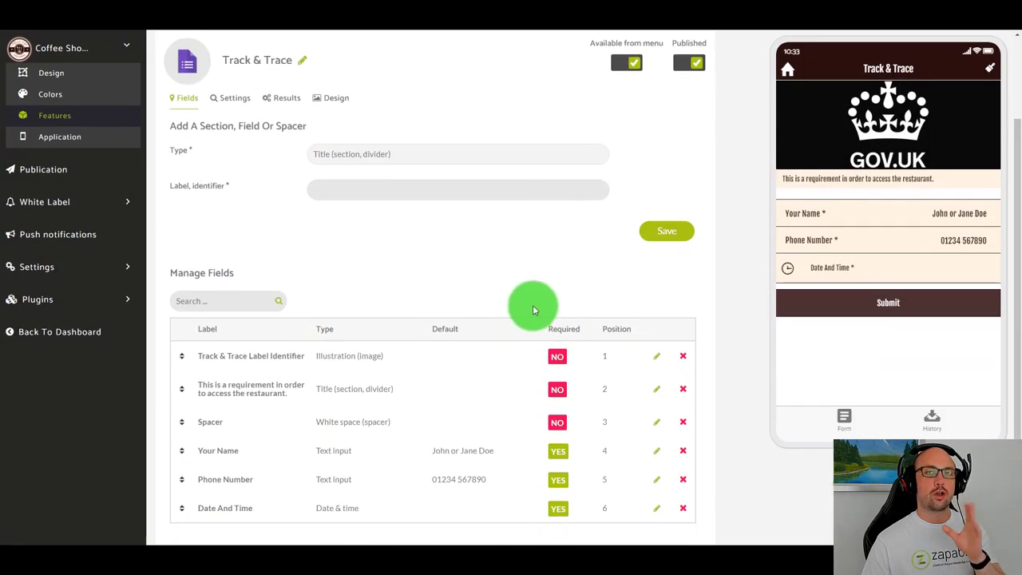
scroll(391, 247, up, 2)
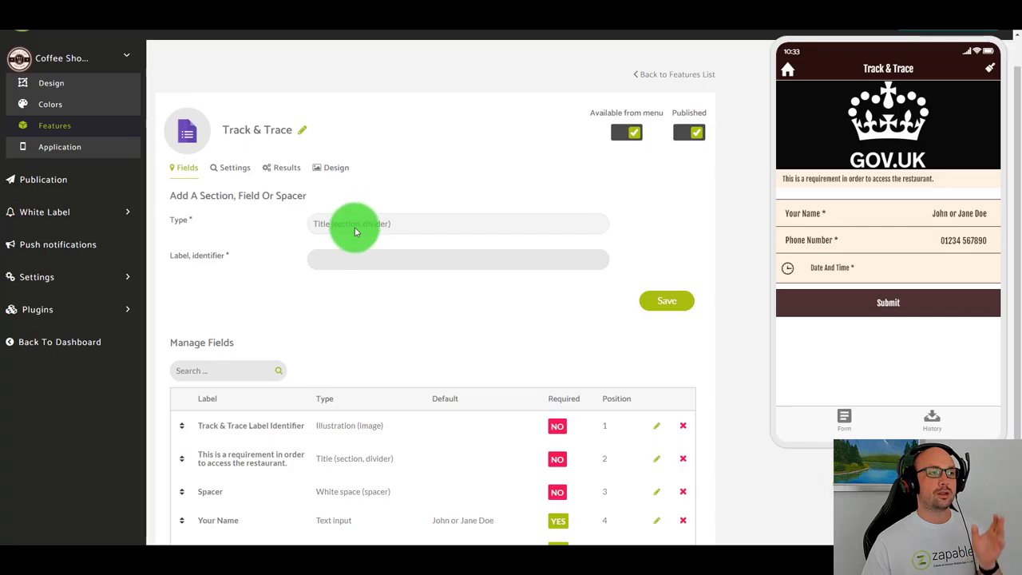
click(355, 232)
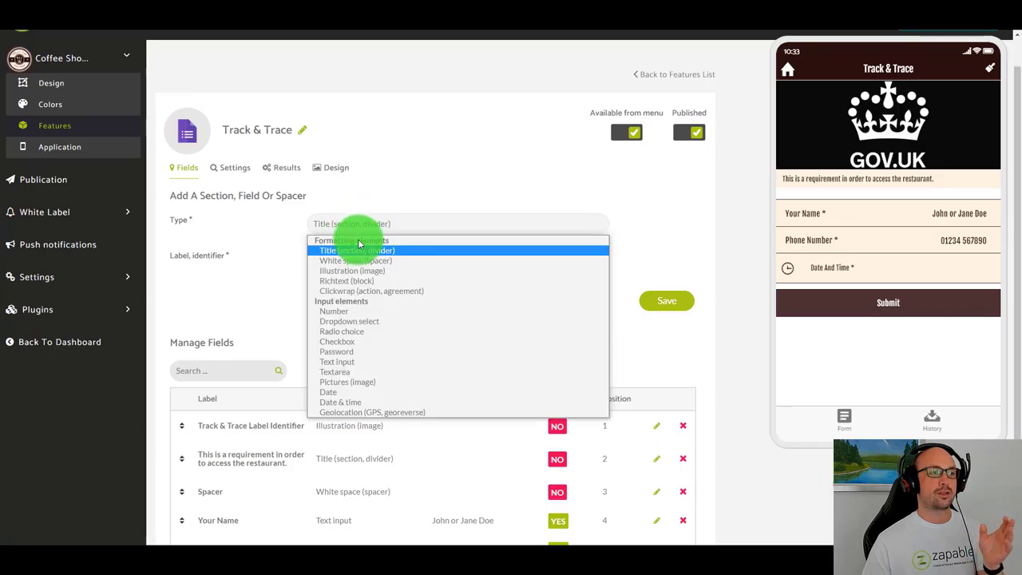
click(223, 299)
scroll(395, 288, down, 2)
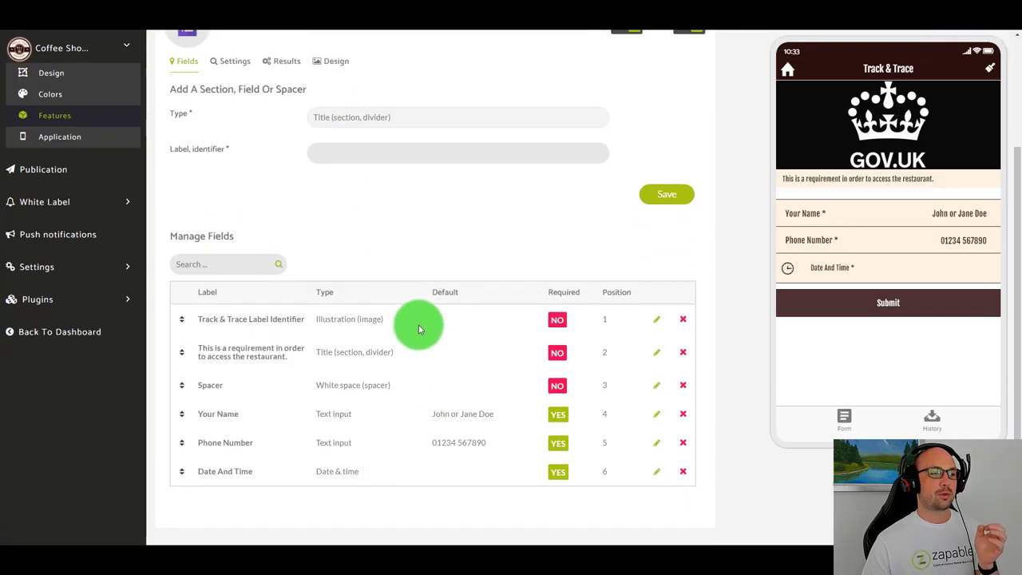
triple_click(373, 317)
scroll(427, 317, up, 2)
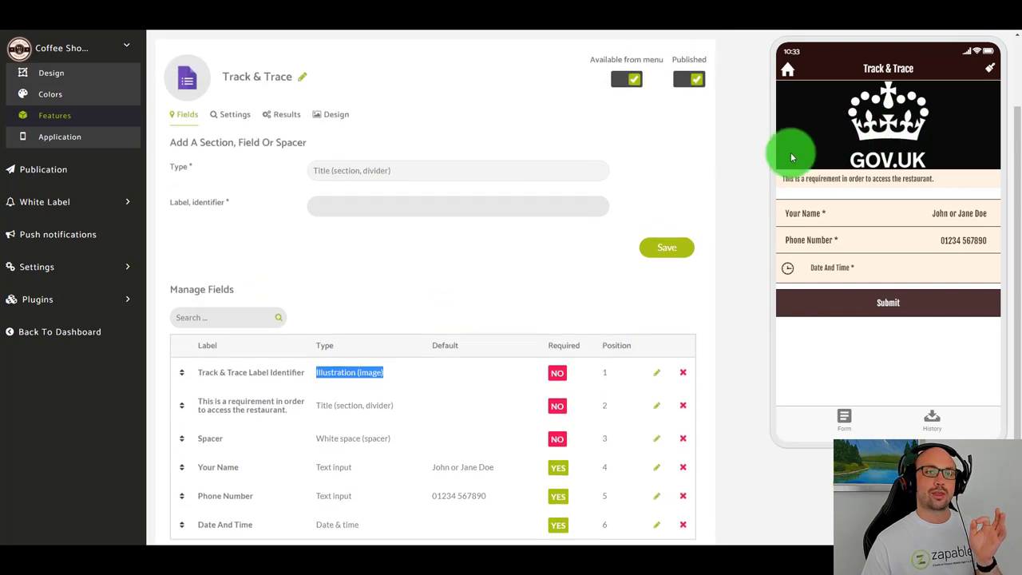
- Set a new field's type to Illustration (image) and try its image upload
click(393, 166)
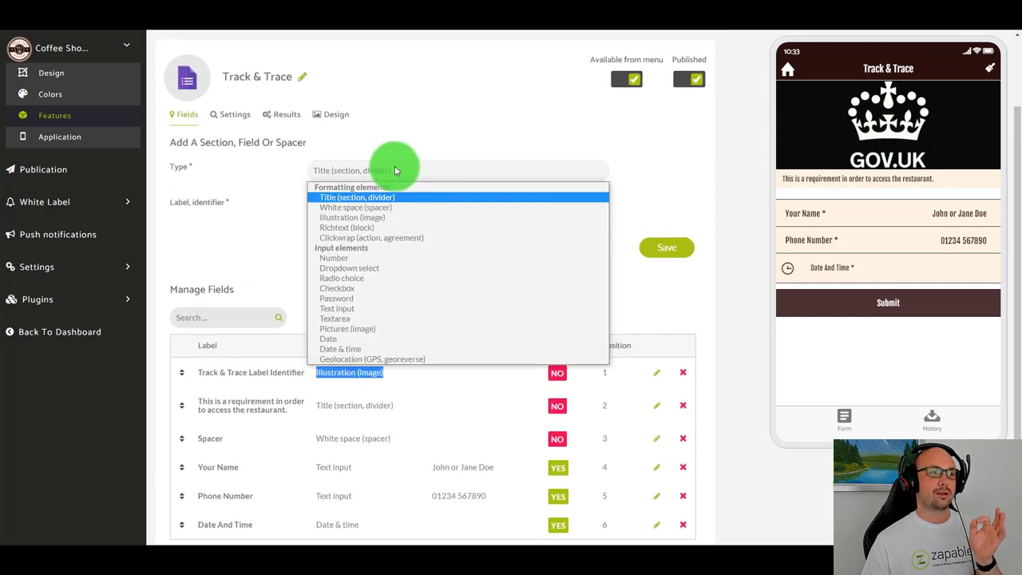
click(386, 218)
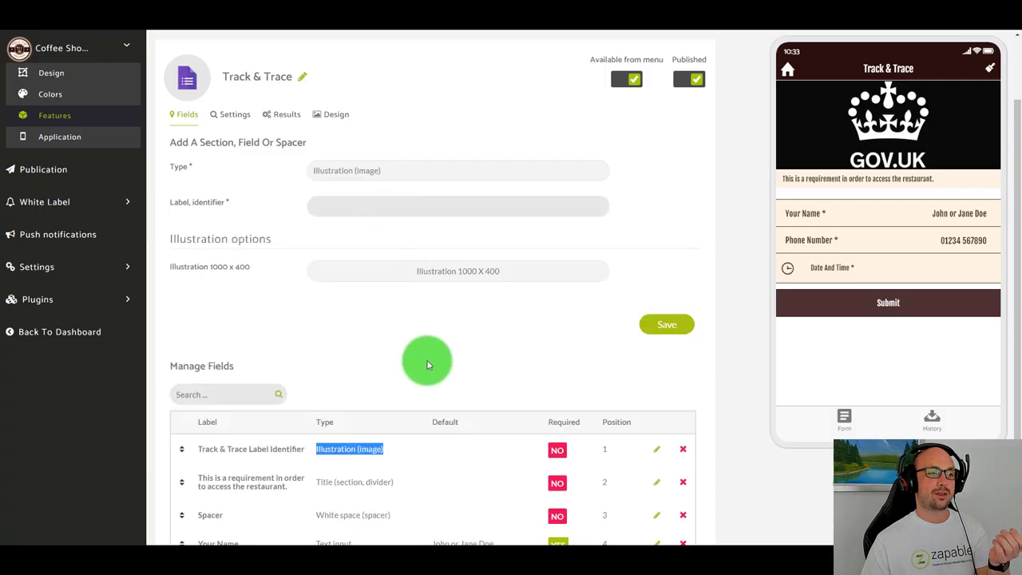
scroll(387, 323, down, 1)
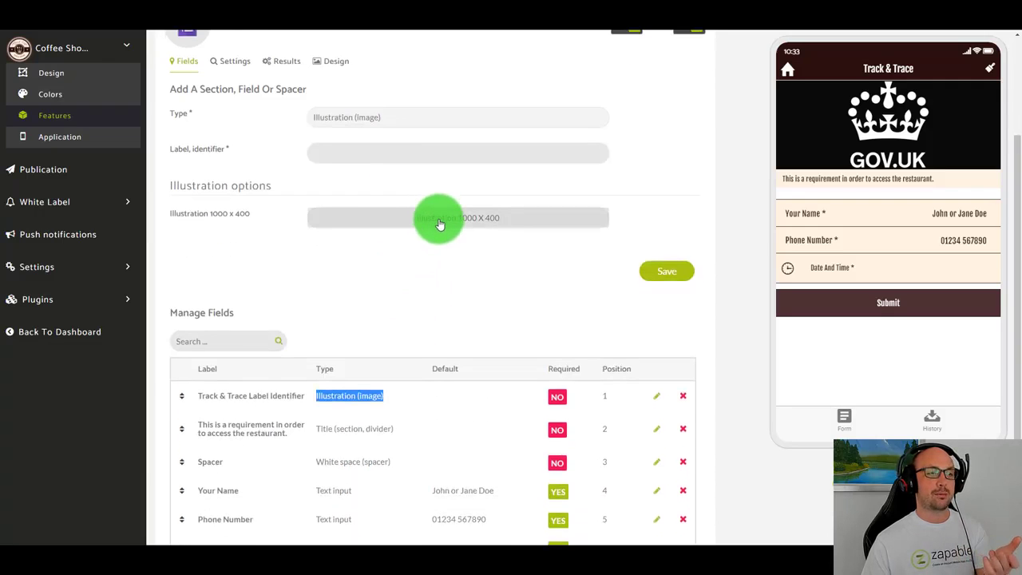
click(439, 223)
click(595, 341)
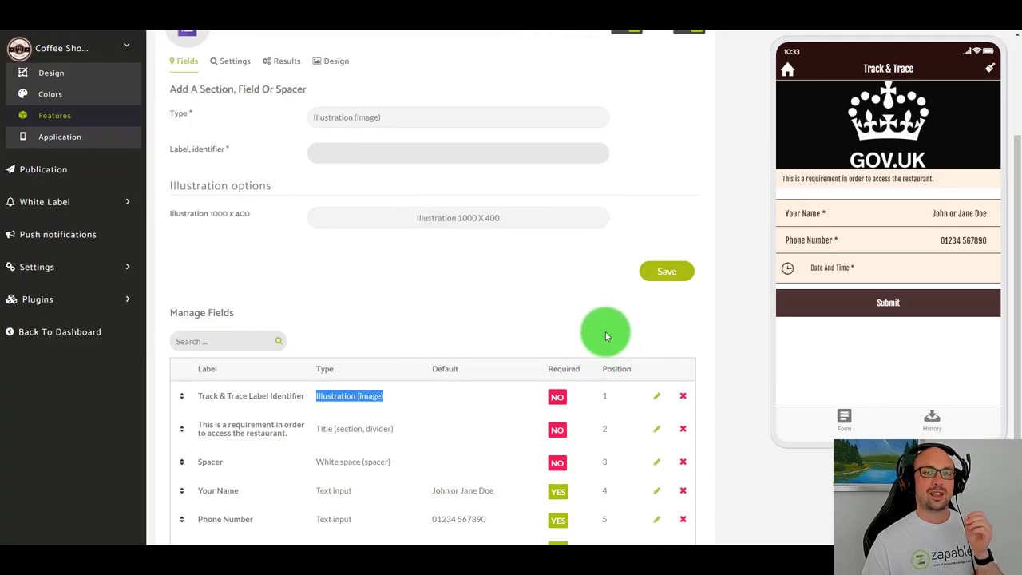
scroll(591, 300, up, 2)
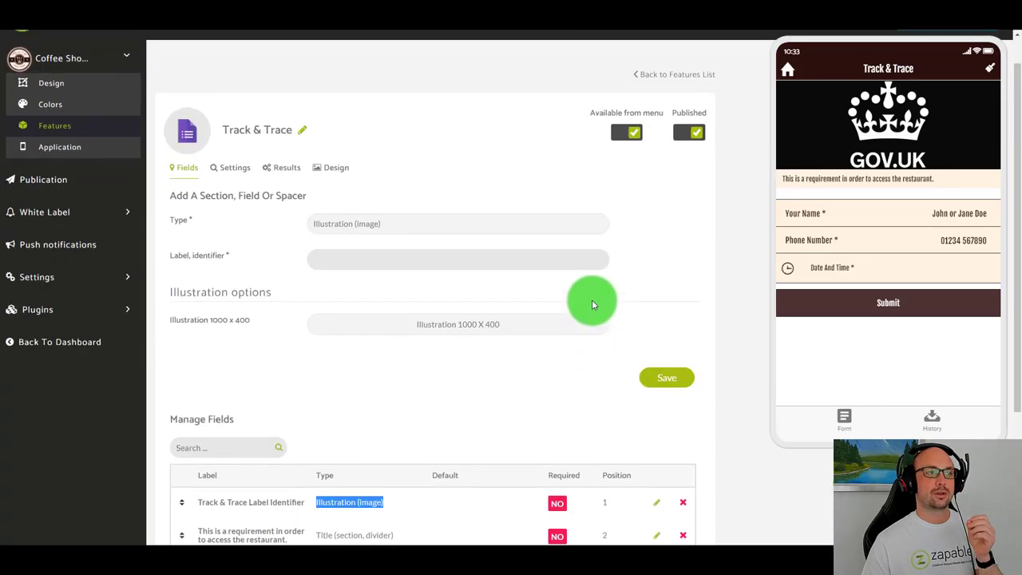
- Return to the features list, preview Our Menu, and open the Our Locations page
click(662, 72)
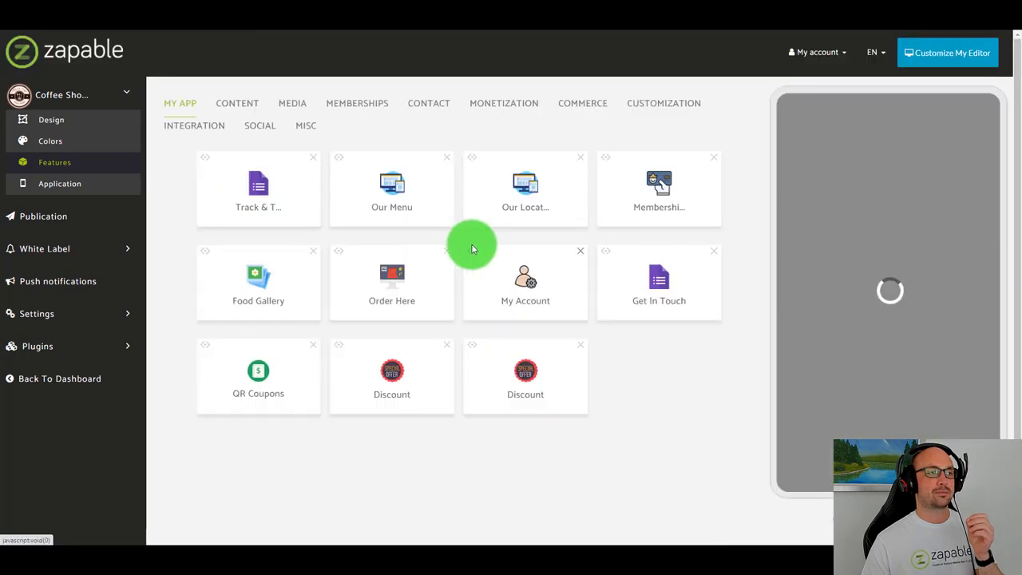
click(837, 391)
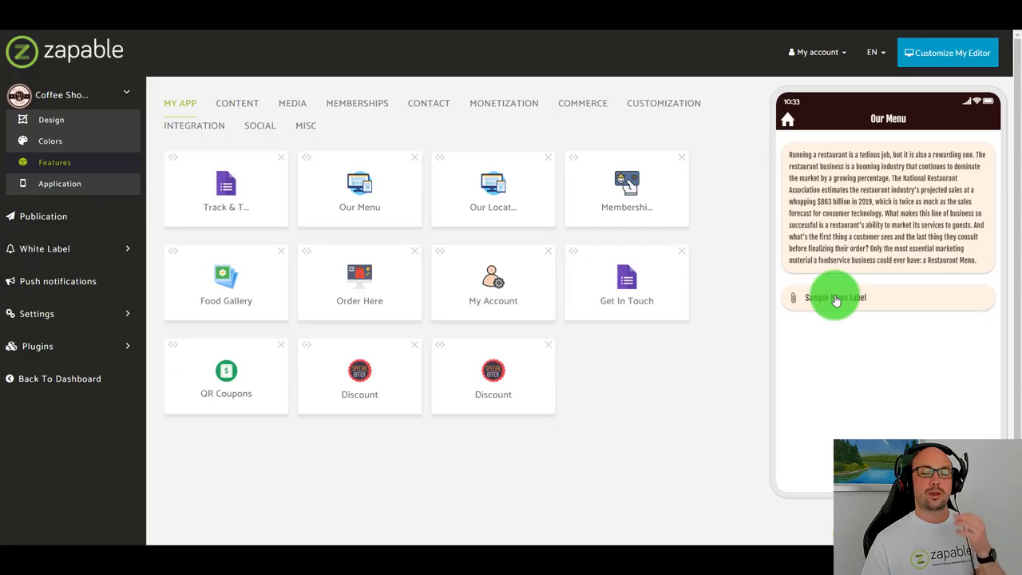
click(469, 202)
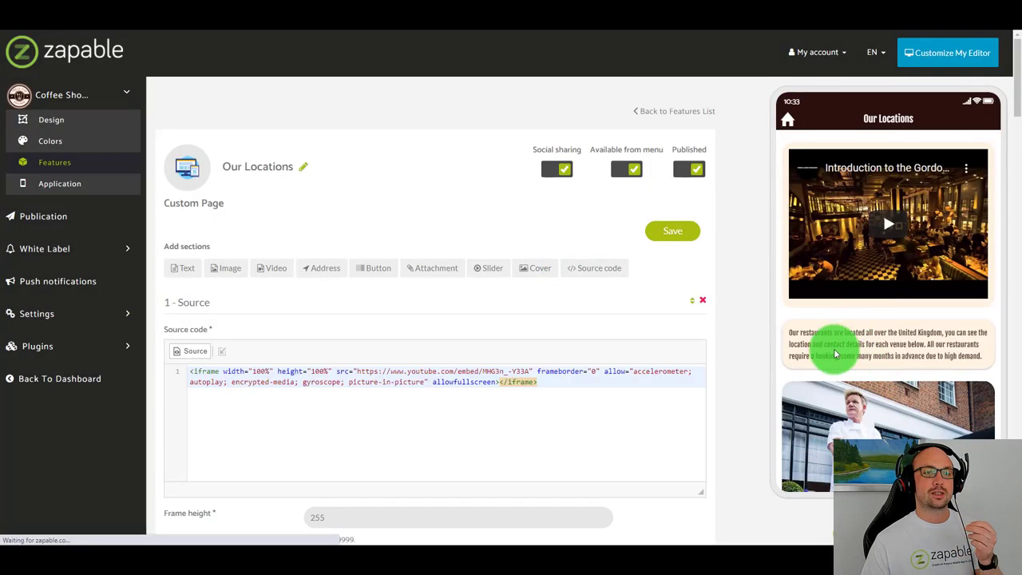
- Scroll through Our Locations' Source, Text, Cover and Address sections, then reset the preview
scroll(754, 334, down, 3)
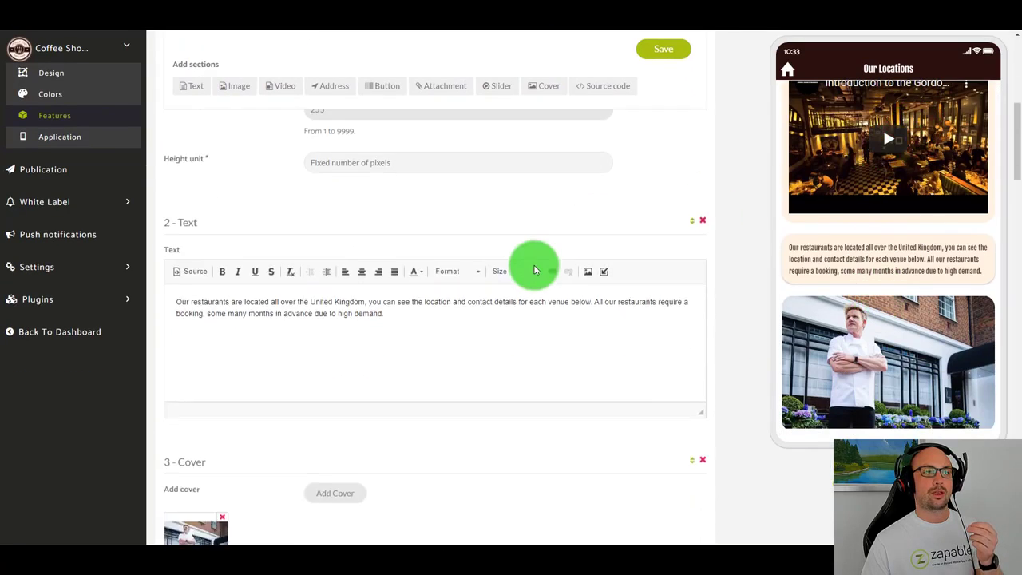
scroll(844, 315, down, 3)
scroll(846, 245, down, 3)
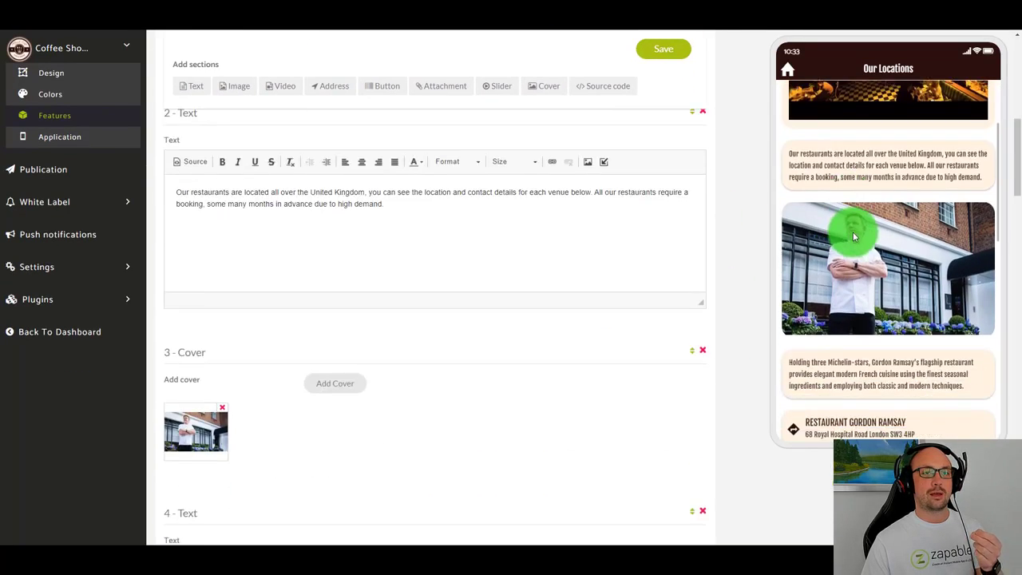
scroll(849, 164, down, 3)
scroll(863, 279, down, 2)
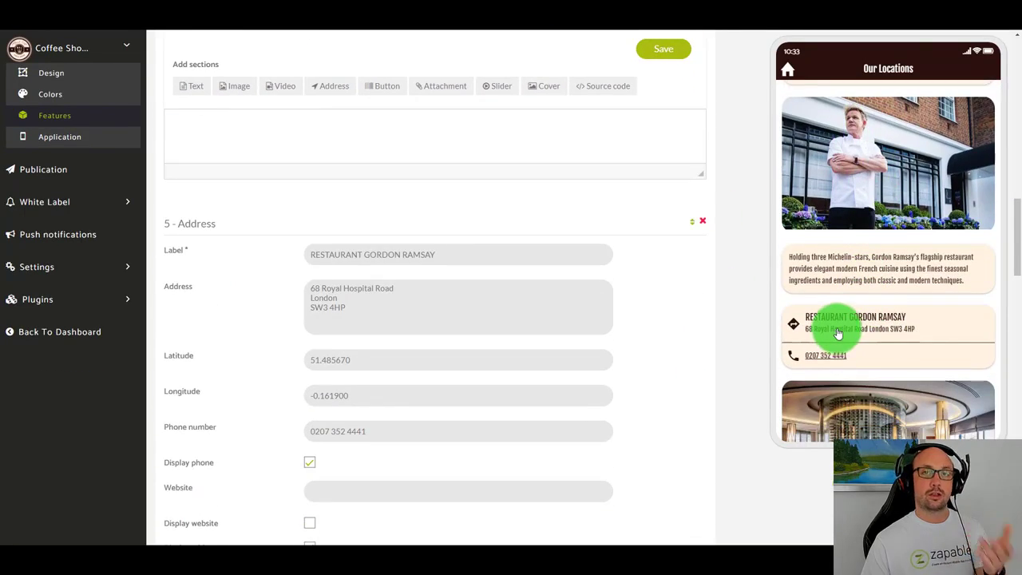
scroll(839, 334, down, 2)
scroll(843, 334, down, 2)
scroll(851, 339, down, 2)
scroll(859, 343, down, 2)
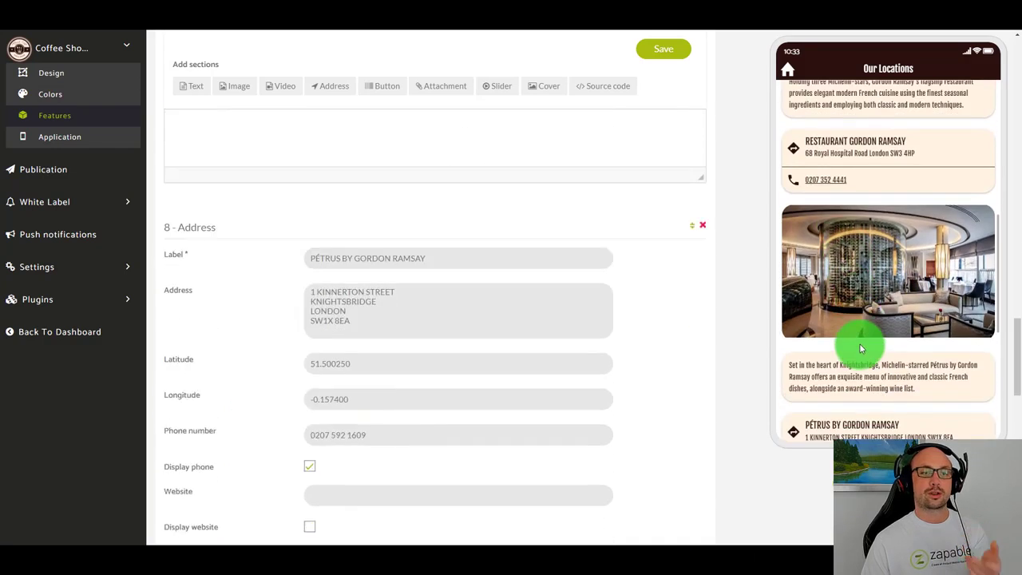
scroll(861, 348, down, 2)
scroll(861, 343, down, 2)
scroll(862, 343, up, 3)
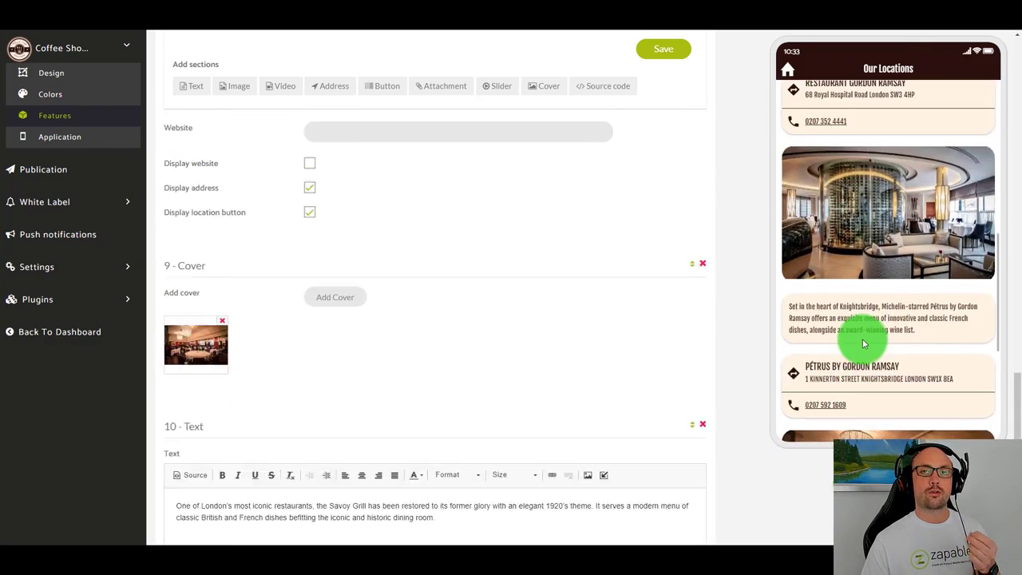
scroll(862, 342, up, 3)
scroll(859, 337, up, 3)
scroll(860, 336, up, 3)
scroll(858, 337, up, 3)
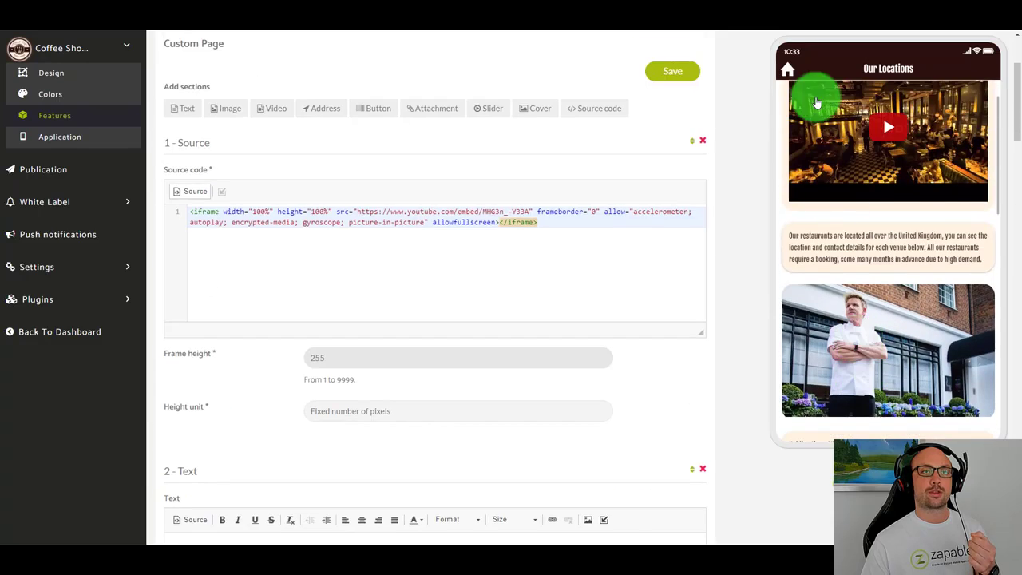
click(787, 69)
click(787, 69)
scroll(495, 151, up, 3)
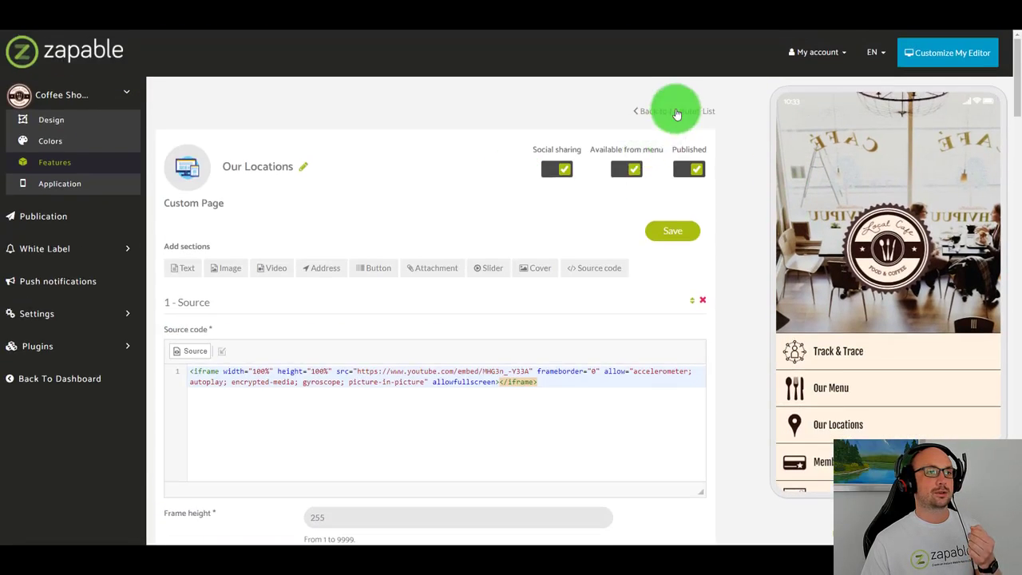
- Preview the Membership Card page and stamp a loyalty point on the phone
click(677, 112)
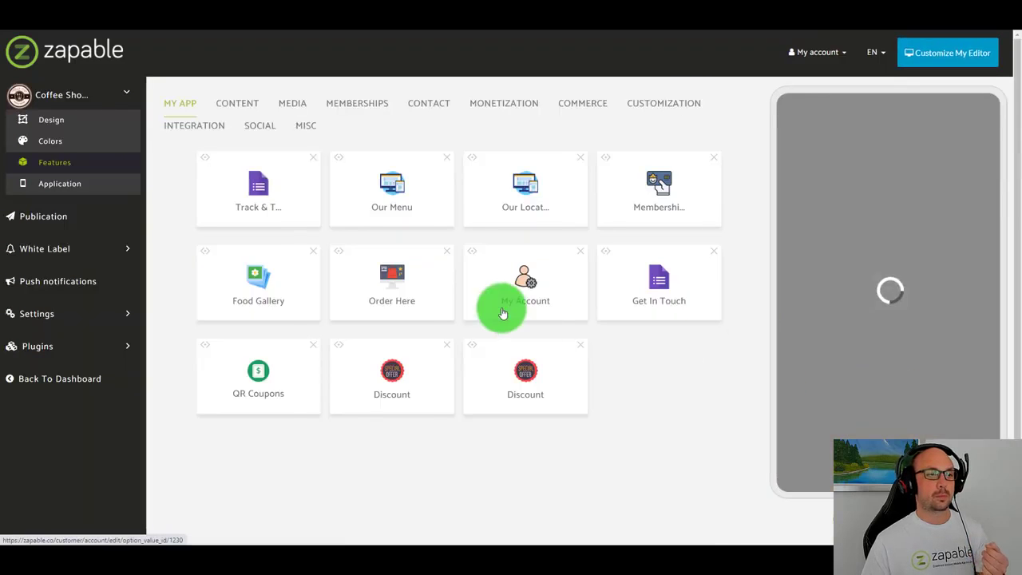
scroll(857, 415, down, 2)
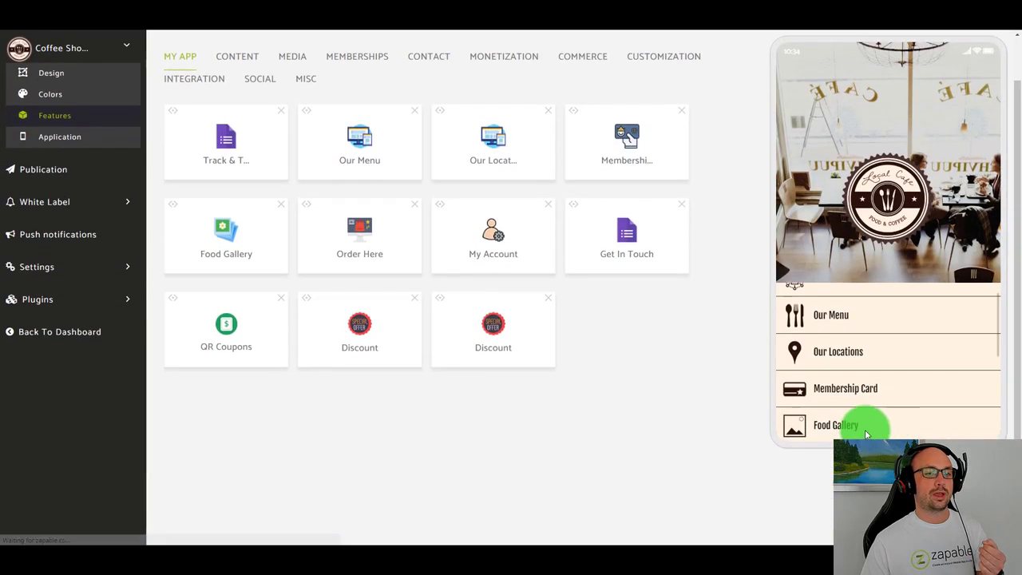
click(849, 391)
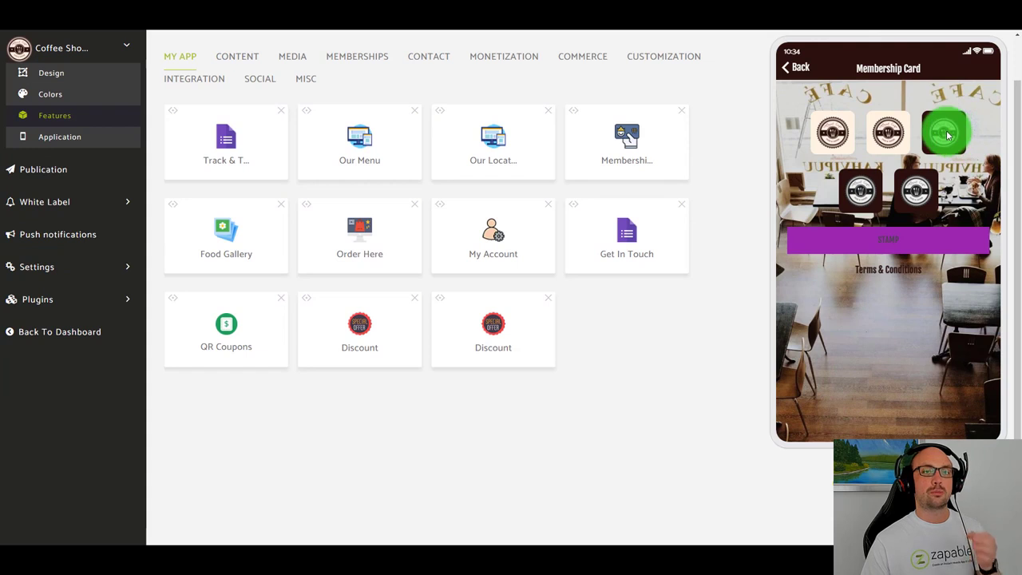
click(947, 136)
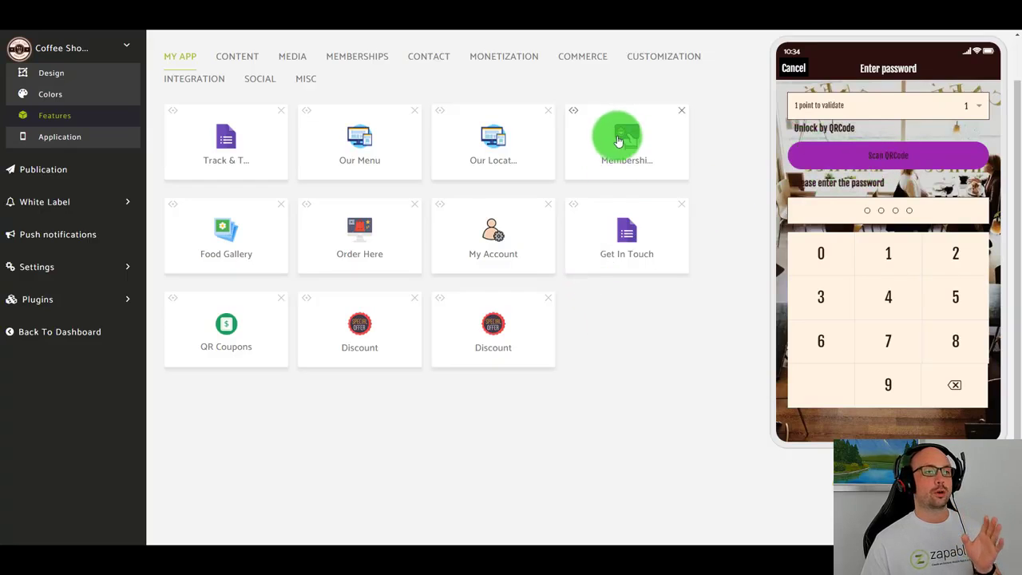
- Open Membership Card settings, view its Rewards and Options tabs, and go back to features
click(619, 144)
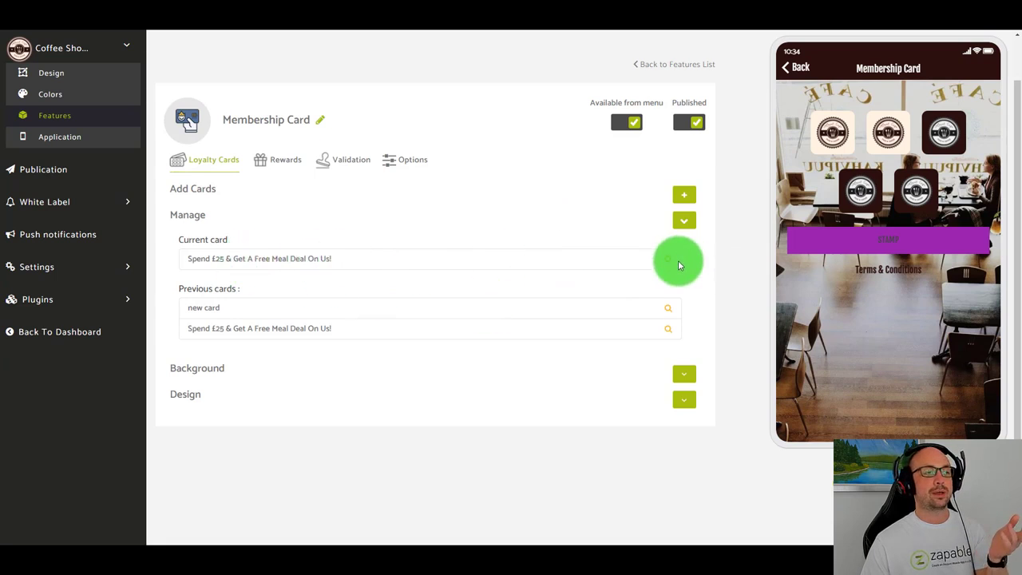
click(265, 158)
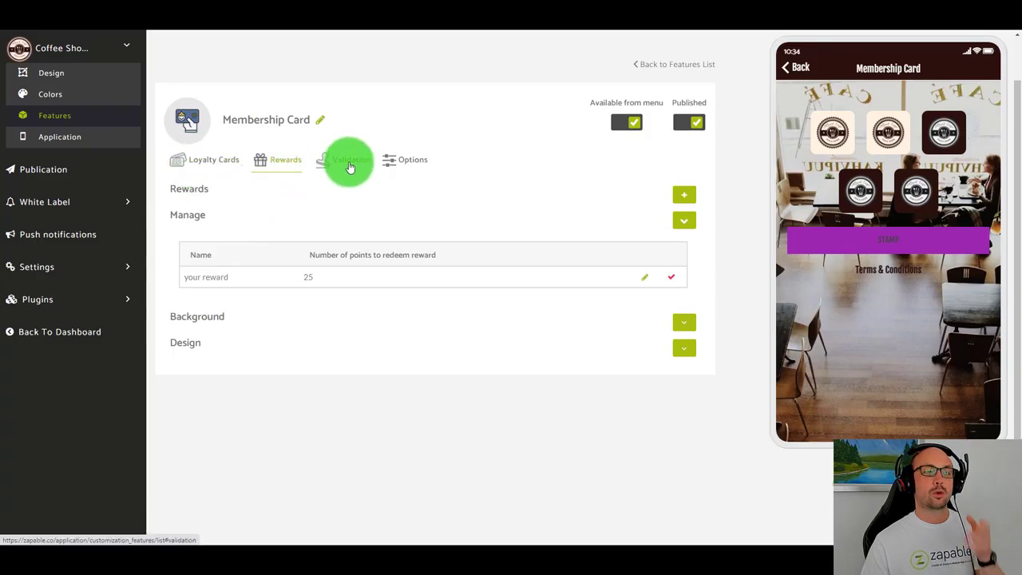
click(392, 160)
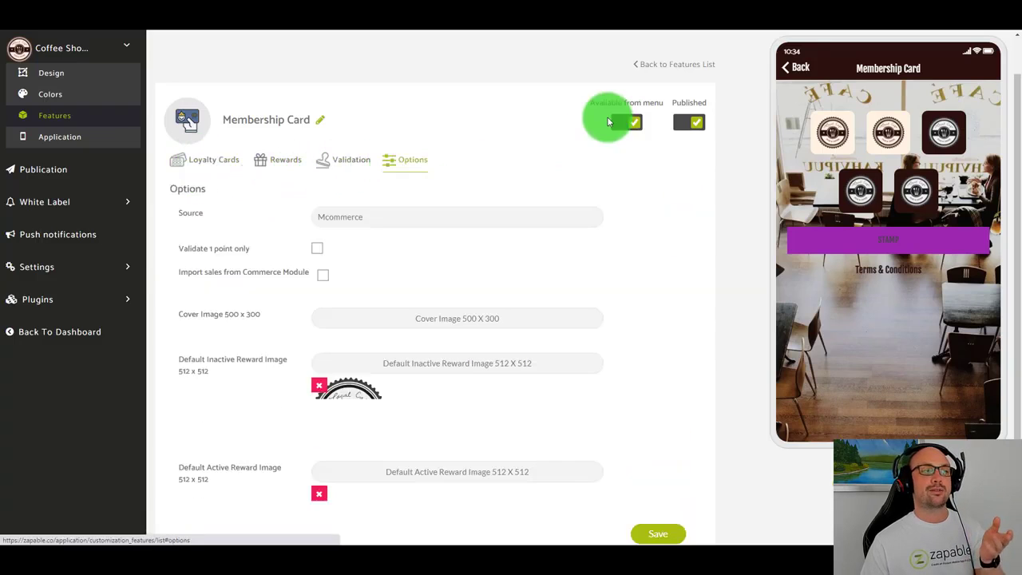
click(669, 68)
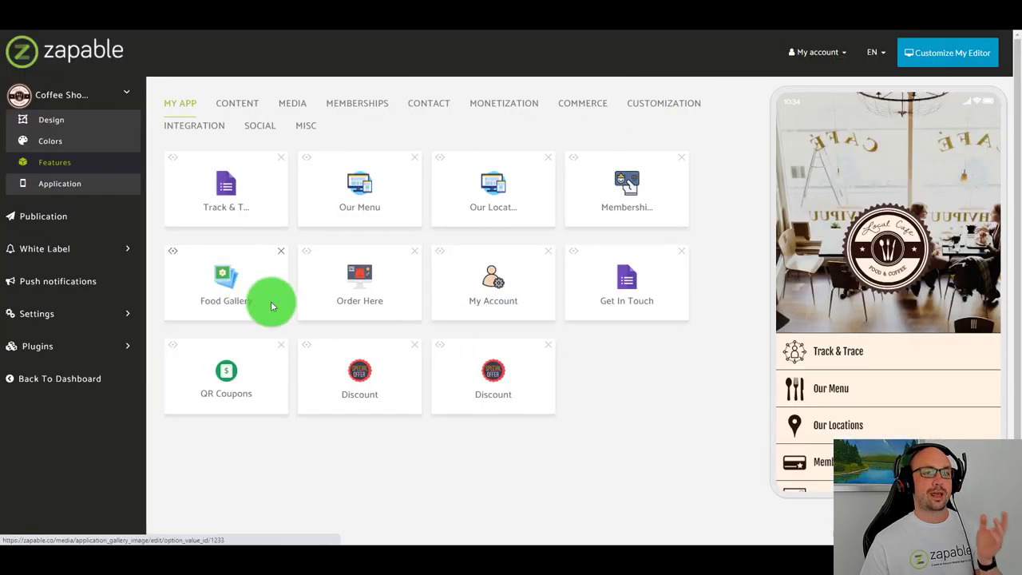
- Open Order Here, add a Latte from Coffee to the preview cart, and proceed to checkout
scroll(810, 461, down, 3)
click(838, 423)
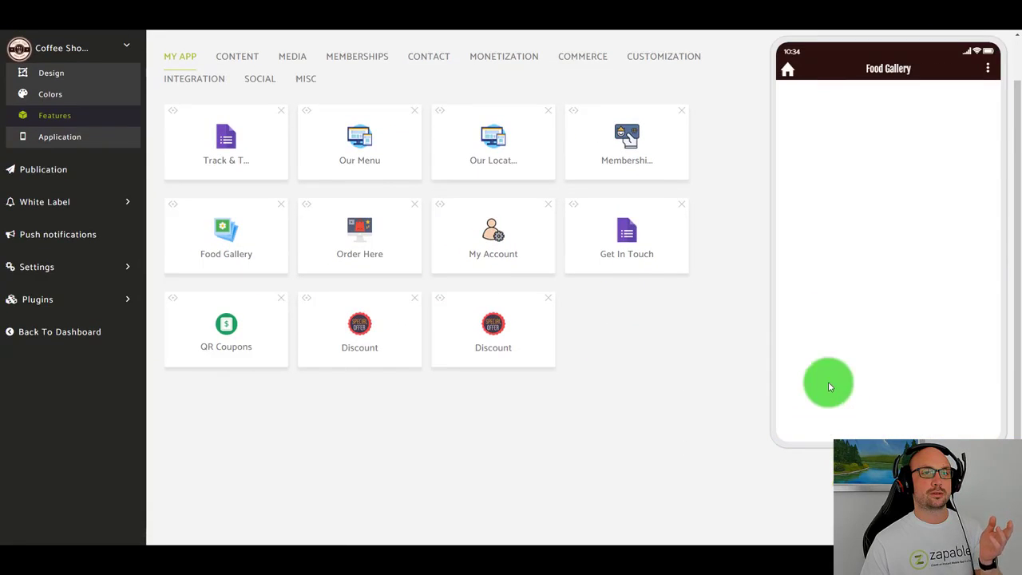
click(361, 266)
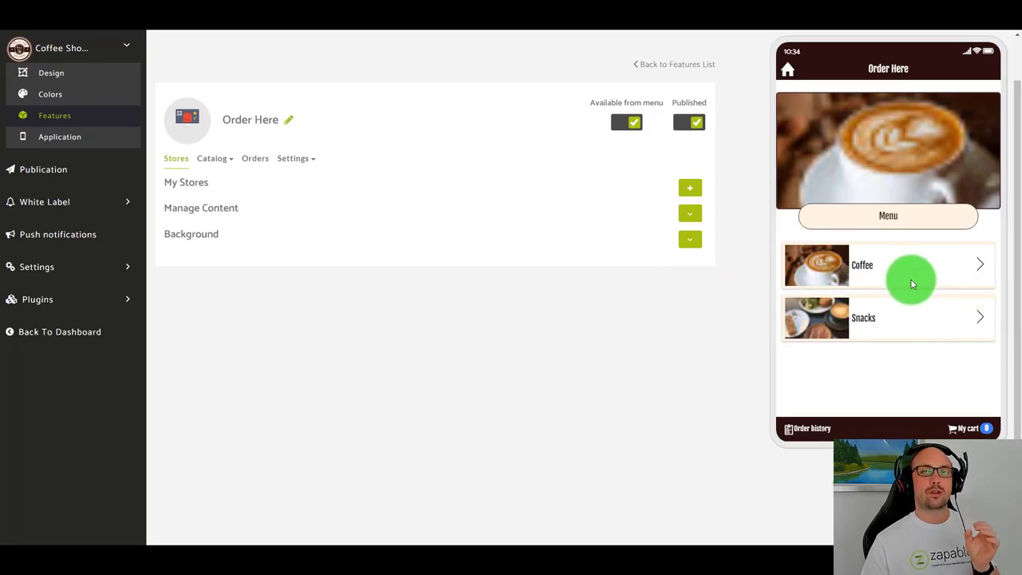
click(860, 267)
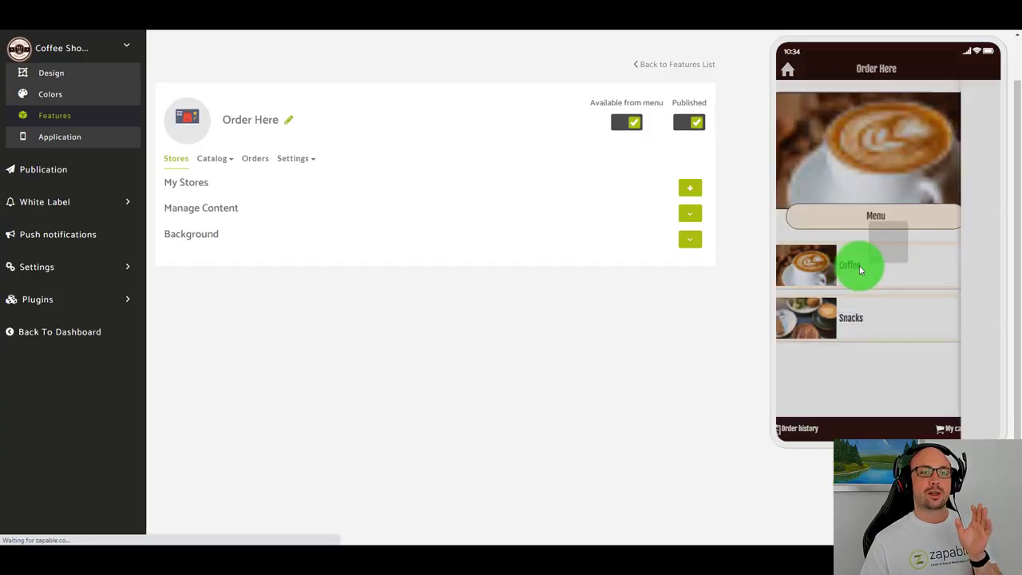
click(862, 269)
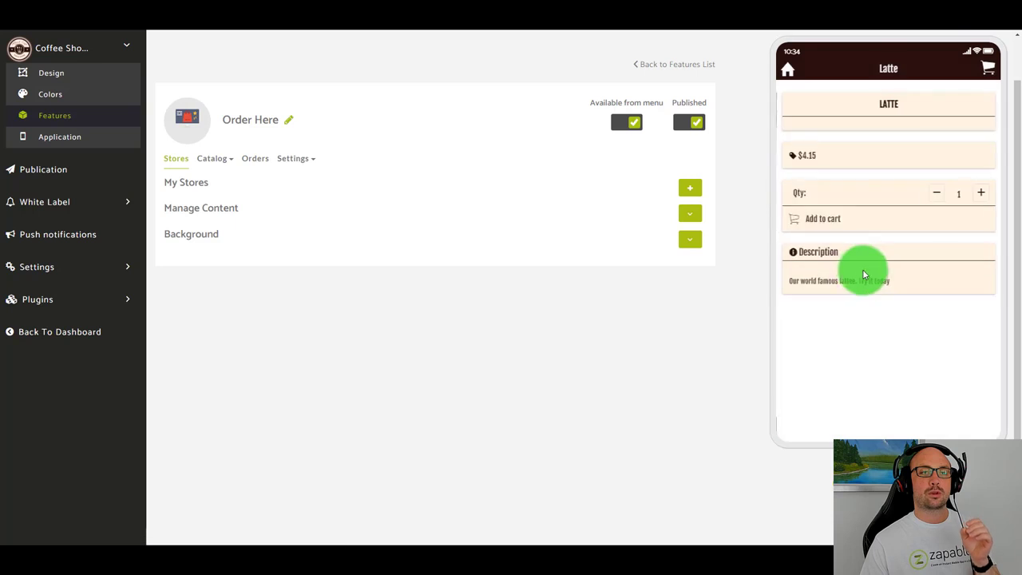
click(825, 359)
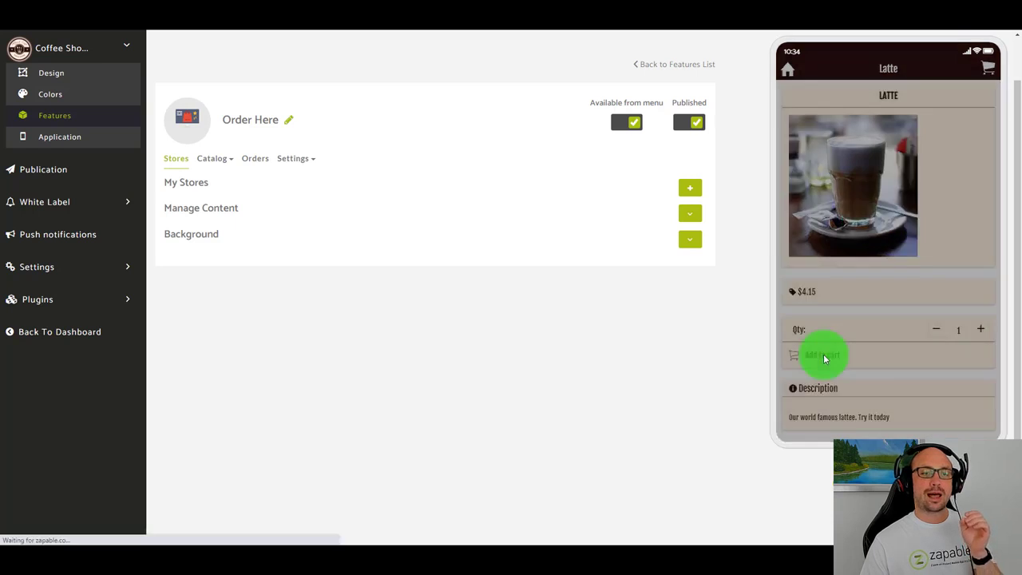
click(984, 76)
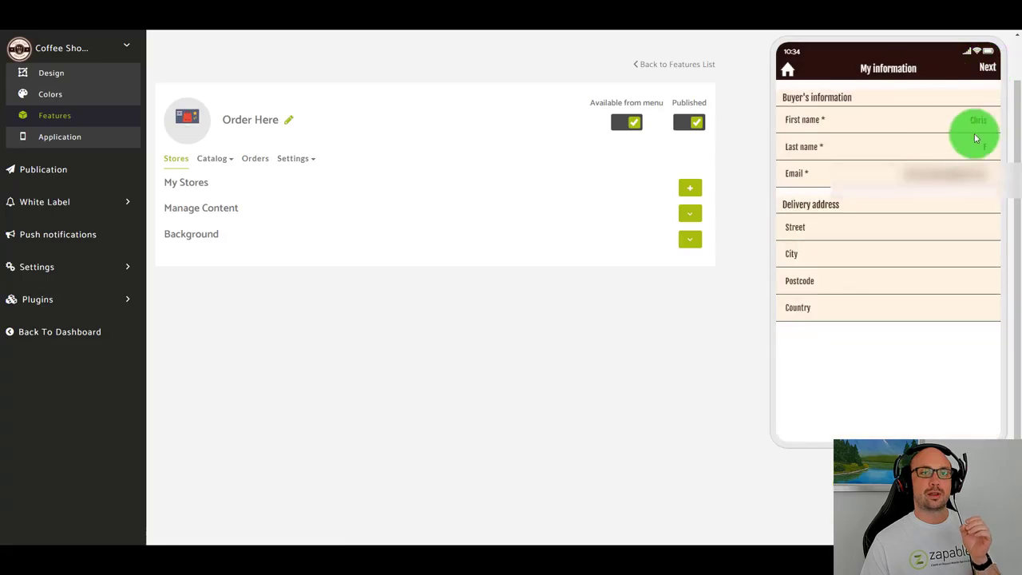
- Check out as Takeaway at table 10, pay by Cash, and validate the order
click(988, 70)
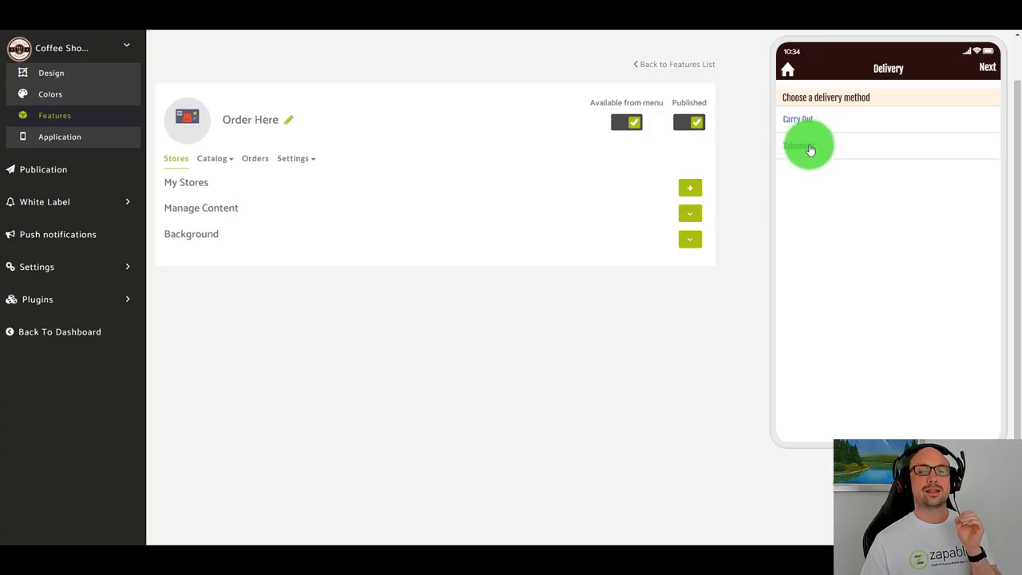
click(811, 150)
click(838, 197)
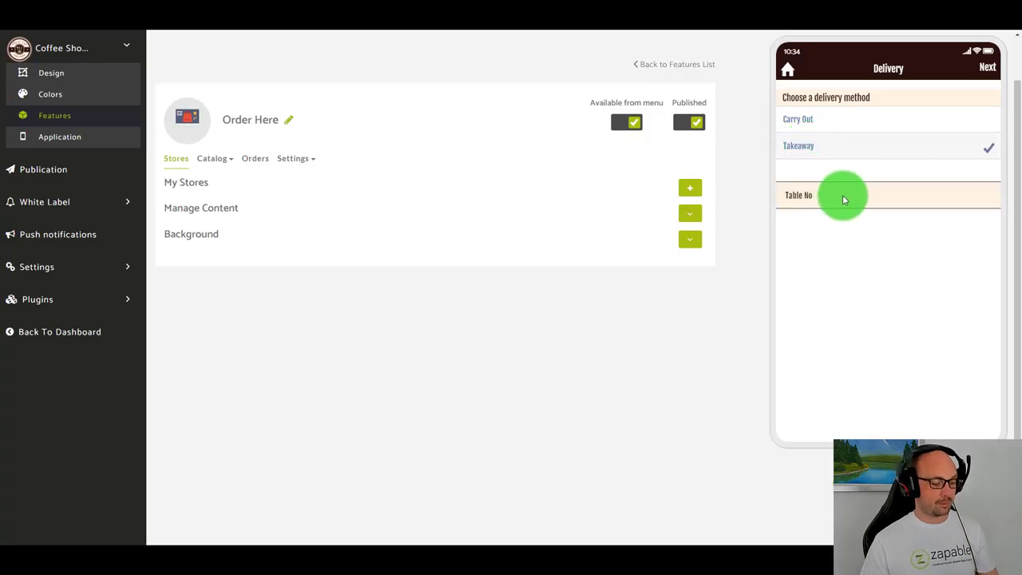
text(10)
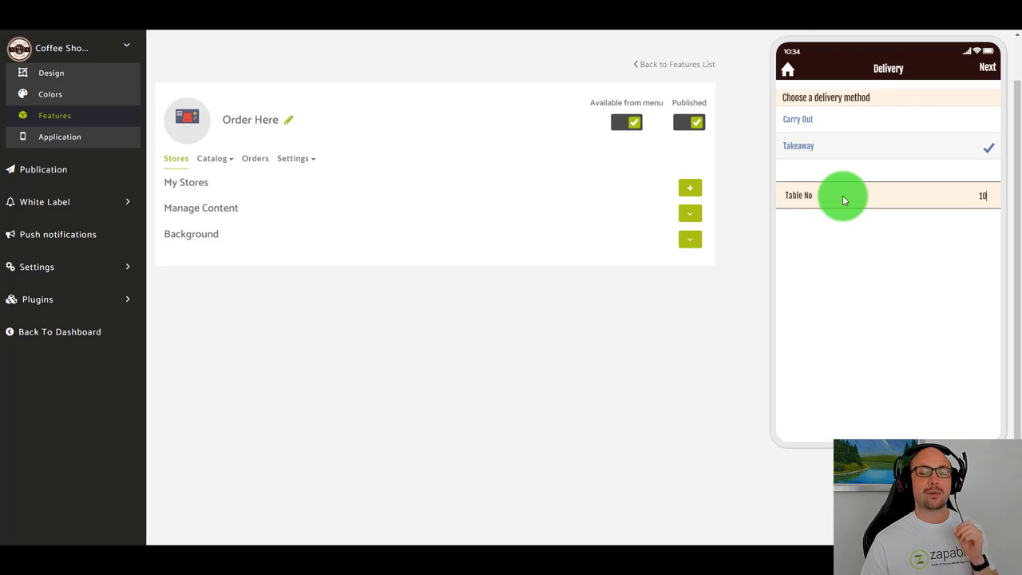
click(985, 69)
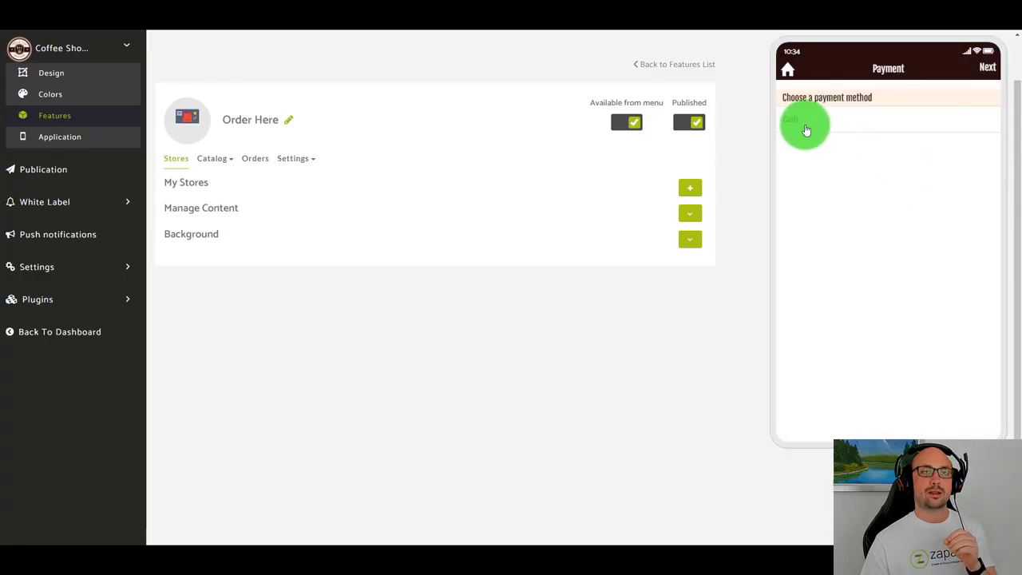
click(806, 129)
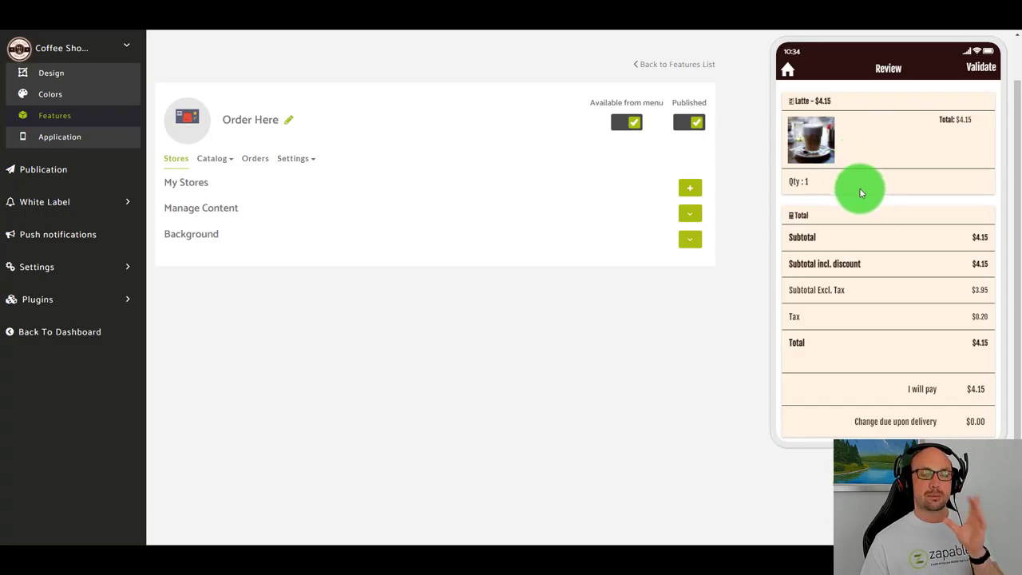
scroll(918, 240, down, 1)
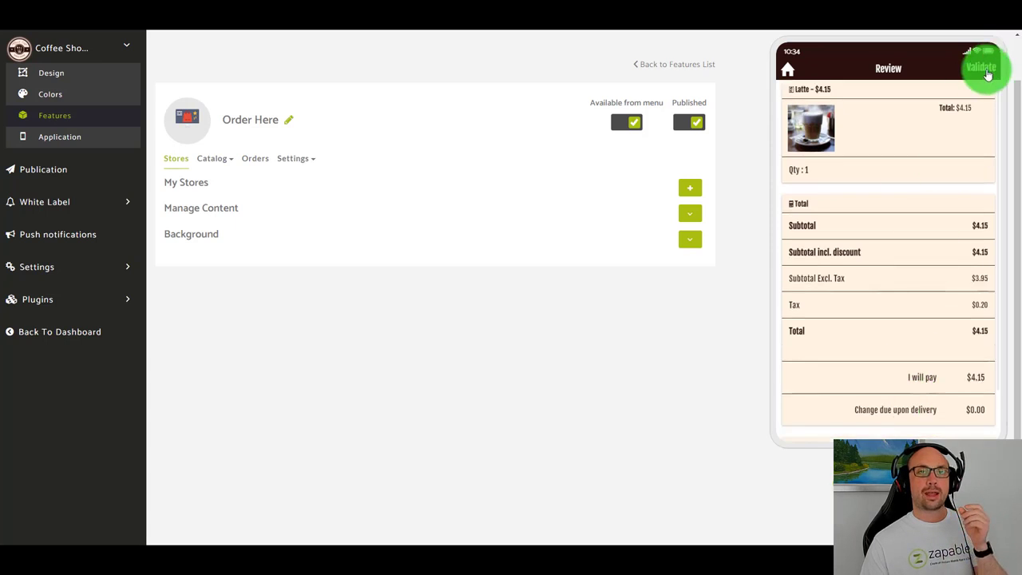
click(980, 72)
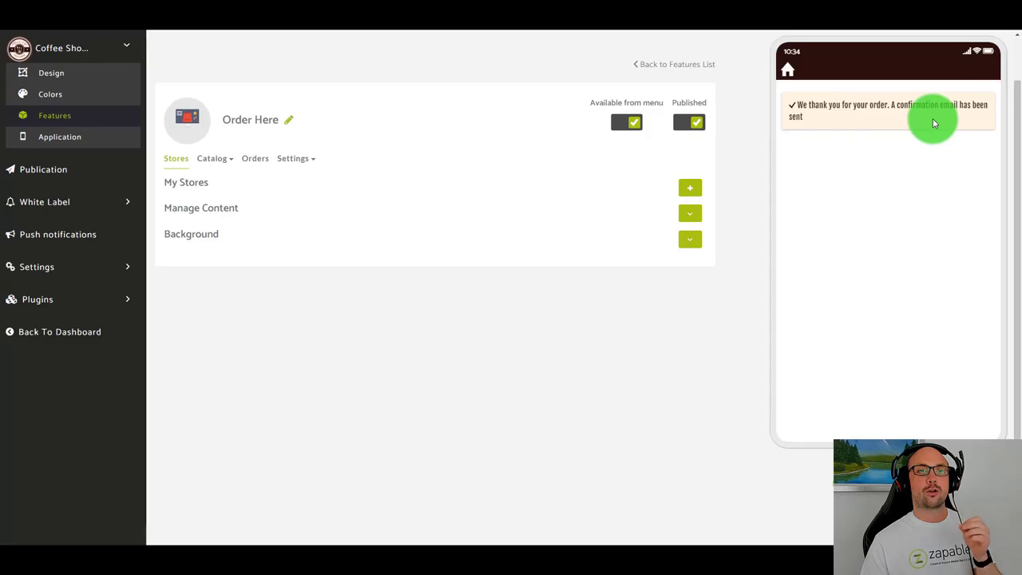
scroll(932, 122, up, 1)
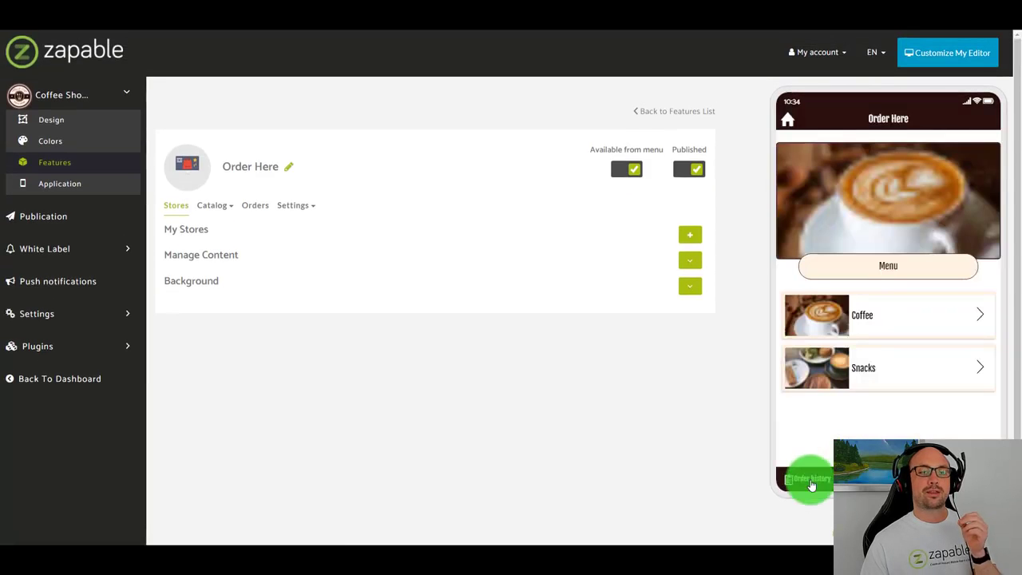
- Show the preview's order history alongside the Order Here Orders tab listing four orders
click(811, 481)
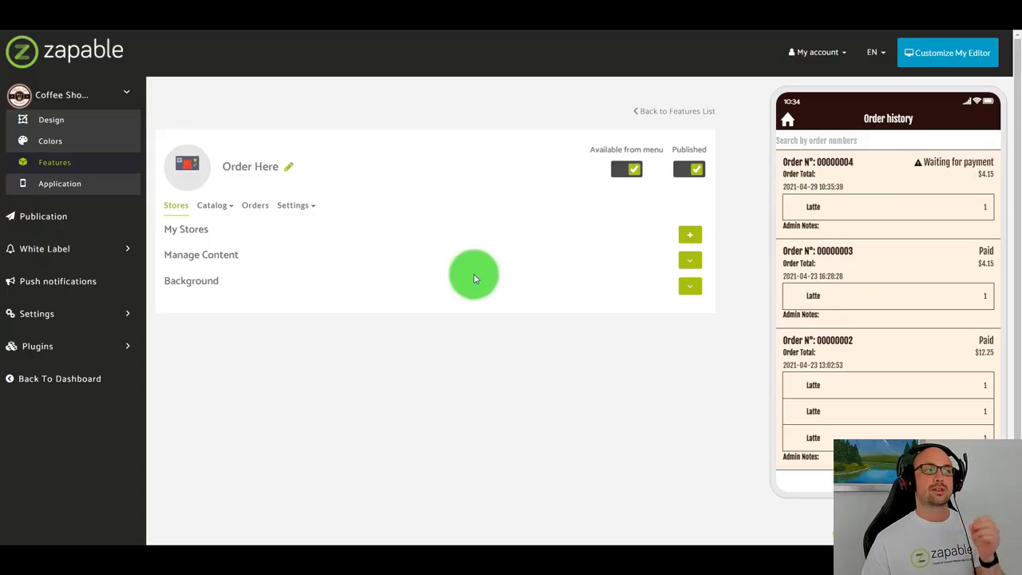
click(254, 205)
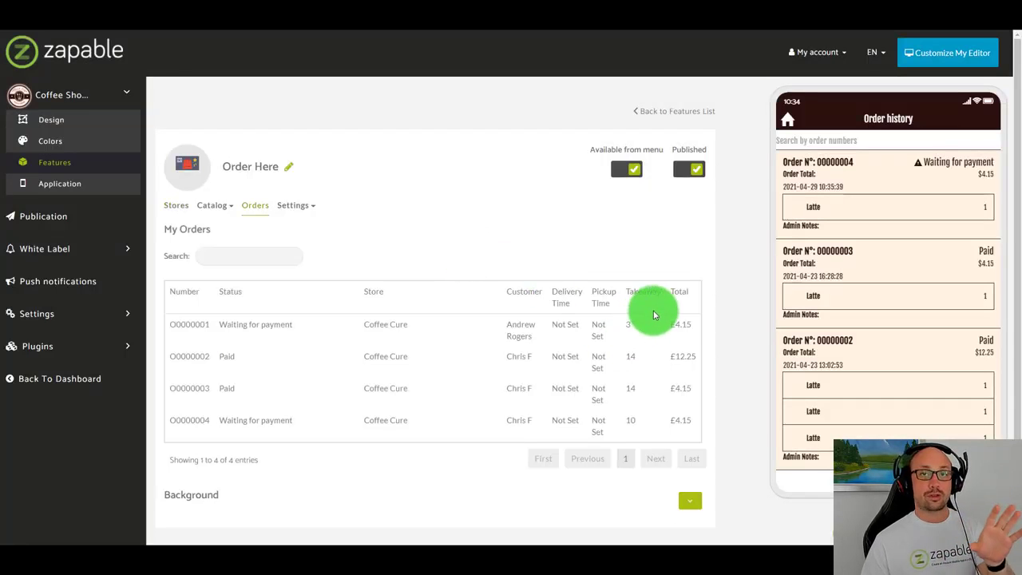
- Set the waiting order's status to Paid and save it
scroll(606, 320, down, 1)
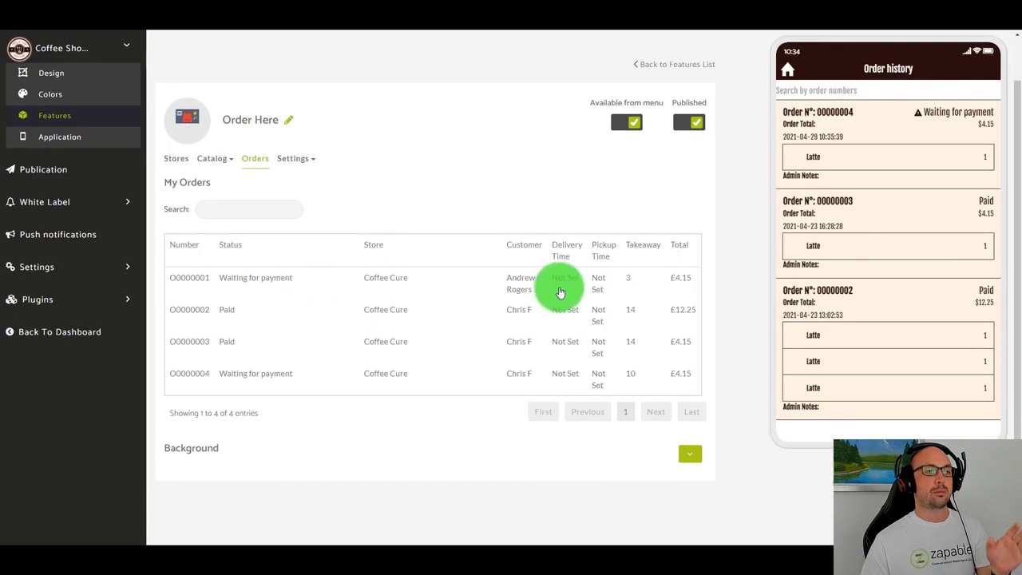
click(400, 277)
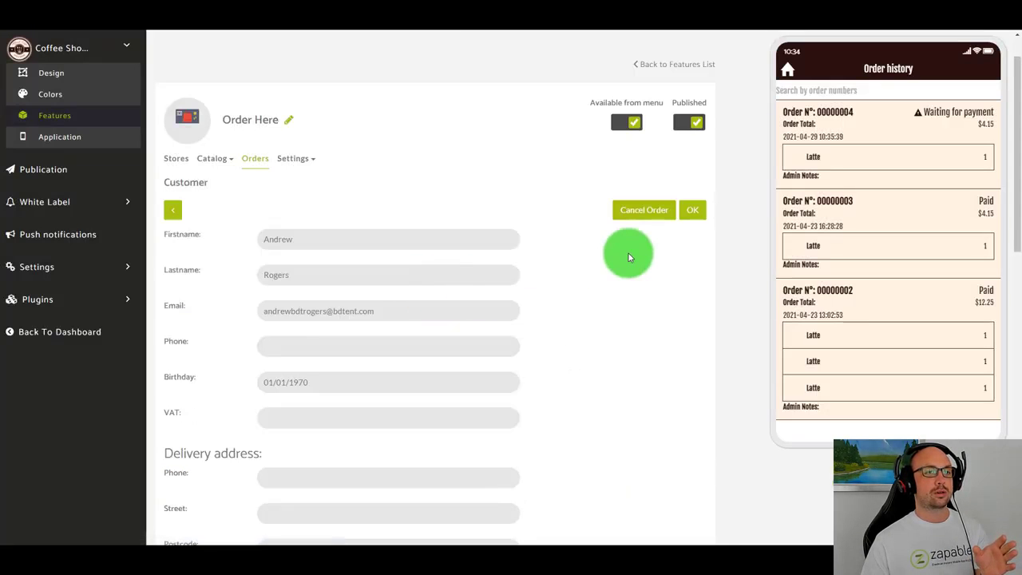
scroll(642, 290, down, 1)
scroll(576, 309, down, 5)
scroll(507, 376, down, 4)
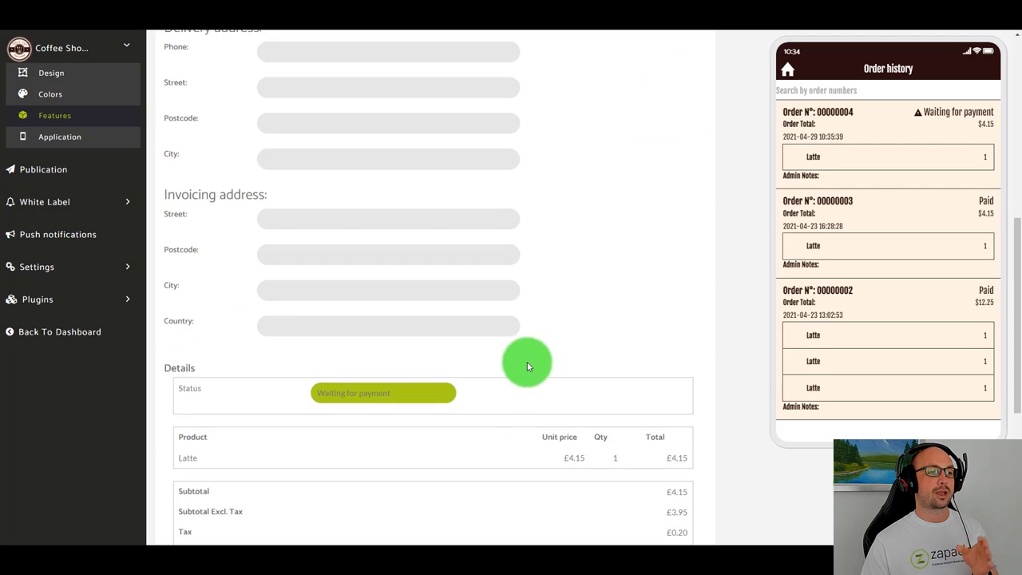
scroll(397, 294, down, 2)
click(397, 294)
click(380, 322)
click(396, 286)
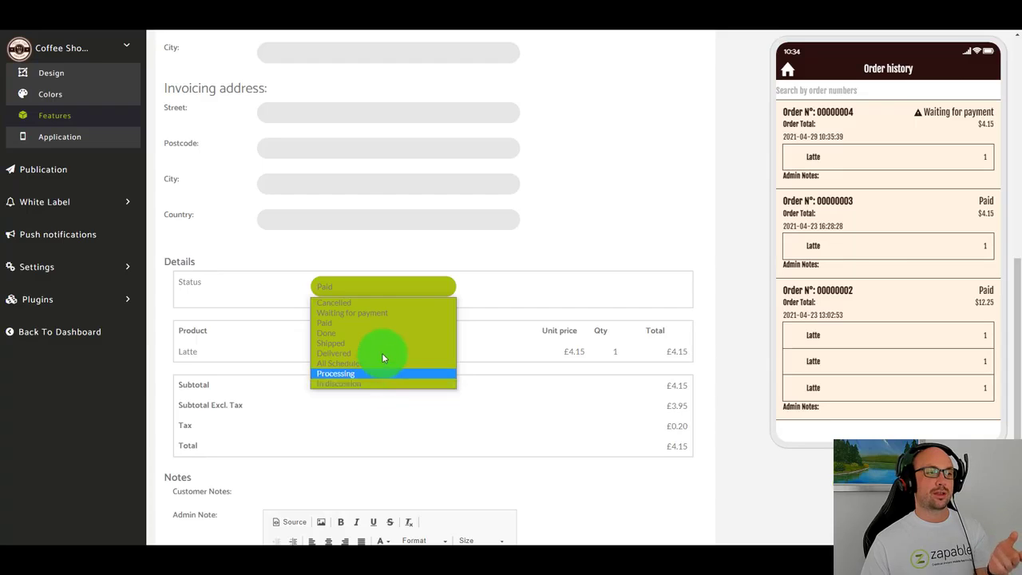
click(382, 322)
scroll(636, 317, up, 1)
scroll(643, 317, up, 5)
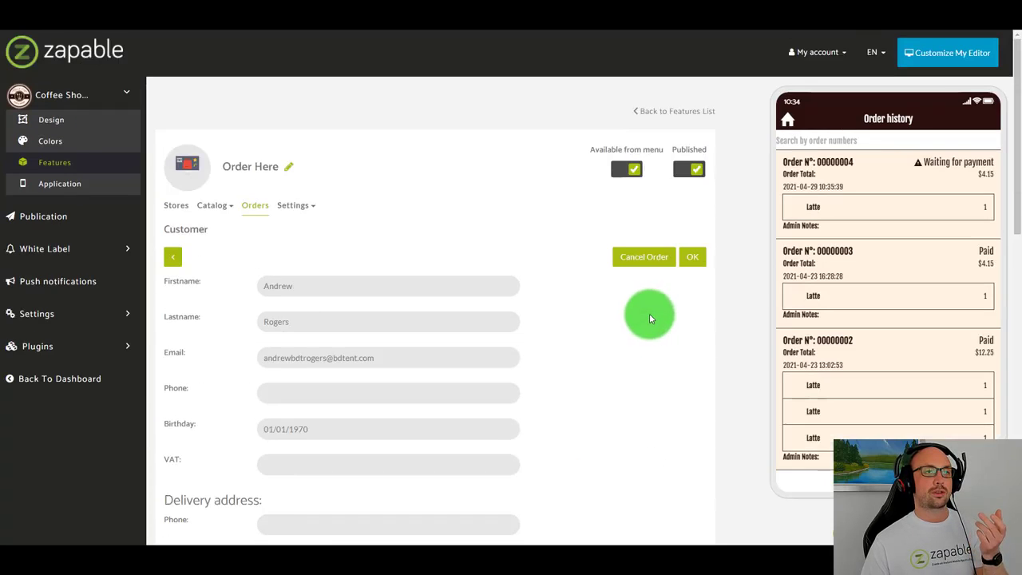
click(692, 264)
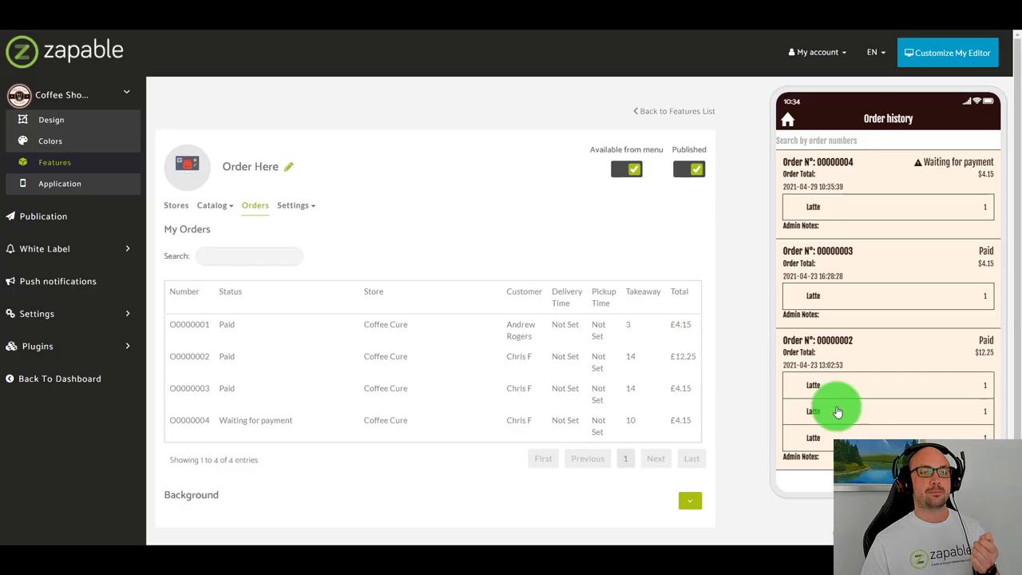
- Reopen the preview's order history to confirm the Paid status
scroll(857, 429, down, 1)
scroll(858, 429, down, 1)
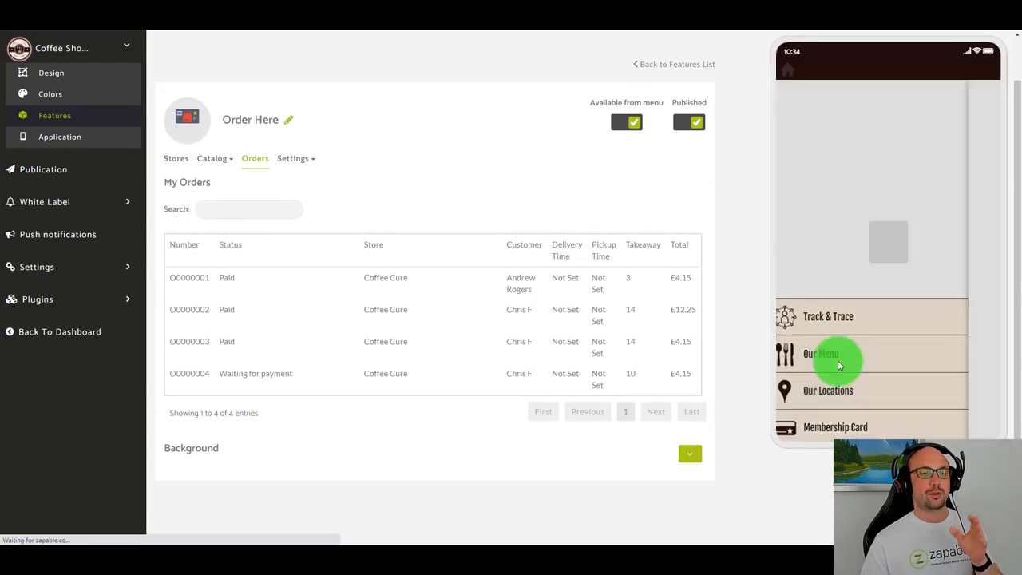
click(817, 424)
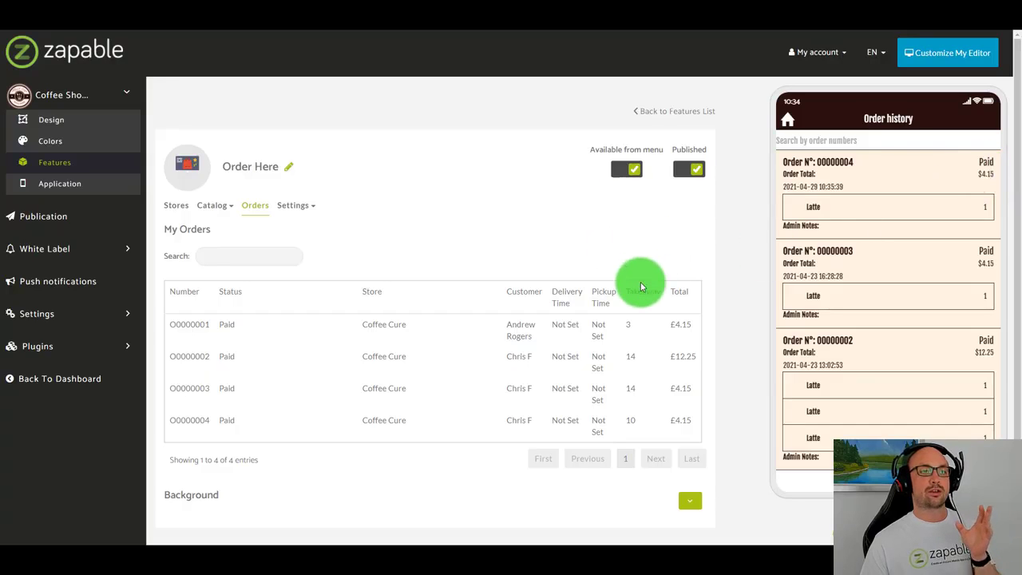
click(300, 206)
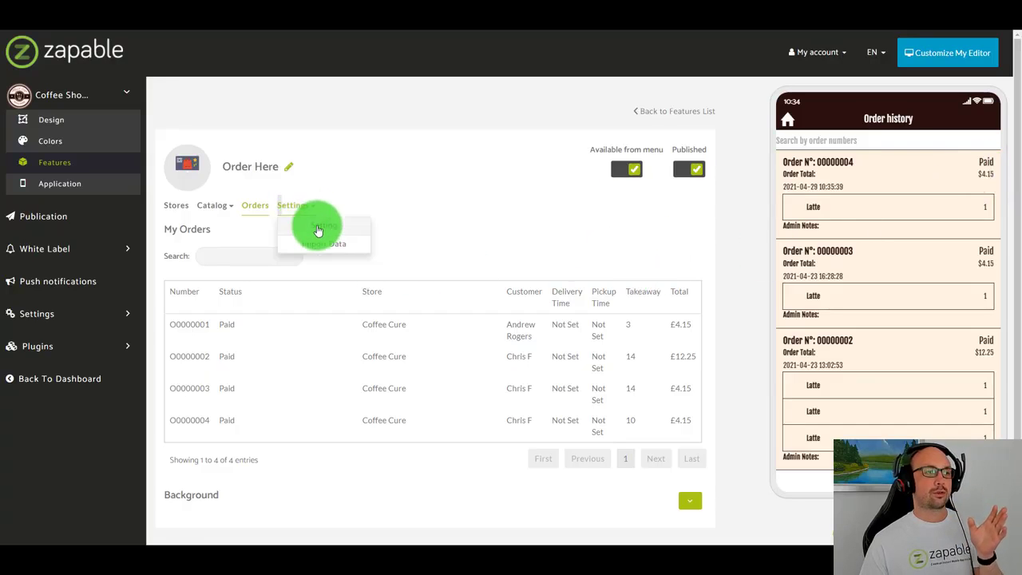
click(315, 224)
scroll(351, 237, down, 3)
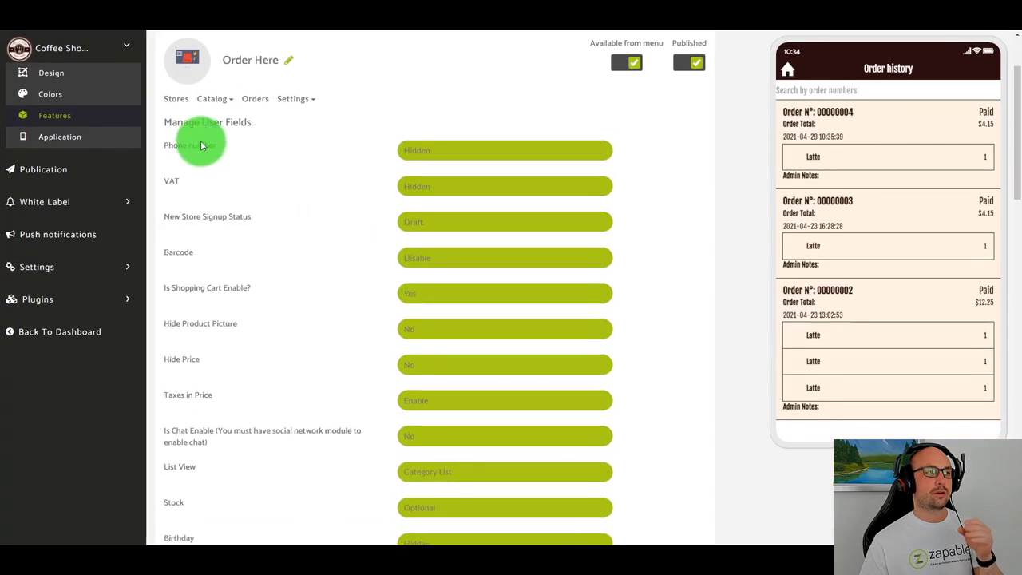
scroll(211, 176, down, 3)
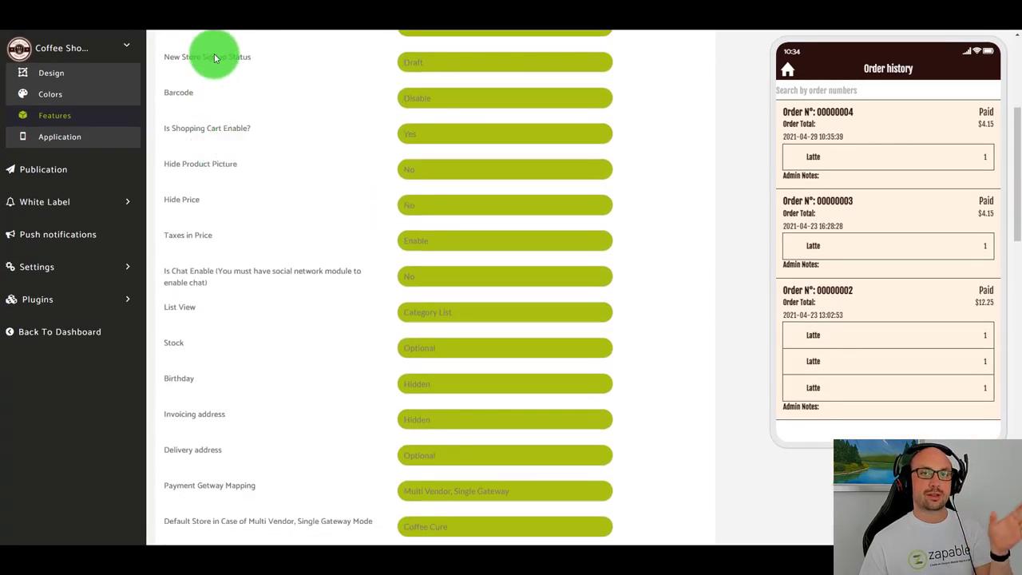
scroll(244, 117, down, 1)
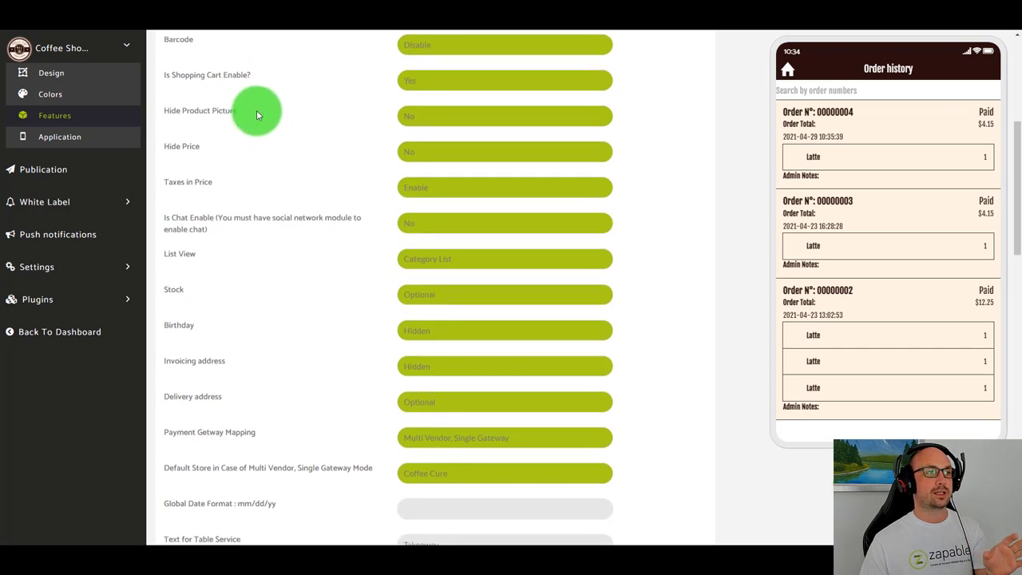
scroll(208, 106, down, 1)
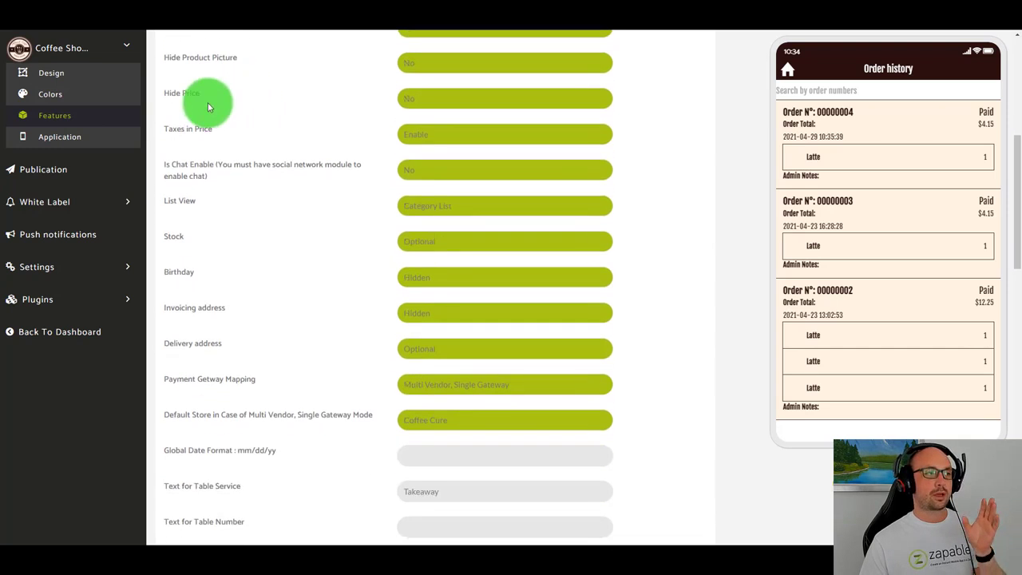
scroll(206, 111, down, 1)
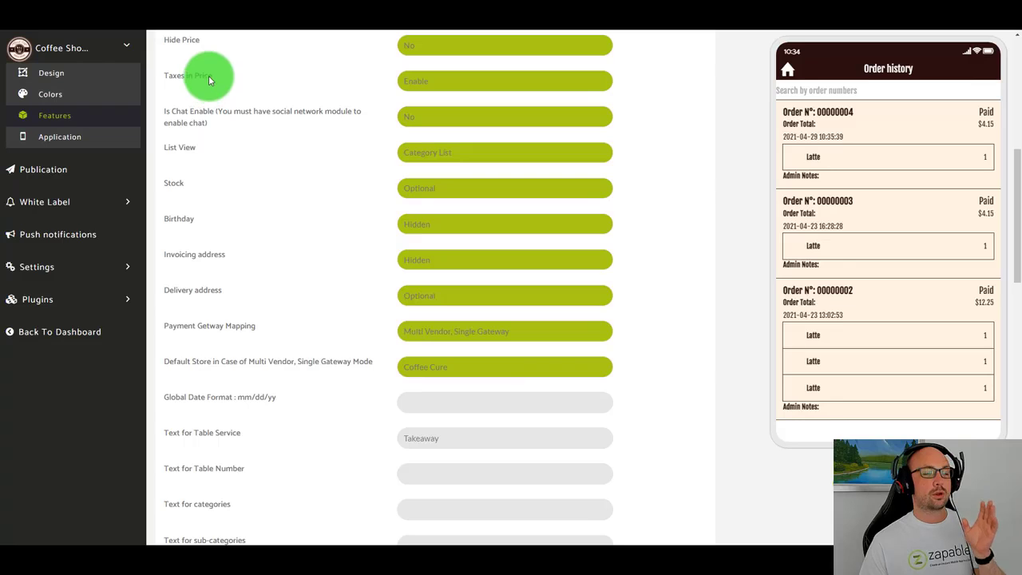
scroll(208, 191, down, 1)
scroll(206, 198, down, 2)
scroll(231, 239, down, 3)
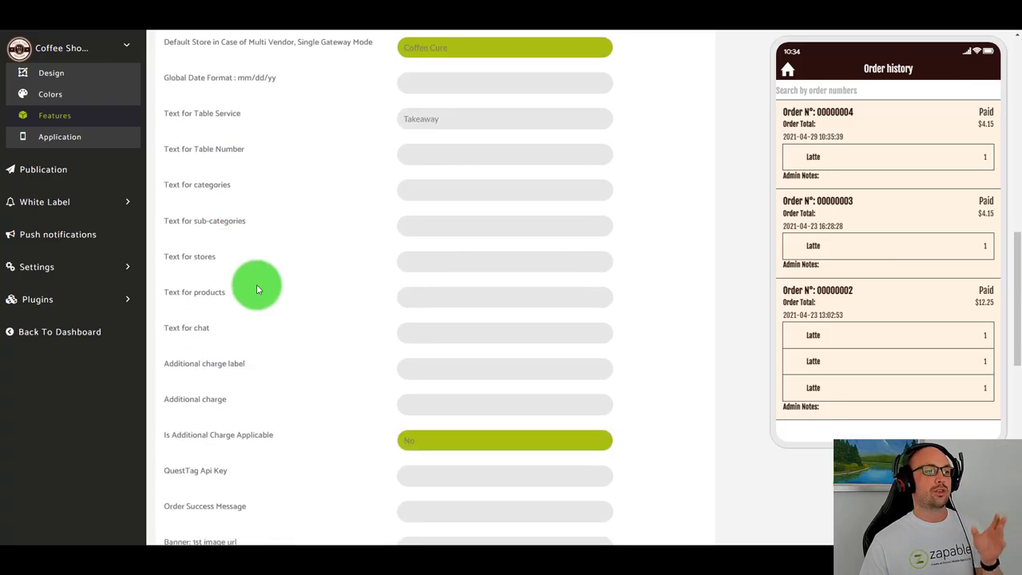
scroll(256, 286, down, 4)
scroll(254, 279, down, 3)
scroll(260, 274, down, 3)
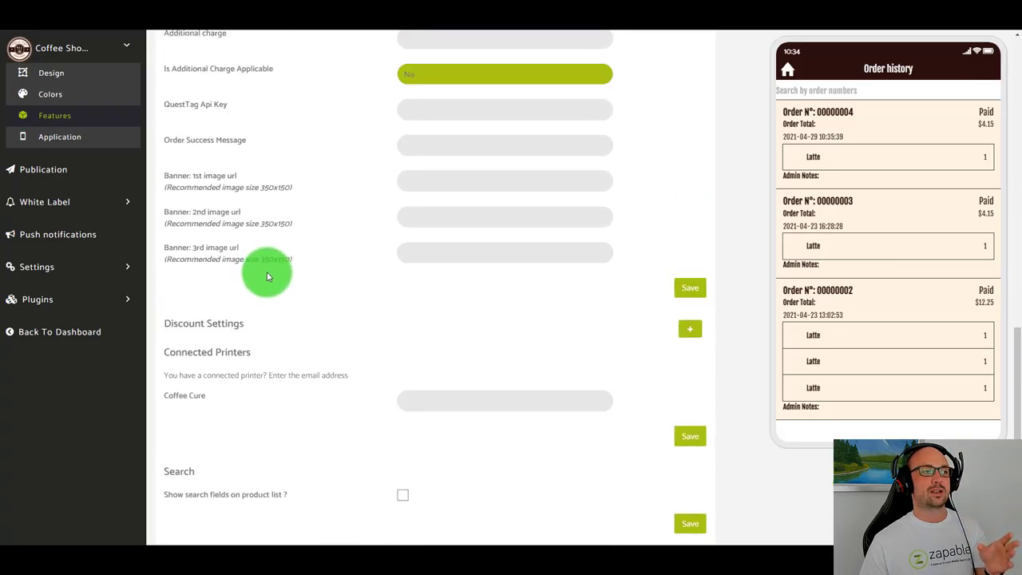
scroll(265, 274, up, 4)
scroll(288, 281, up, 7)
scroll(312, 284, up, 10)
scroll(695, 153, up, 1)
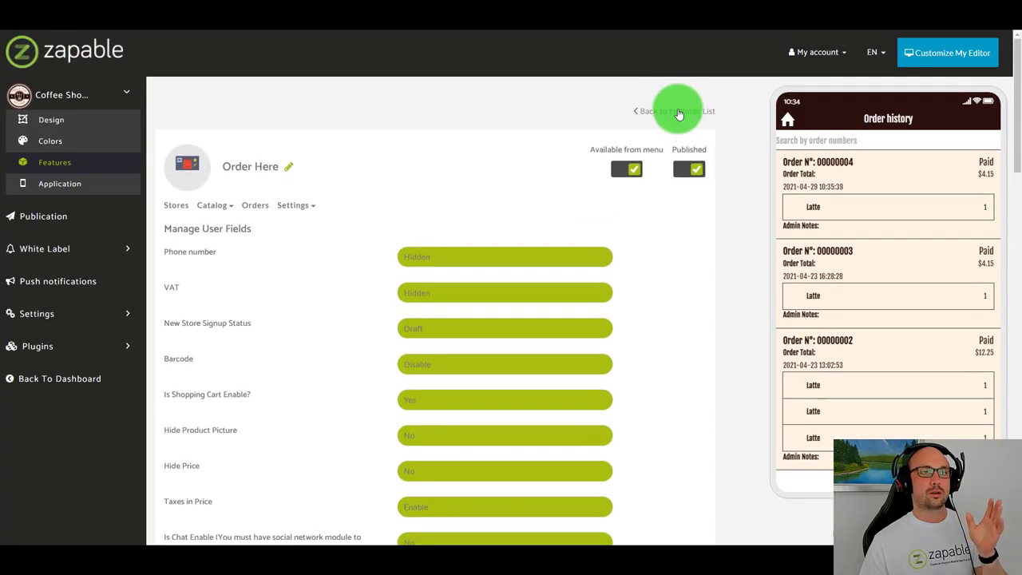
- Browse the Coffee Shop app's Content, Memberships and Contact features, then open the Real Estate app
click(677, 112)
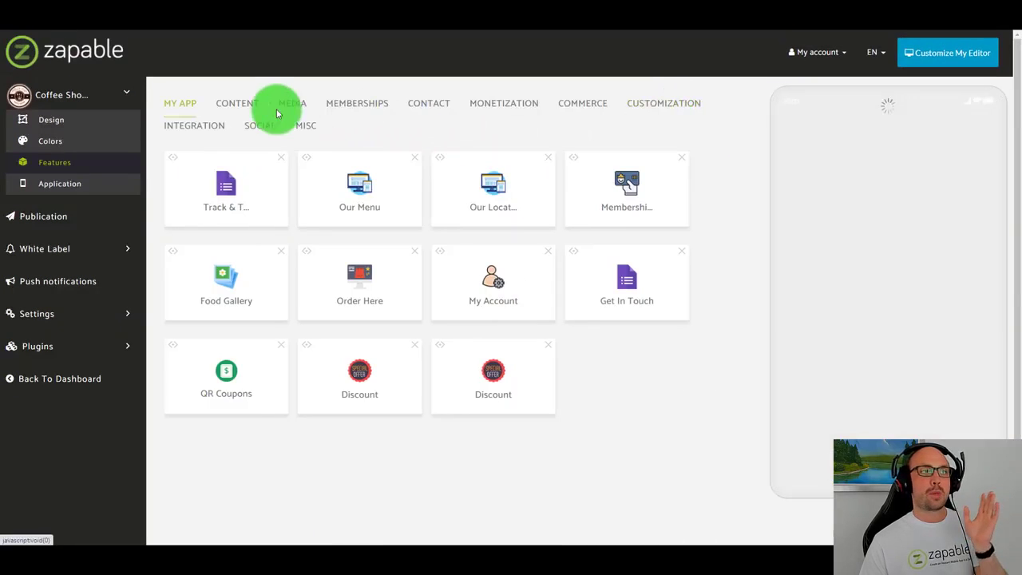
click(248, 110)
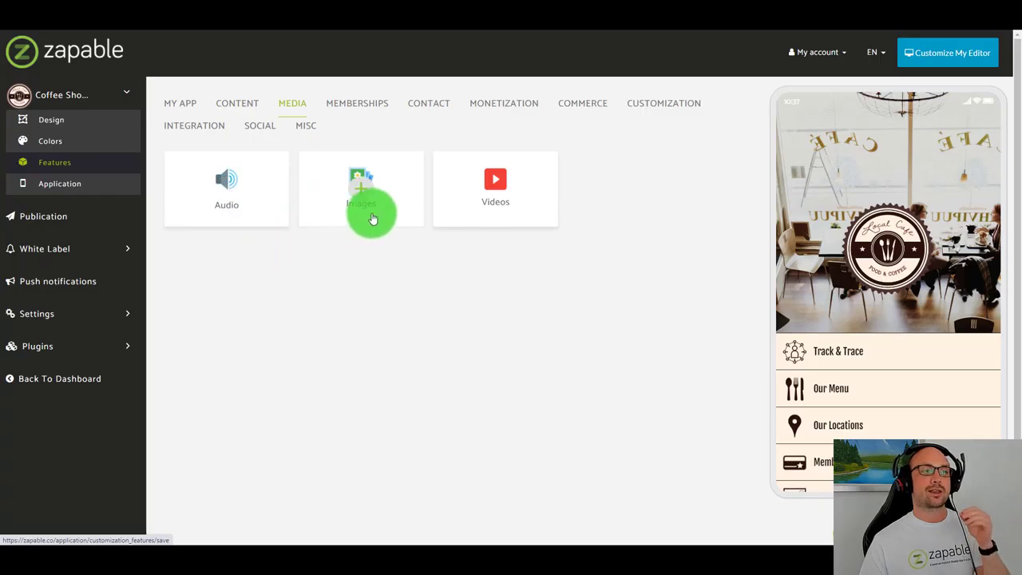
click(368, 117)
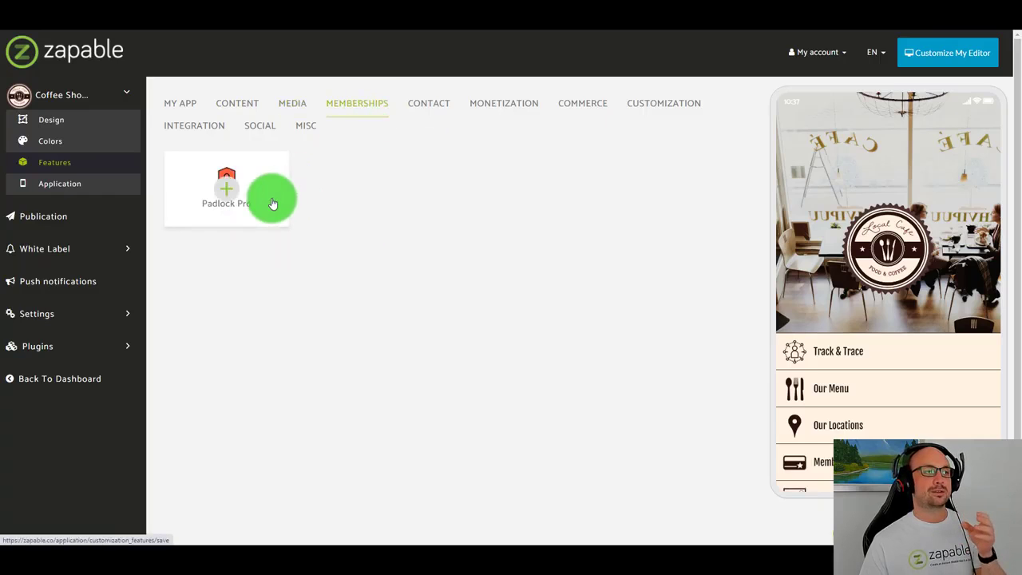
click(438, 113)
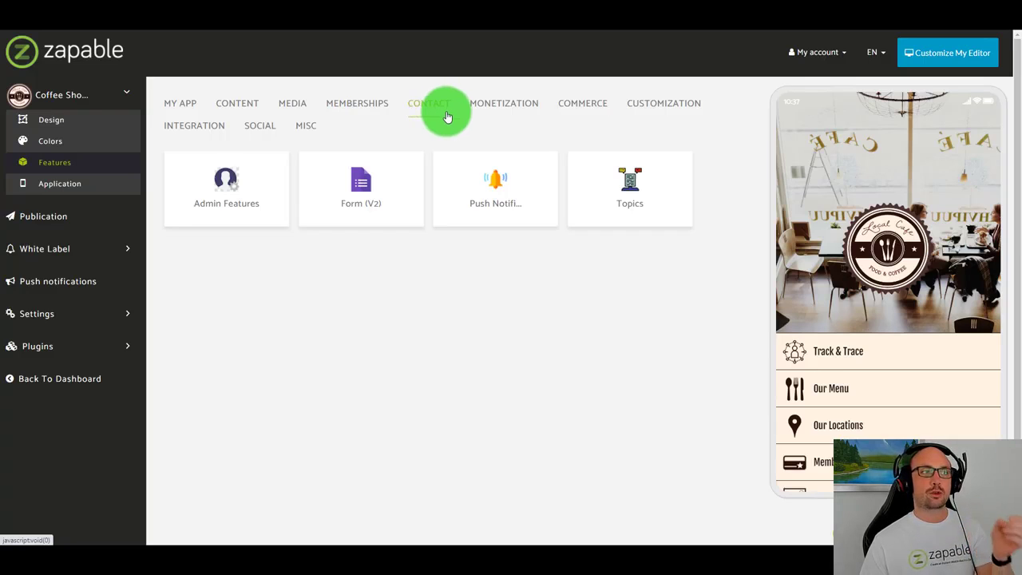
click(20, 51)
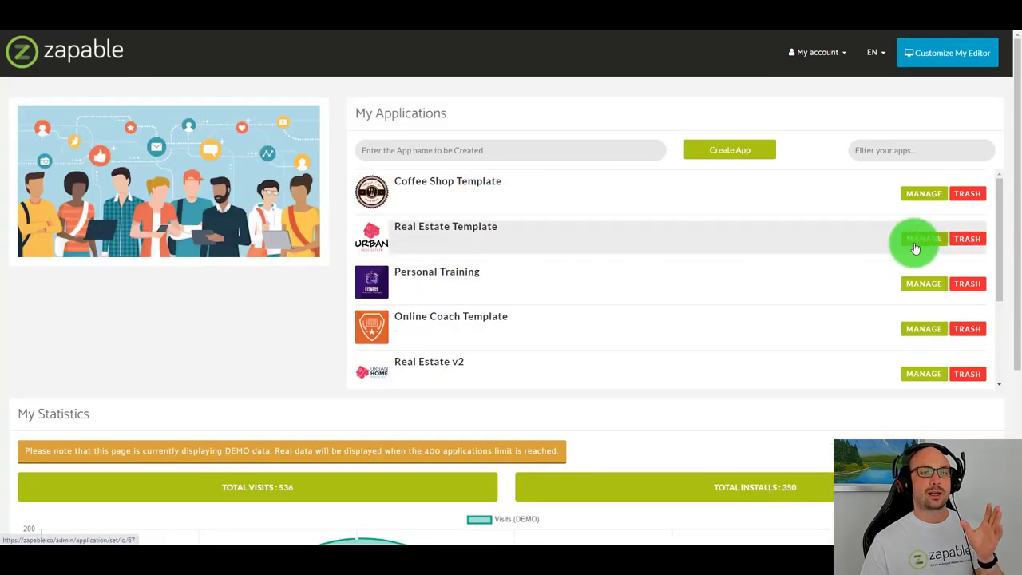
click(915, 248)
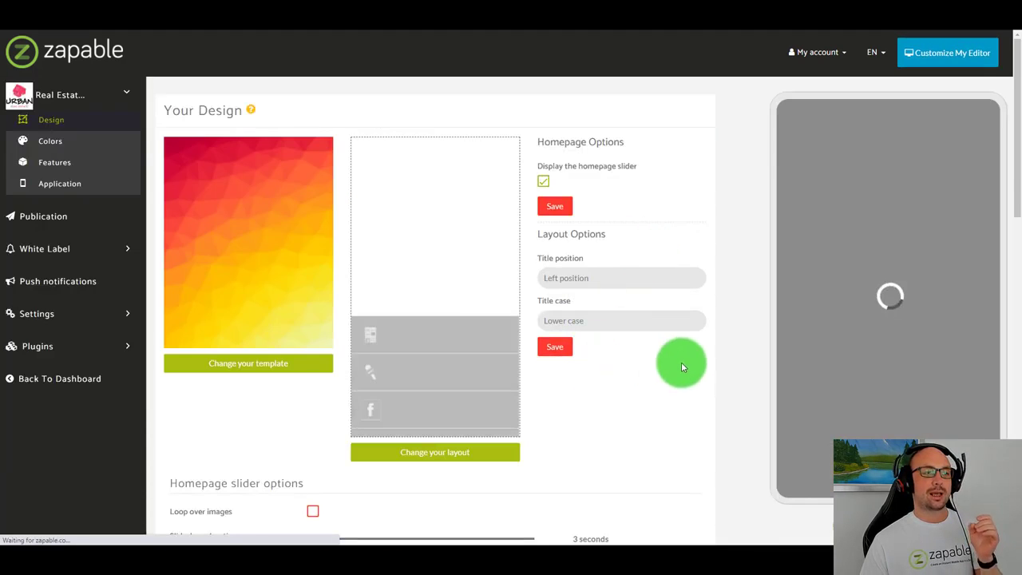
scroll(666, 339, down, 5)
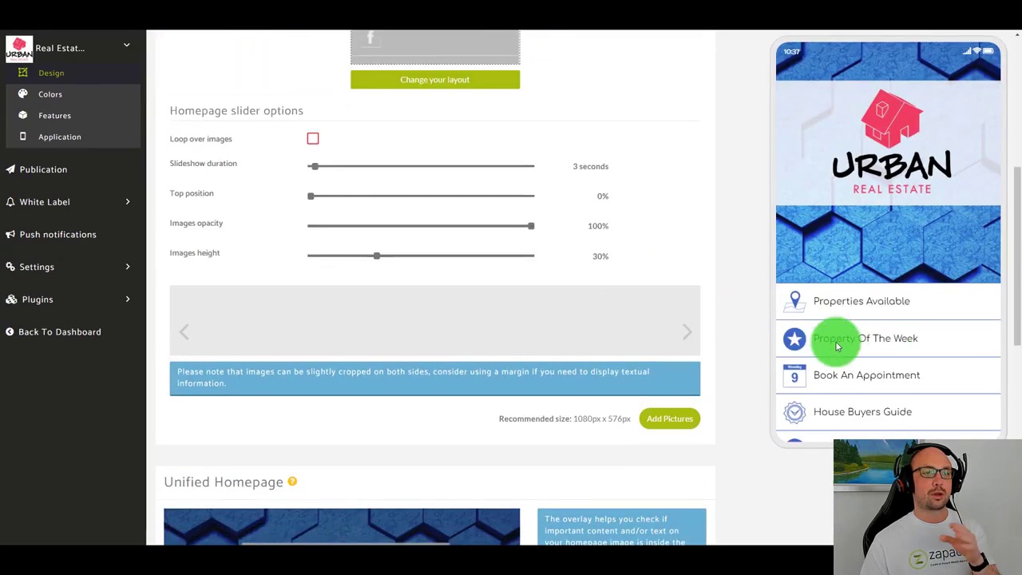
scroll(621, 331, down, 4)
scroll(570, 336, down, 4)
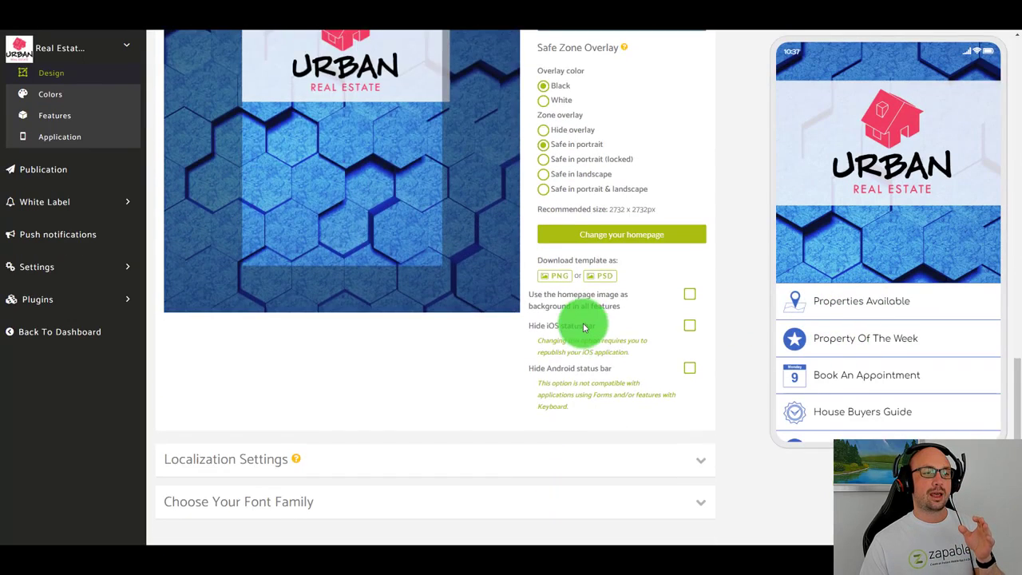
click(548, 497)
scroll(490, 456, down, 4)
scroll(294, 223, down, 3)
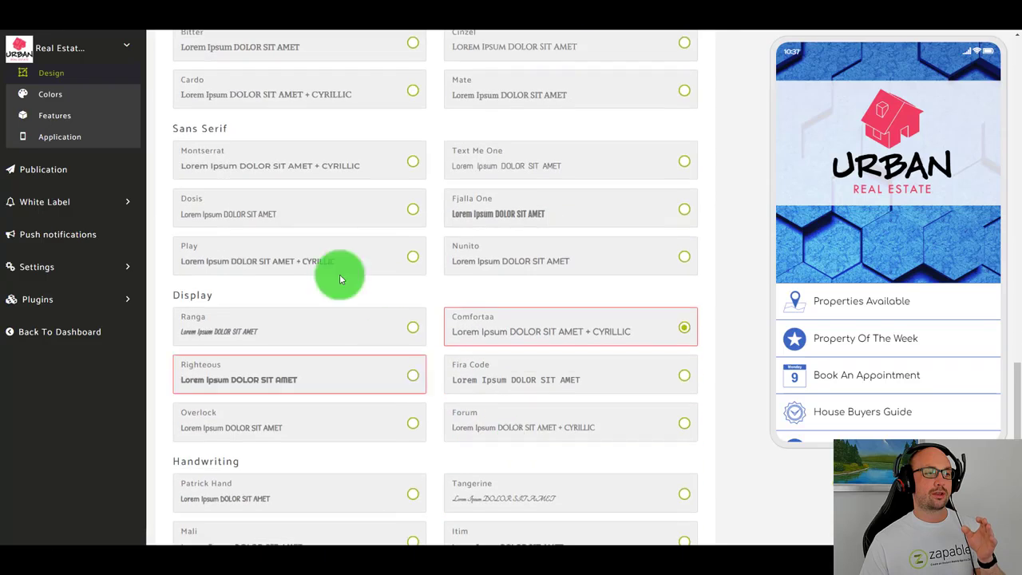
scroll(451, 237, up, 2)
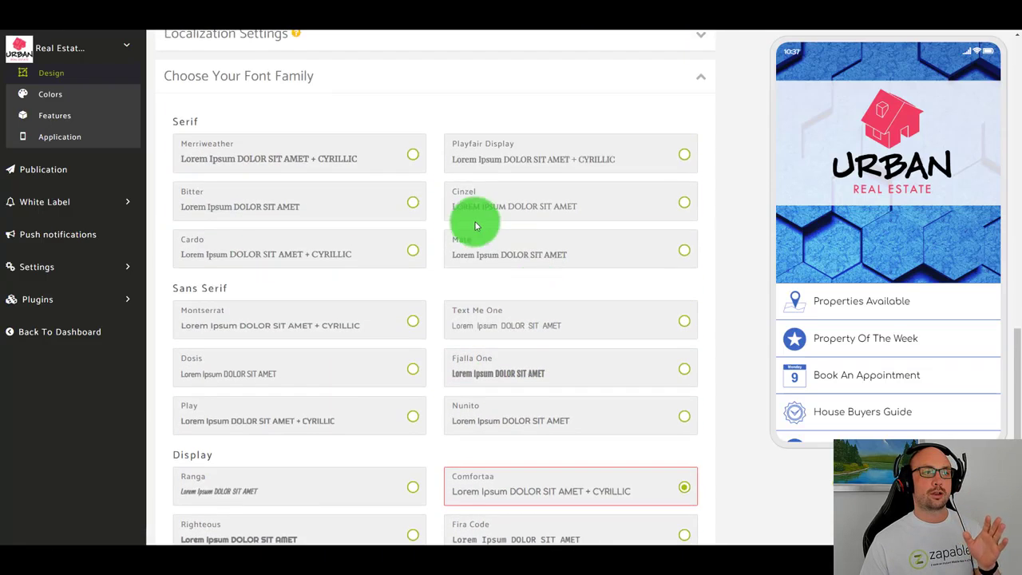
scroll(287, 228, up, 2)
click(317, 204)
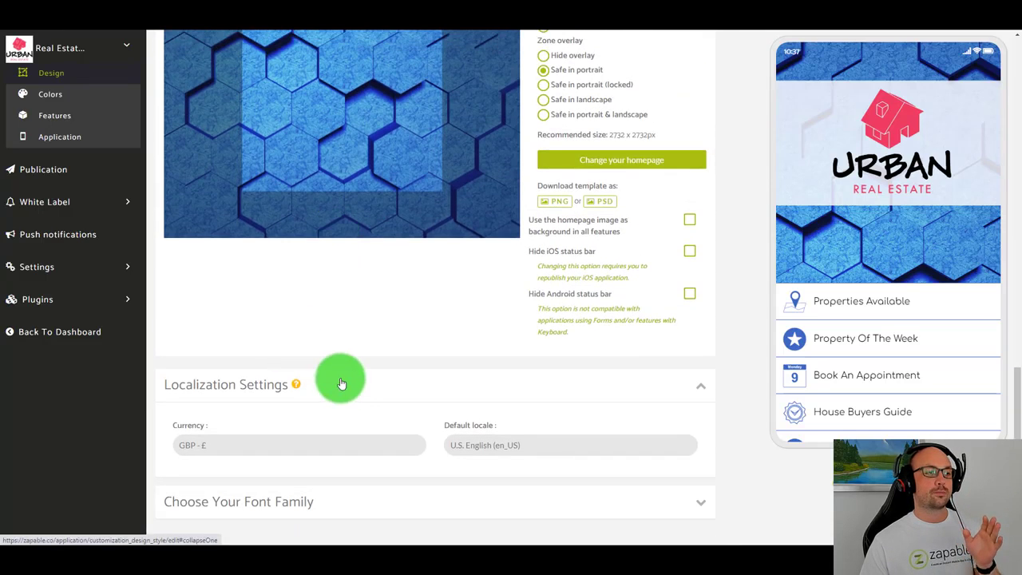
click(509, 447)
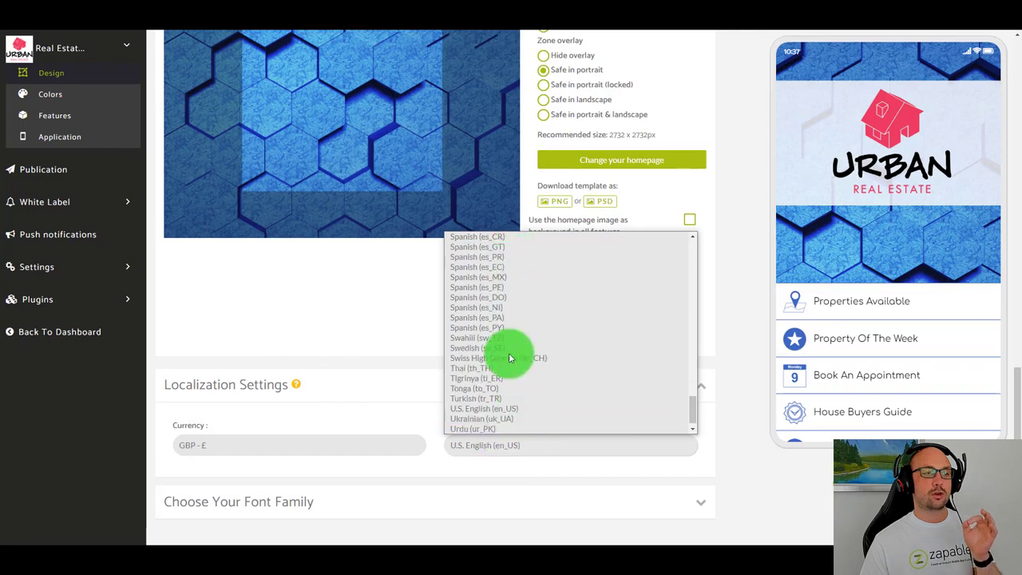
click(517, 408)
scroll(570, 428, up, 4)
scroll(595, 416, up, 4)
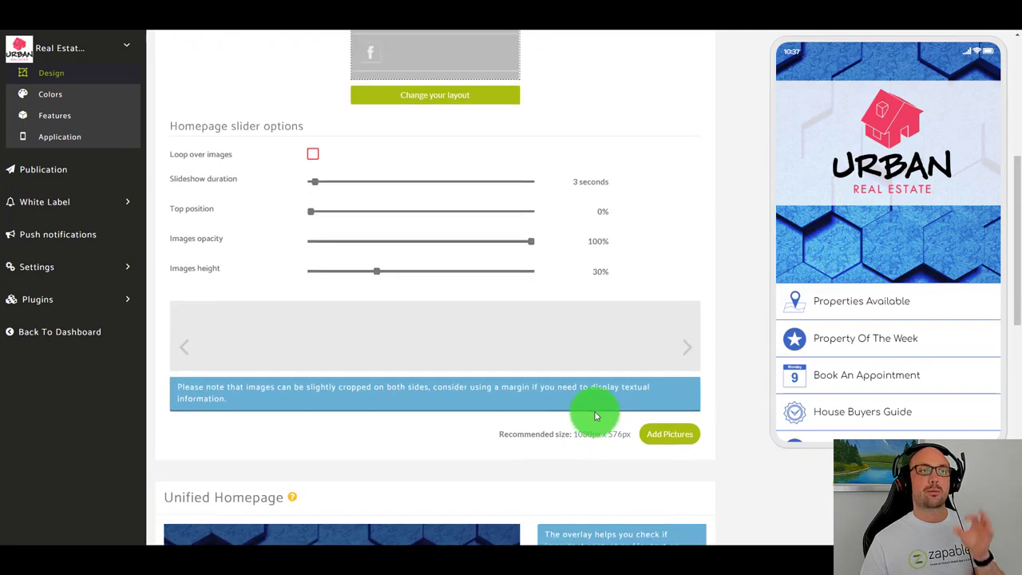
scroll(595, 416, up, 2)
scroll(597, 407, up, 3)
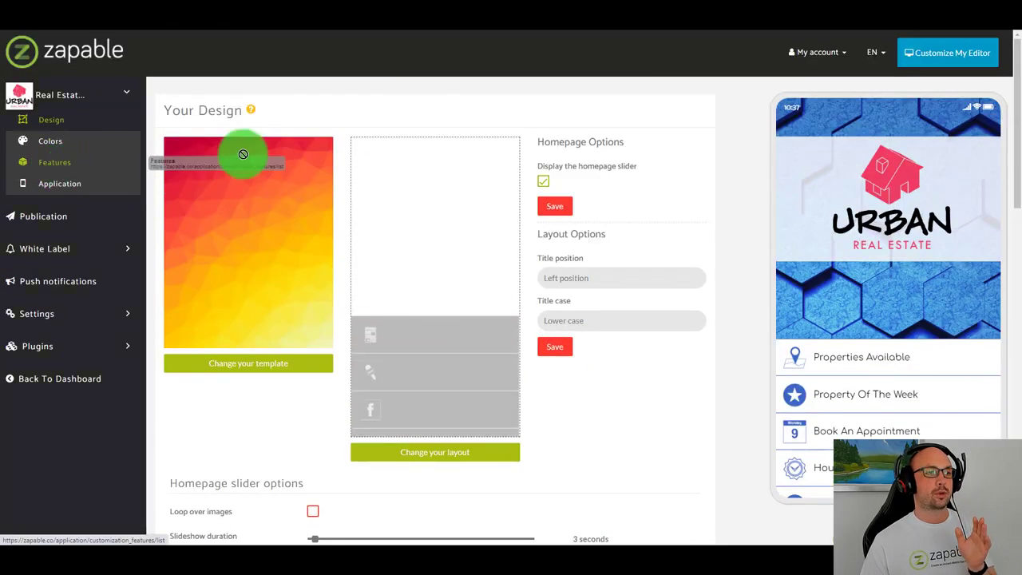
scroll(824, 335, down, 1)
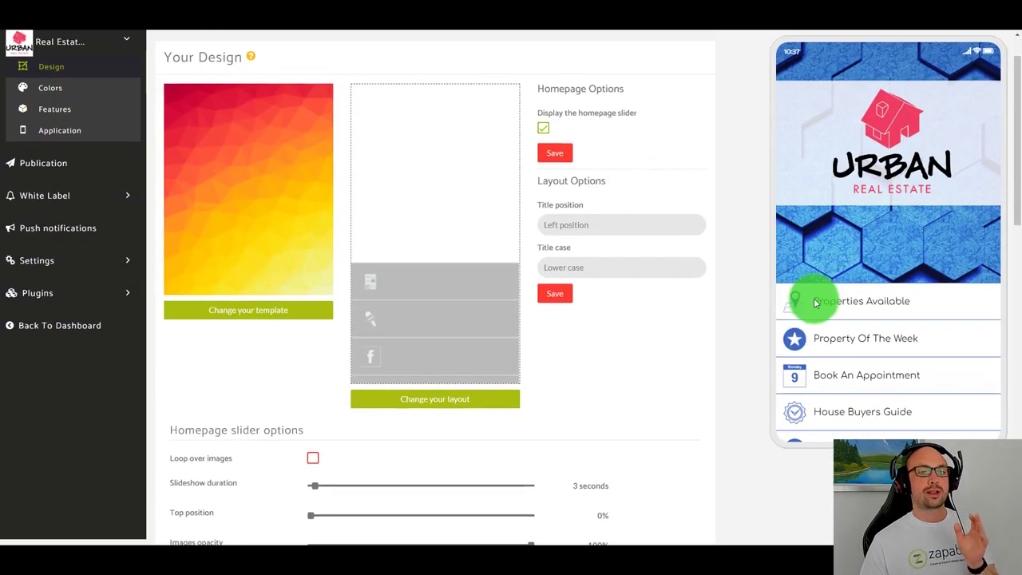
- Open the Real Estate app's features and preview the Properties Available list
click(64, 110)
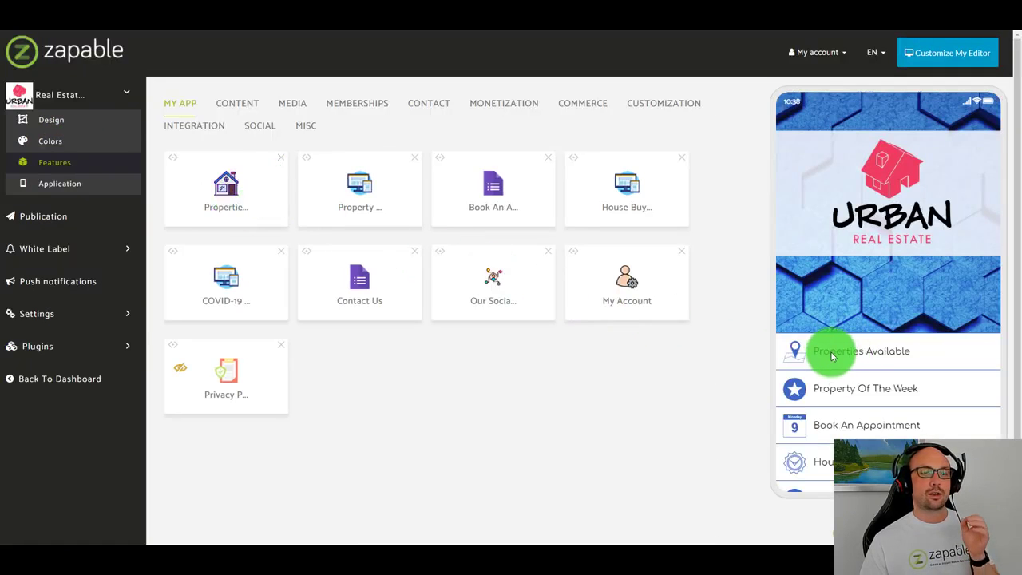
click(830, 355)
scroll(880, 262, down, 2)
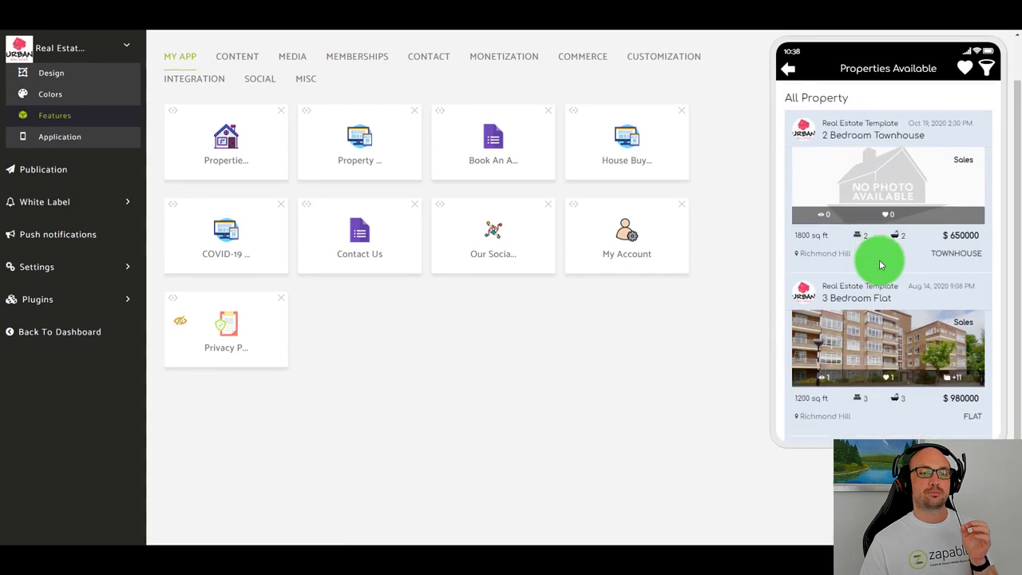
scroll(881, 265, down, 3)
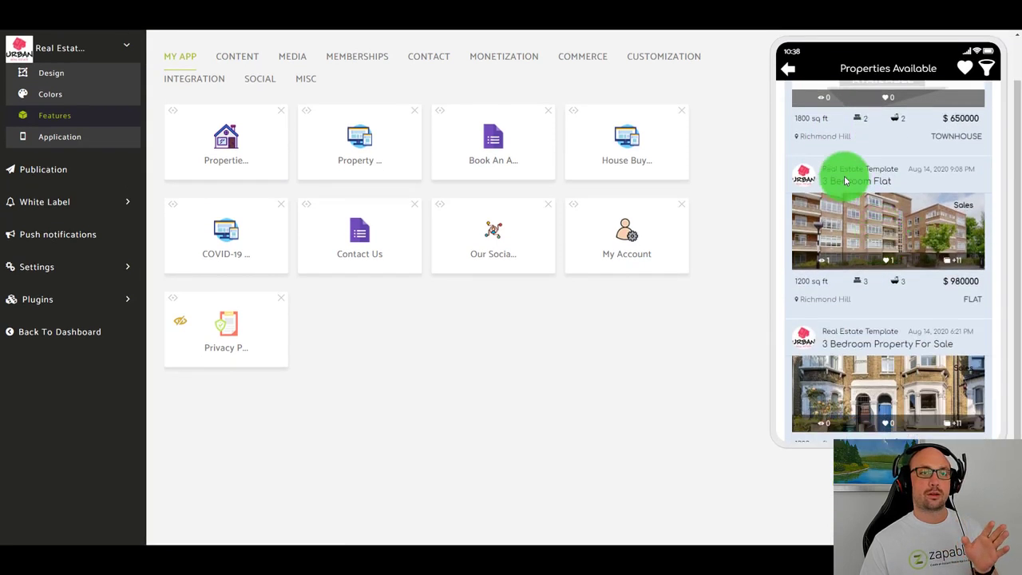
- Open the 3 Bedroom Flat listing in the preview and look through its details
click(845, 181)
scroll(848, 241, down, 2)
scroll(868, 272, down, 2)
scroll(877, 292, down, 3)
scroll(878, 295, up, 3)
scroll(881, 305, up, 4)
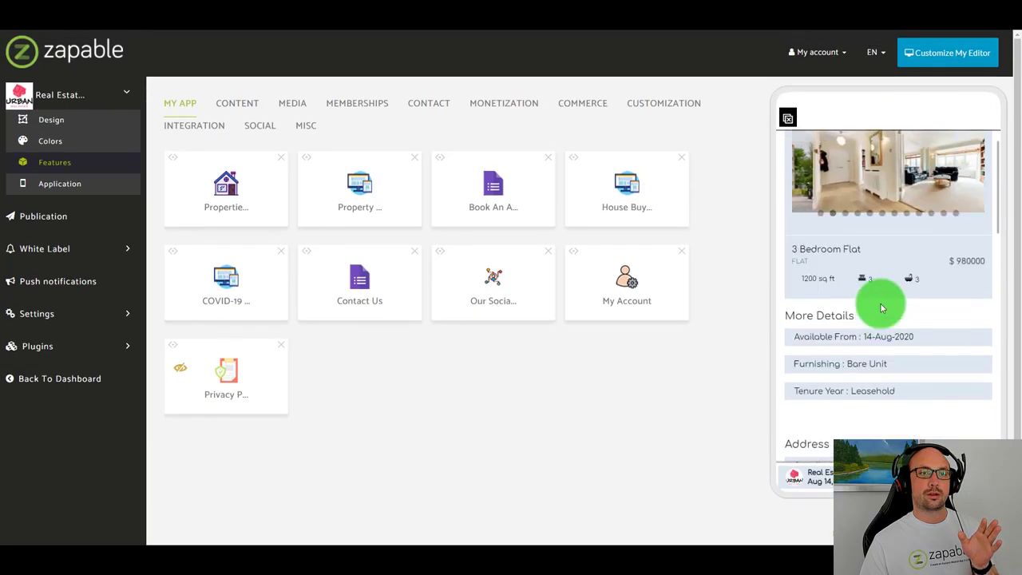
scroll(882, 241, up, 2)
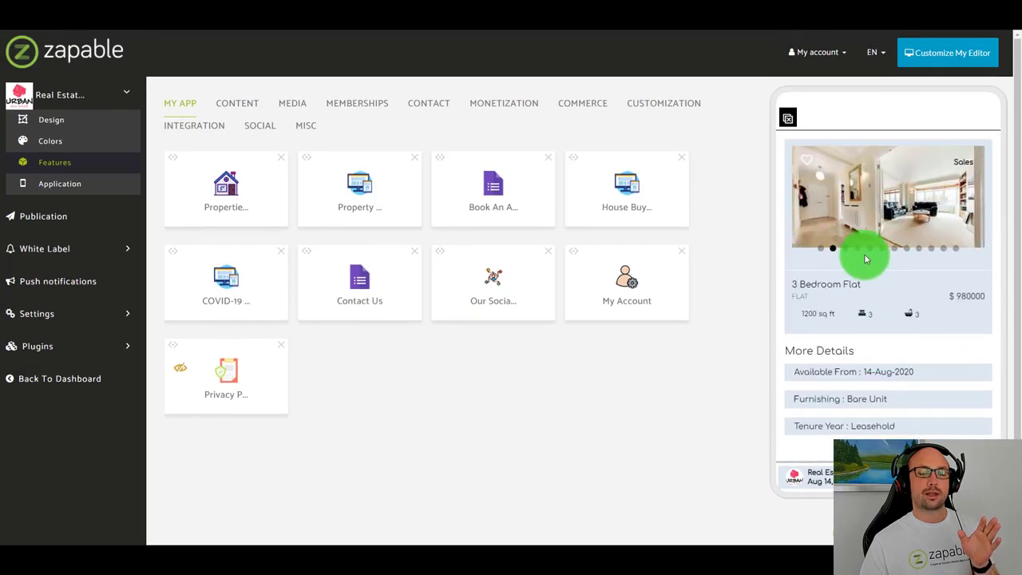
- Bring up and dismiss the account login screen, then scroll down the listing
click(807, 156)
click(791, 119)
scroll(863, 309, down, 2)
scroll(897, 327, down, 3)
scroll(851, 263, down, 2)
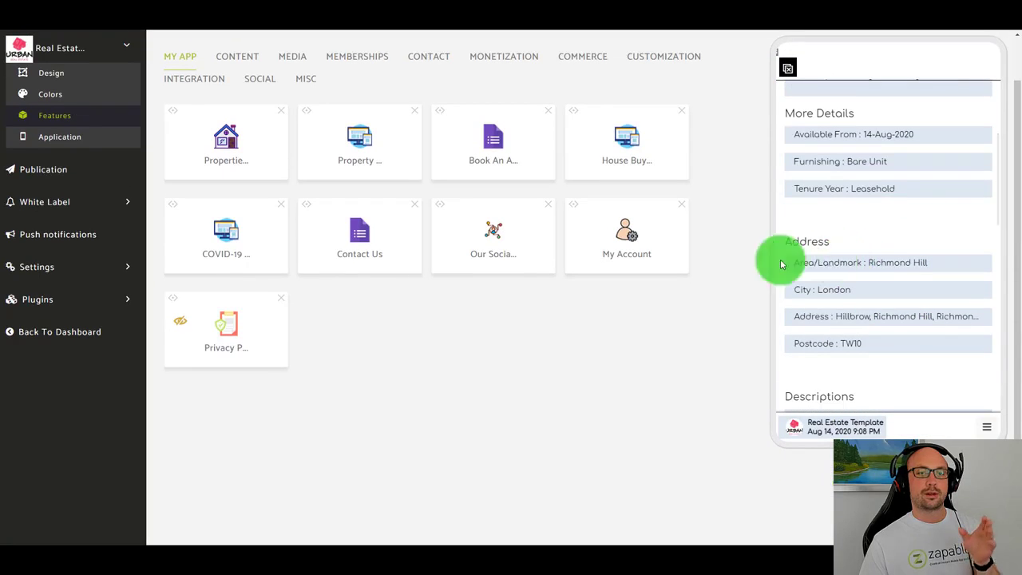
scroll(884, 285, down, 2)
scroll(825, 296, down, 2)
scroll(855, 269, down, 2)
scroll(894, 313, down, 2)
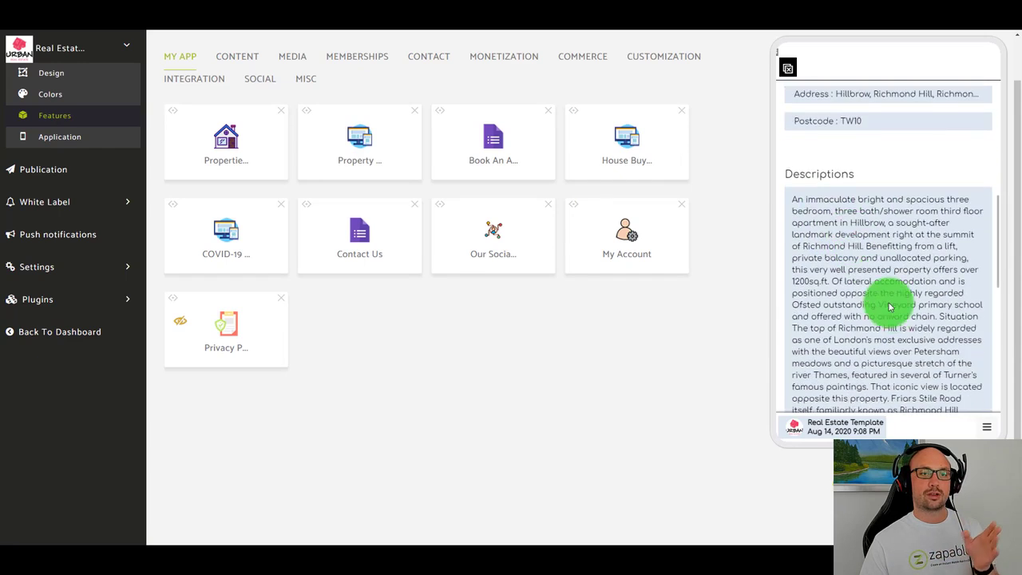
scroll(894, 316, down, 2)
scroll(894, 319, down, 2)
scroll(863, 312, down, 2)
scroll(838, 302, down, 2)
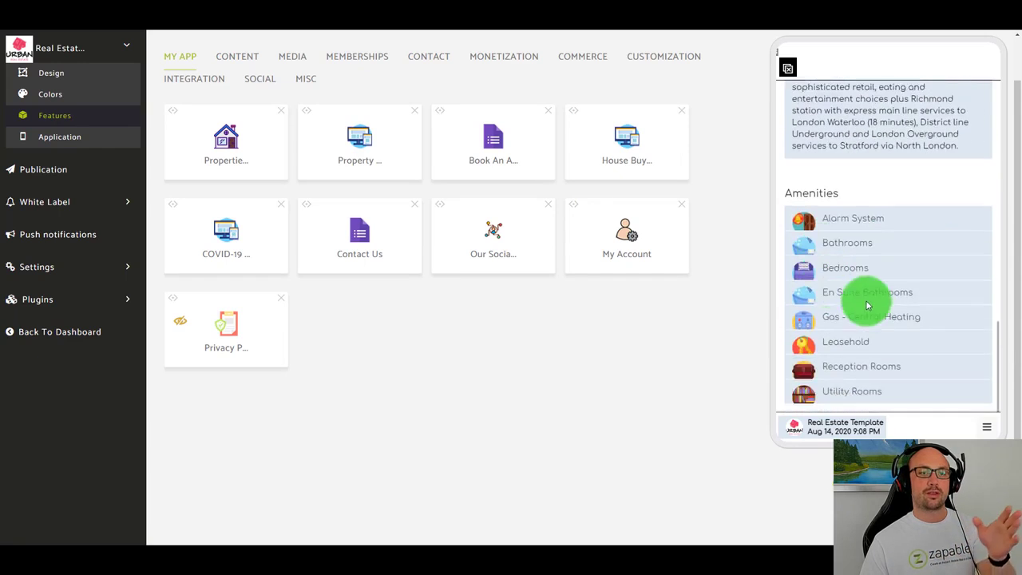
- Show and dismiss the listing's favourite and message options, then bring up the property filters
click(985, 426)
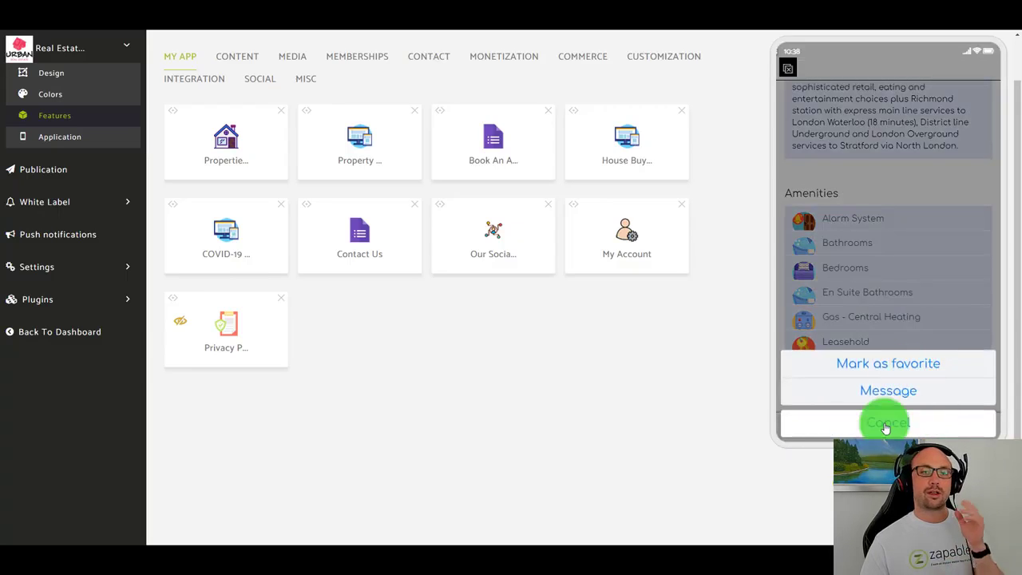
click(887, 424)
click(787, 76)
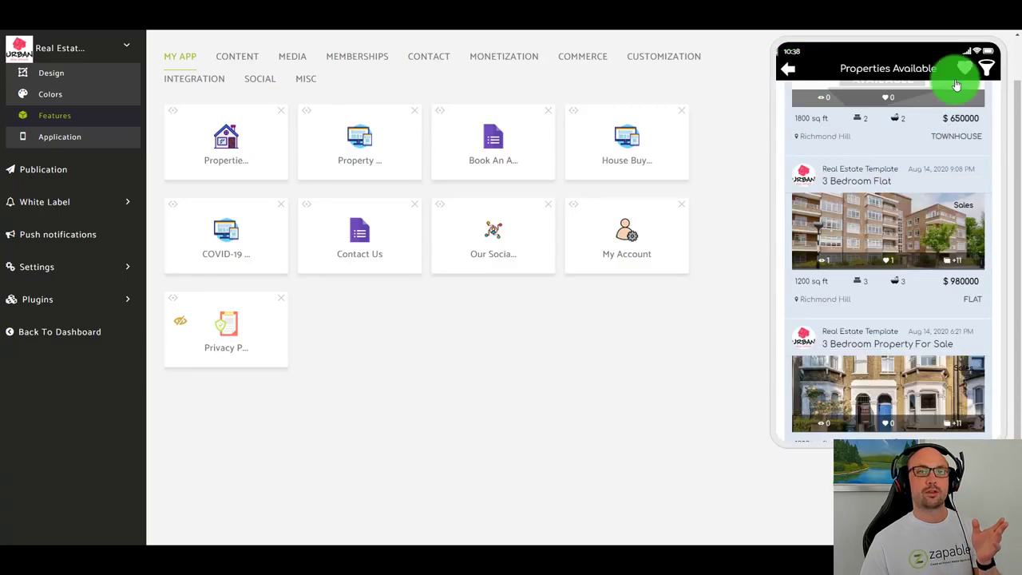
- View the Property For filter choices (Rent, Sales), close the filters, and open Property Listing
click(985, 69)
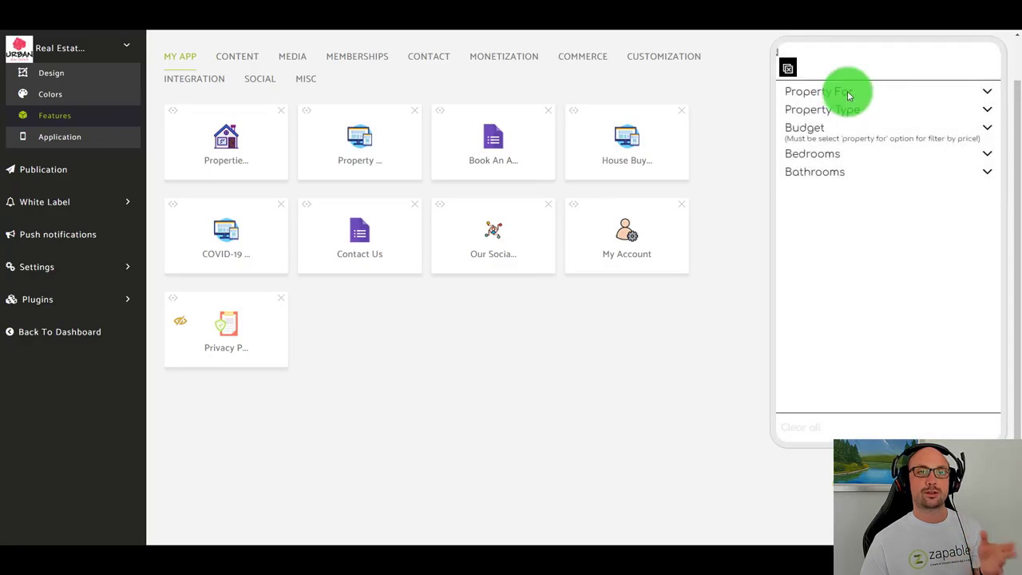
click(986, 91)
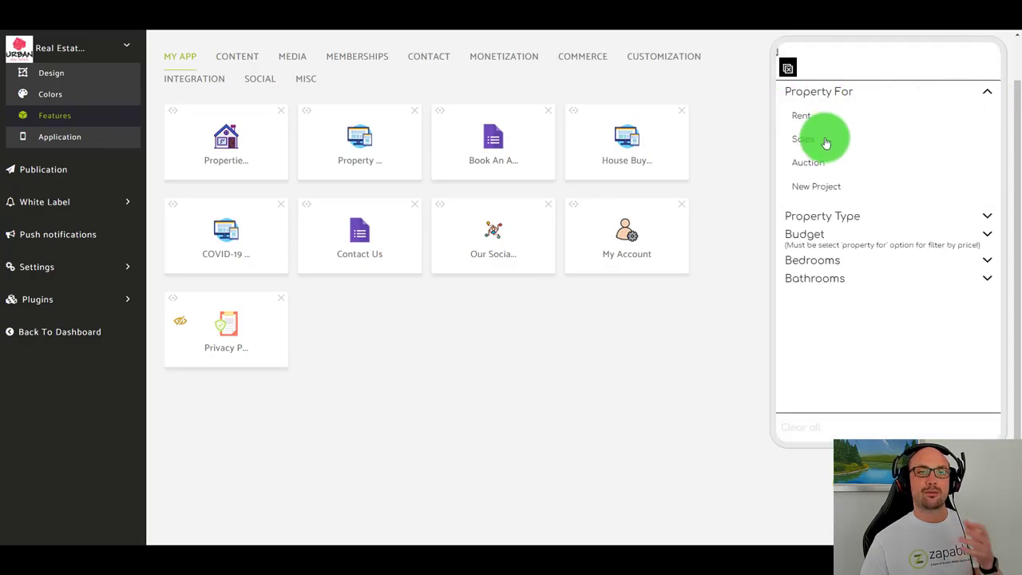
click(785, 67)
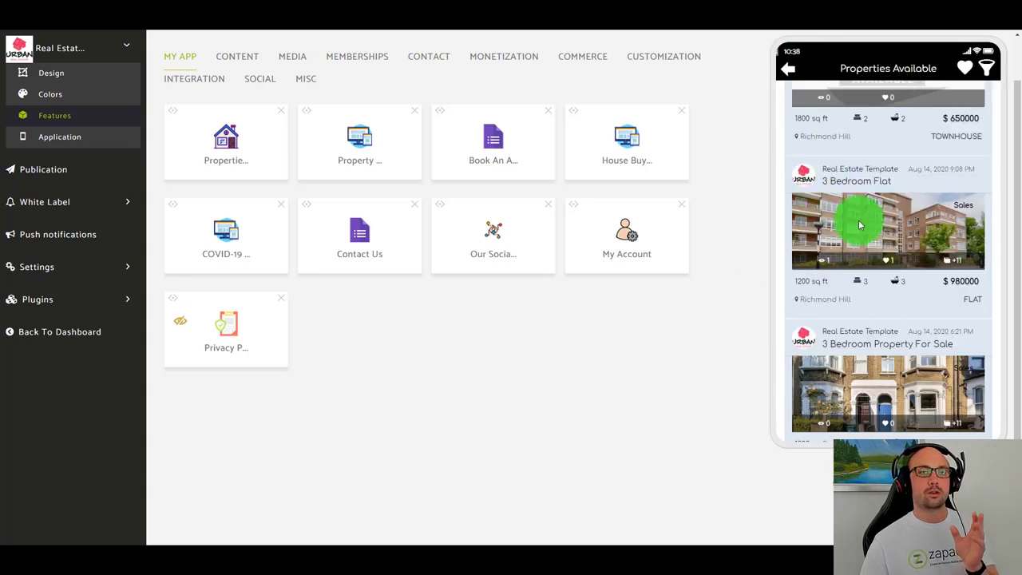
click(82, 309)
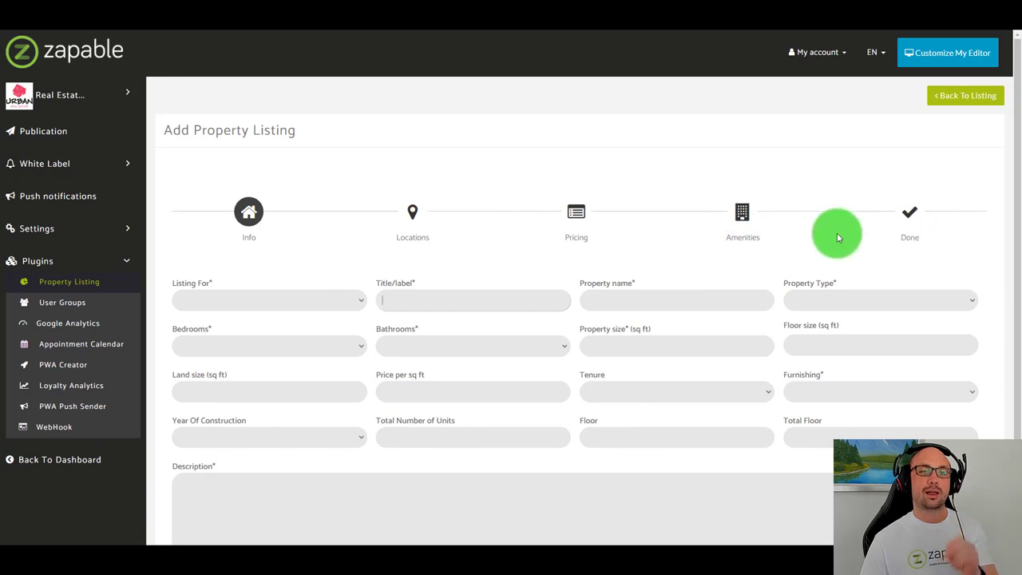
- Show the available property types in the Add Property Listing form's dropdown
scroll(831, 231, down, 3)
click(860, 179)
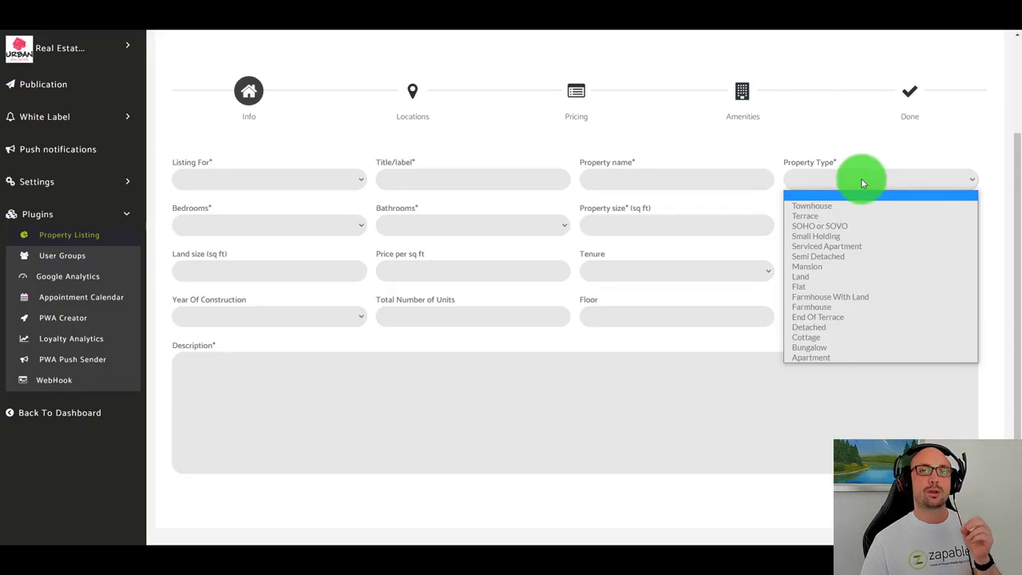
scroll(731, 262, up, 3)
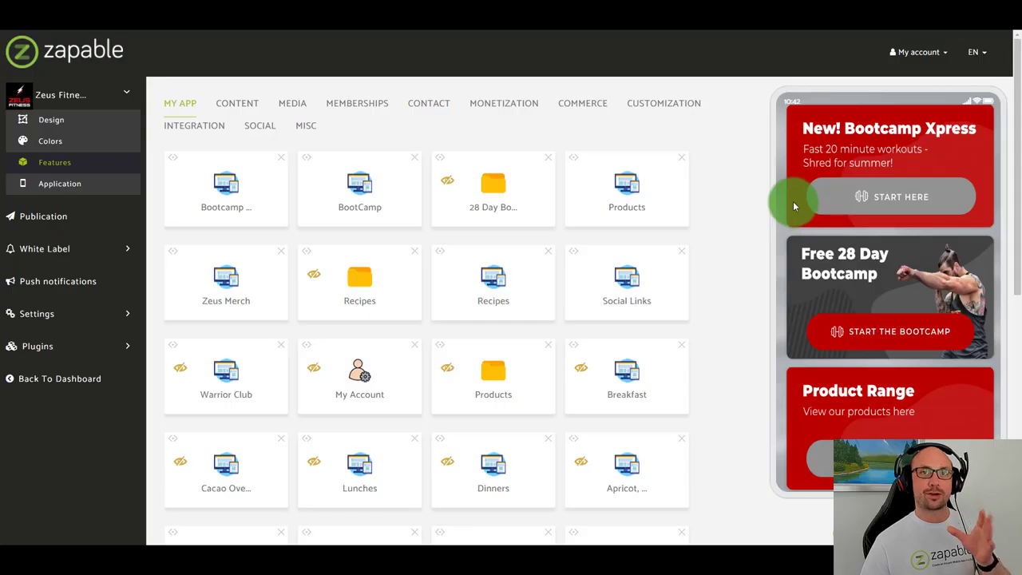
scroll(793, 204, down, 2)
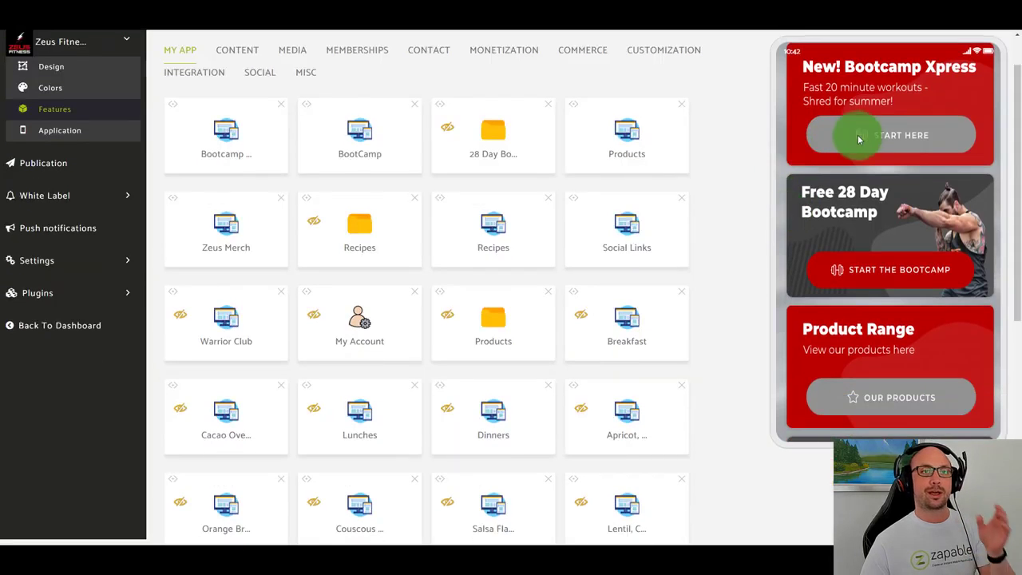
scroll(871, 110, up, 2)
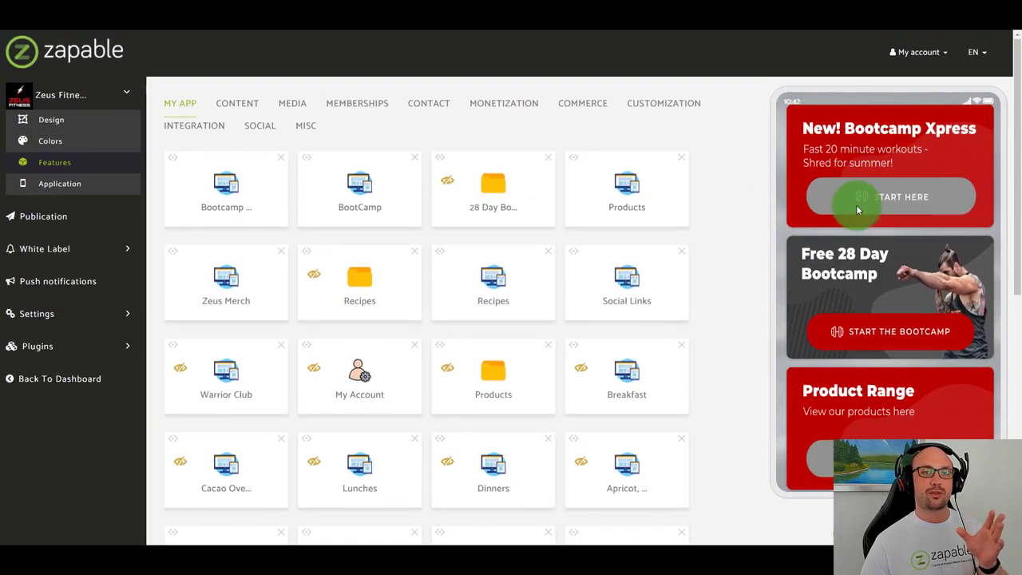
scroll(860, 279, down, 2)
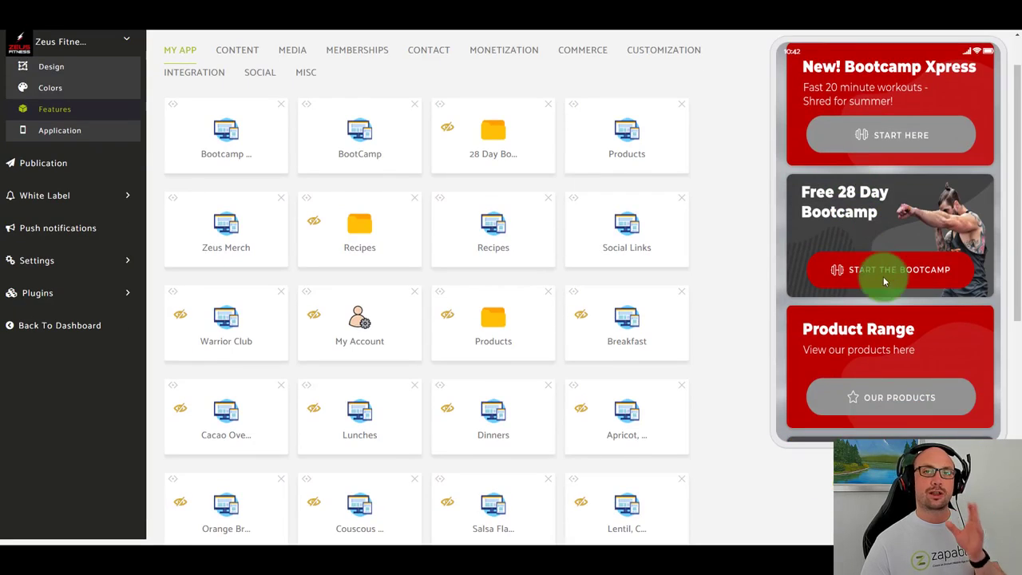
click(885, 272)
scroll(848, 267, down, 2)
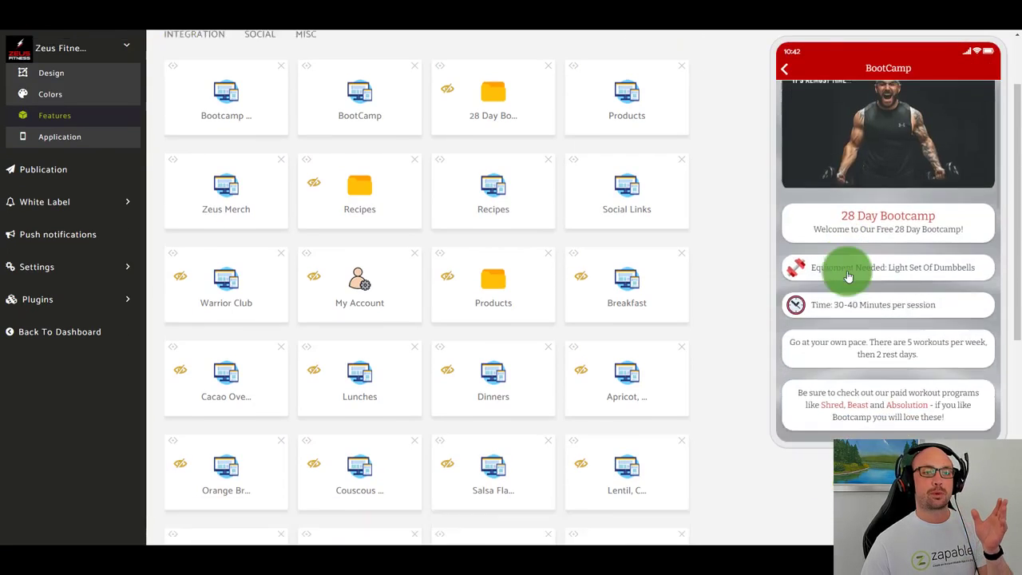
scroll(848, 275, down, 5)
scroll(849, 274, down, 3)
scroll(862, 308, down, 1)
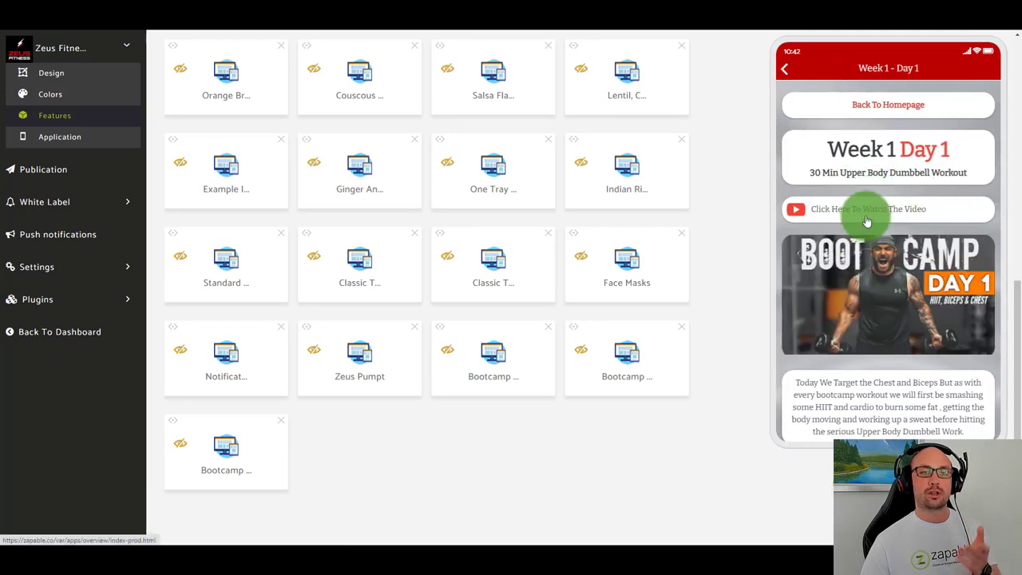
scroll(866, 224, down, 1)
scroll(867, 240, down, 1)
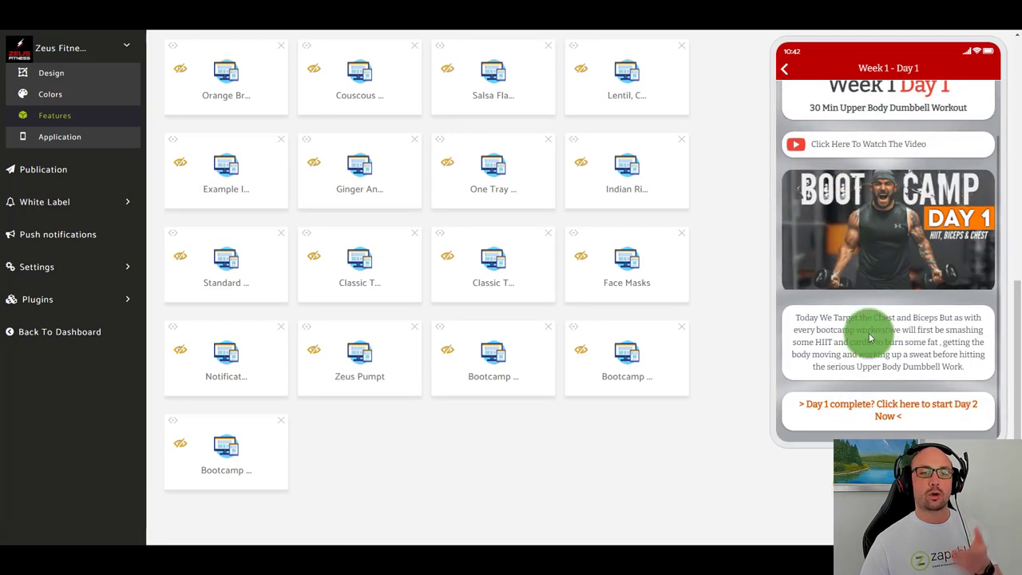
click(892, 408)
click(790, 71)
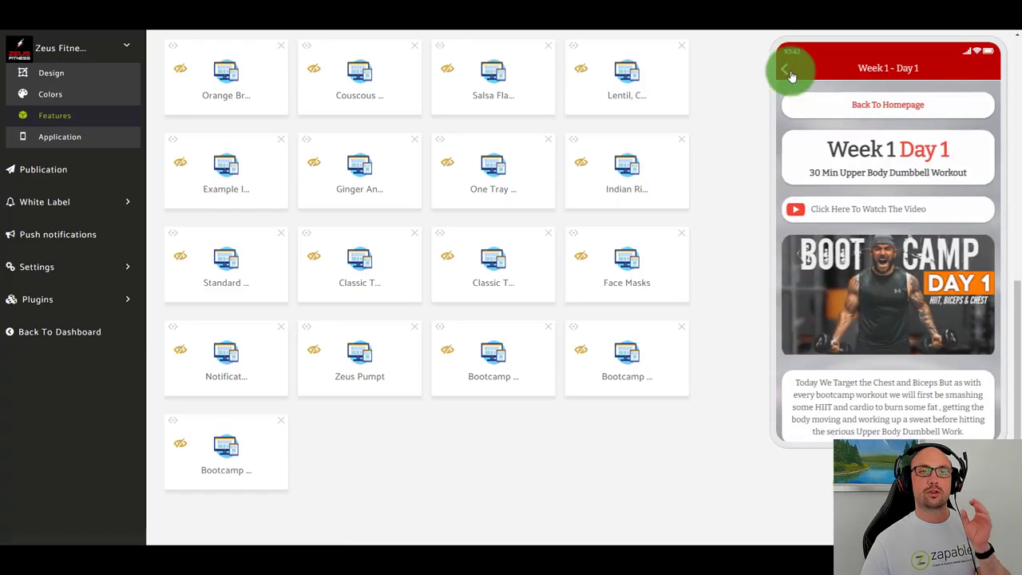
click(790, 72)
click(790, 73)
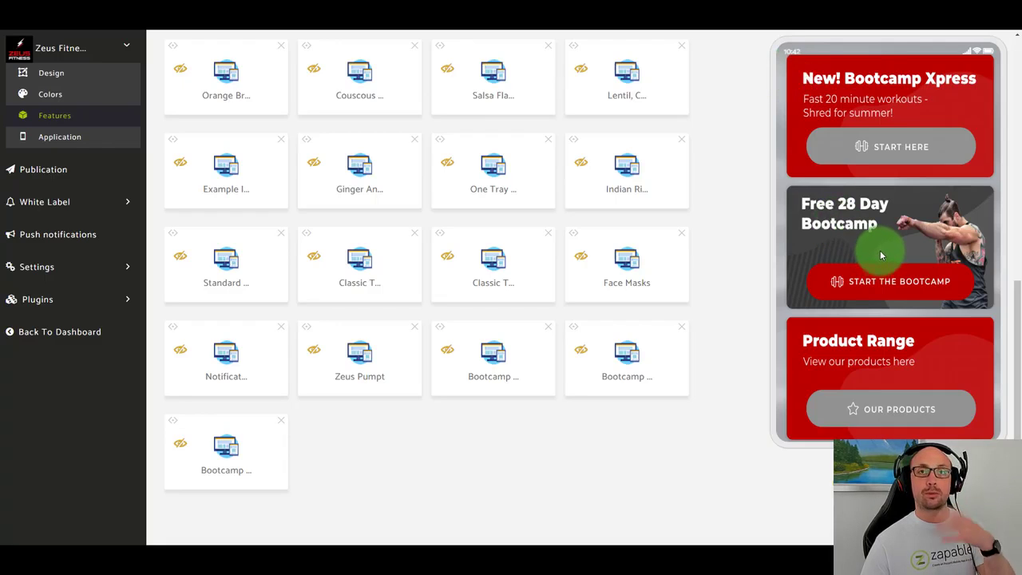
scroll(878, 252, down, 3)
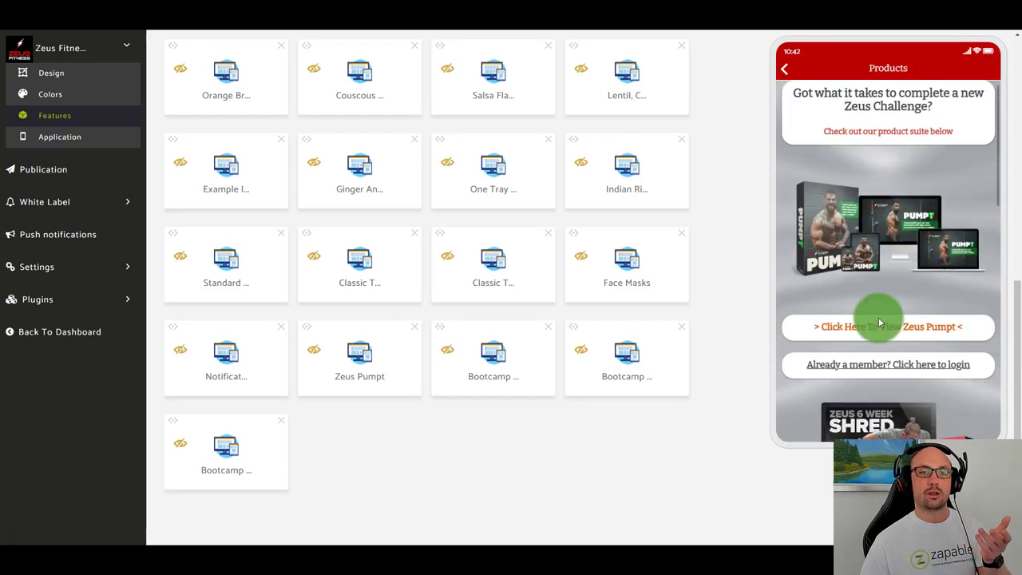
click(880, 327)
scroll(883, 307, down, 3)
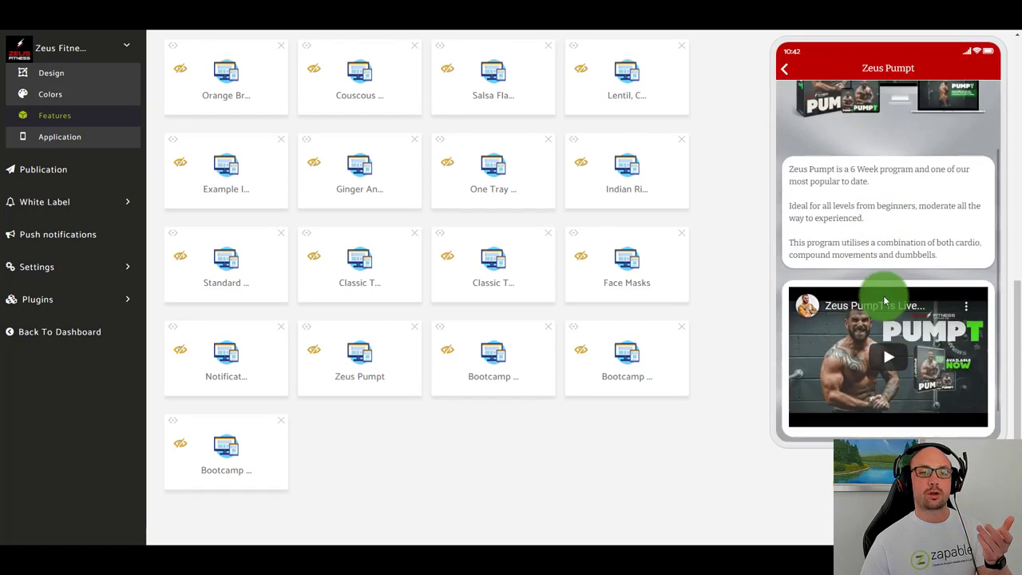
scroll(888, 335, down, 1)
click(891, 417)
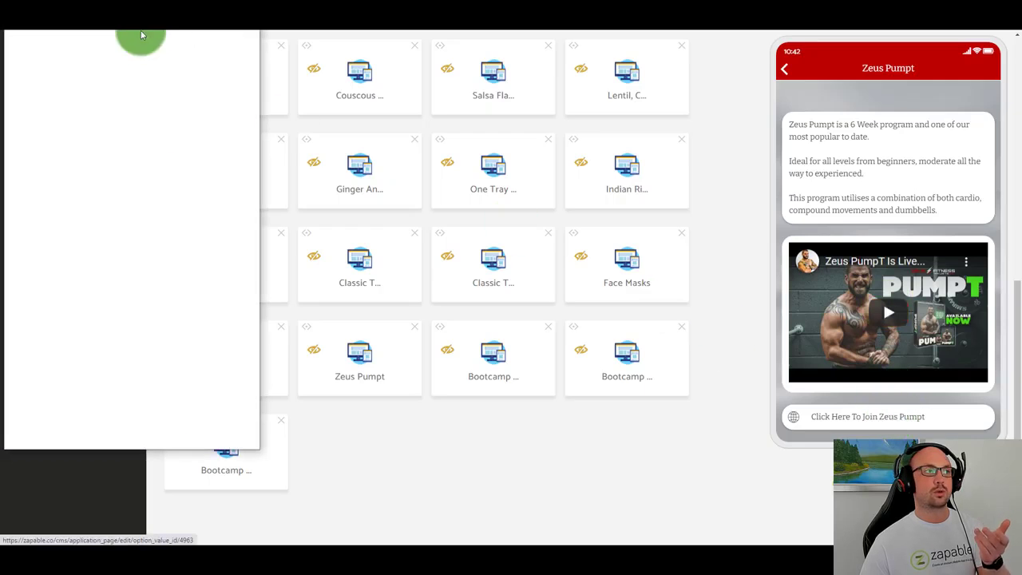
mouse_move(140, 33)
mouse_down()
mouse_move(628, 34)
mouse_move(614, 34)
mouse_up()
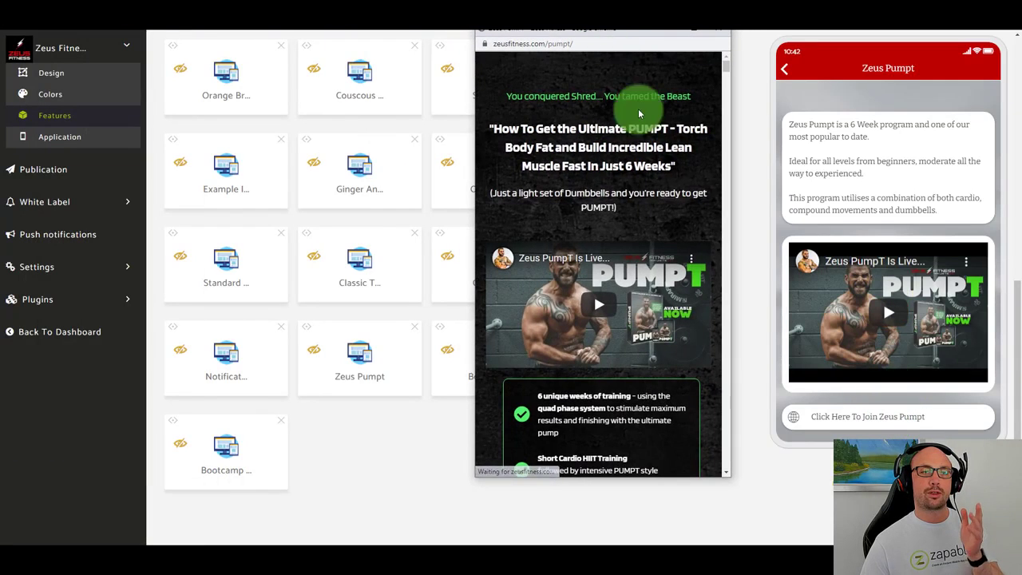
scroll(551, 144, down, 2)
scroll(574, 176, down, 3)
scroll(578, 192, down, 3)
scroll(579, 194, down, 3)
scroll(579, 194, down, 3)
scroll(579, 195, down, 3)
scroll(580, 197, down, 2)
scroll(582, 199, down, 2)
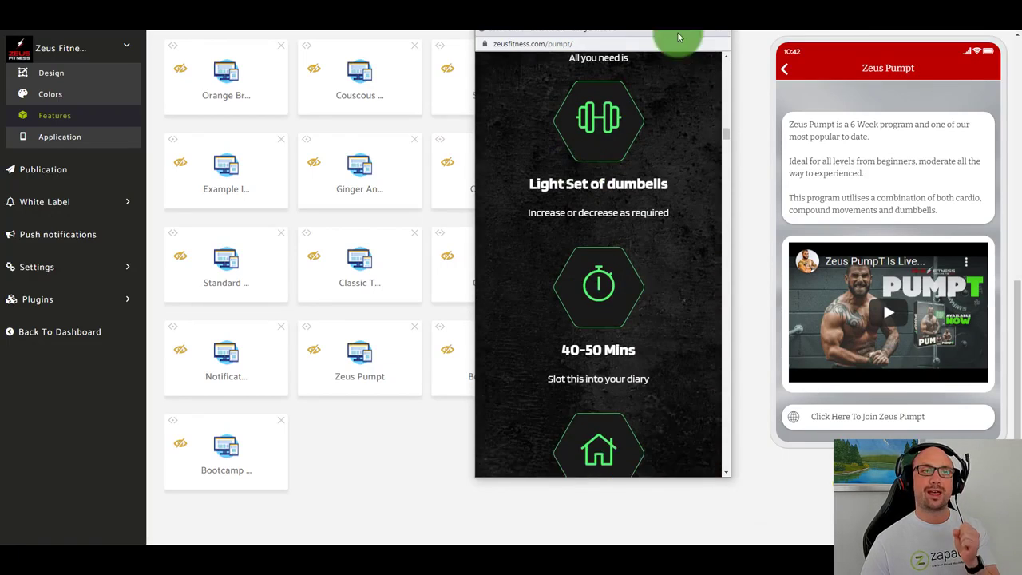
click(711, 30)
click(784, 68)
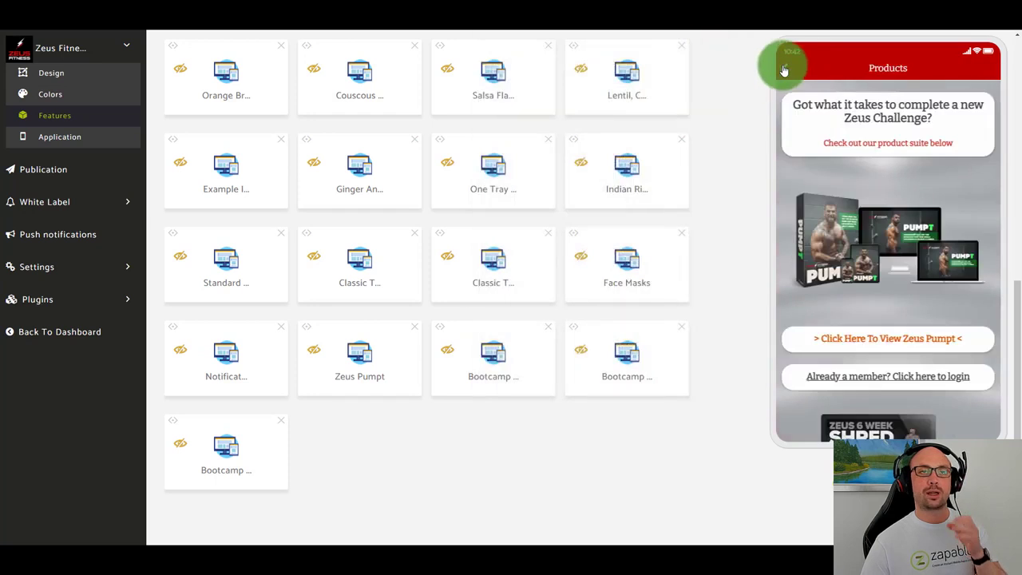
scroll(906, 246, down, 2)
scroll(894, 258, down, 1)
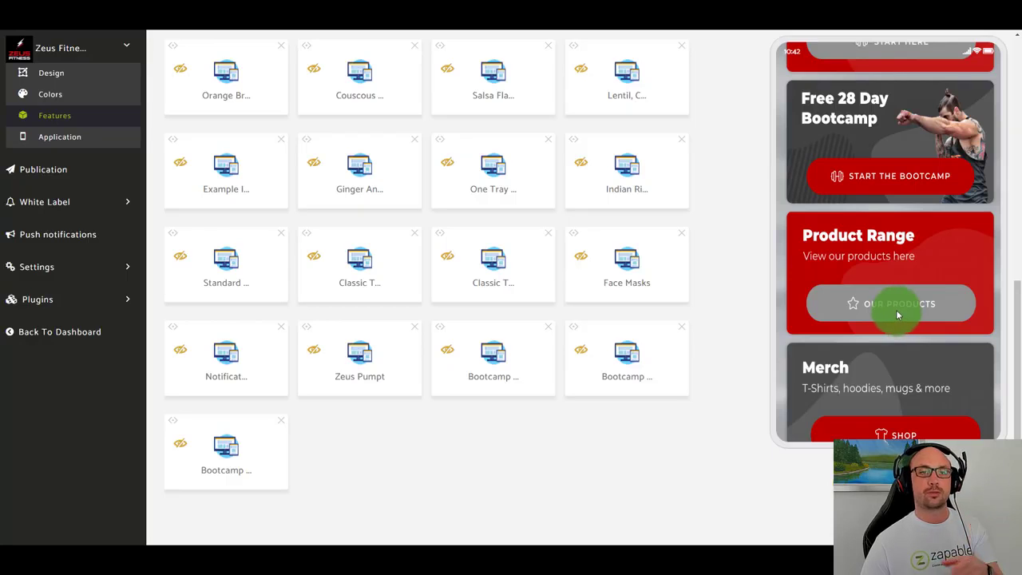
scroll(902, 263, down, 3)
- Open Healthy Recipes, return the preview to the home screen and scroll down
click(900, 239)
click(784, 68)
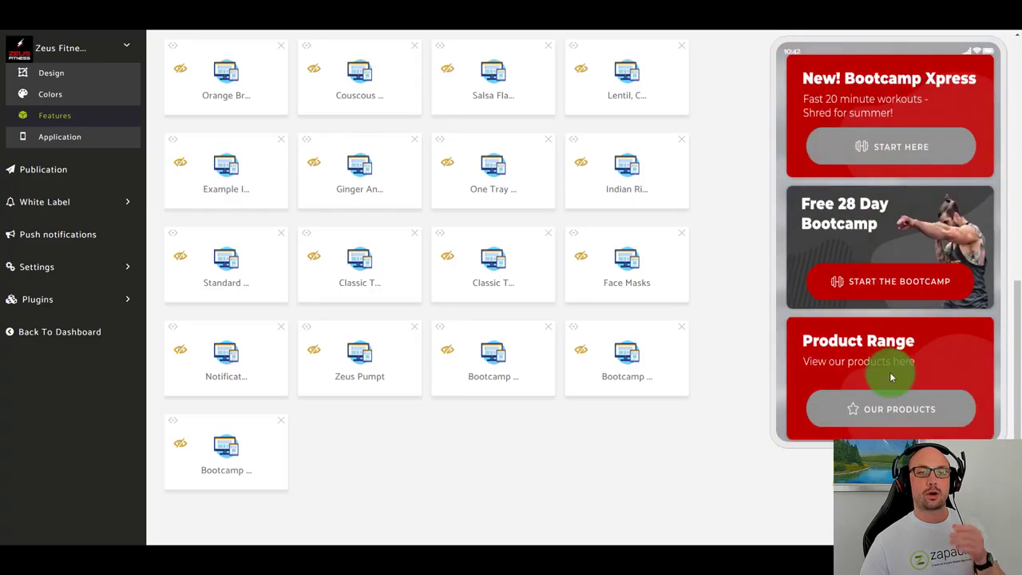
scroll(898, 350, down, 2)
scroll(902, 384, down, 2)
- Browse the Merch store's Standard College Hoodie designs and the Zeus LAUNCH! hoodie, then return home
click(912, 425)
click(917, 279)
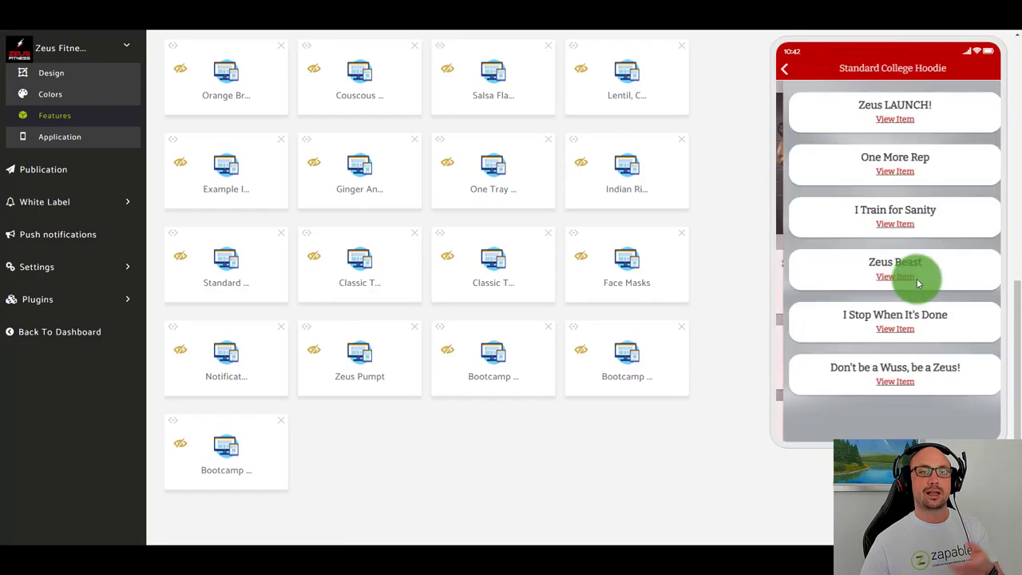
click(912, 128)
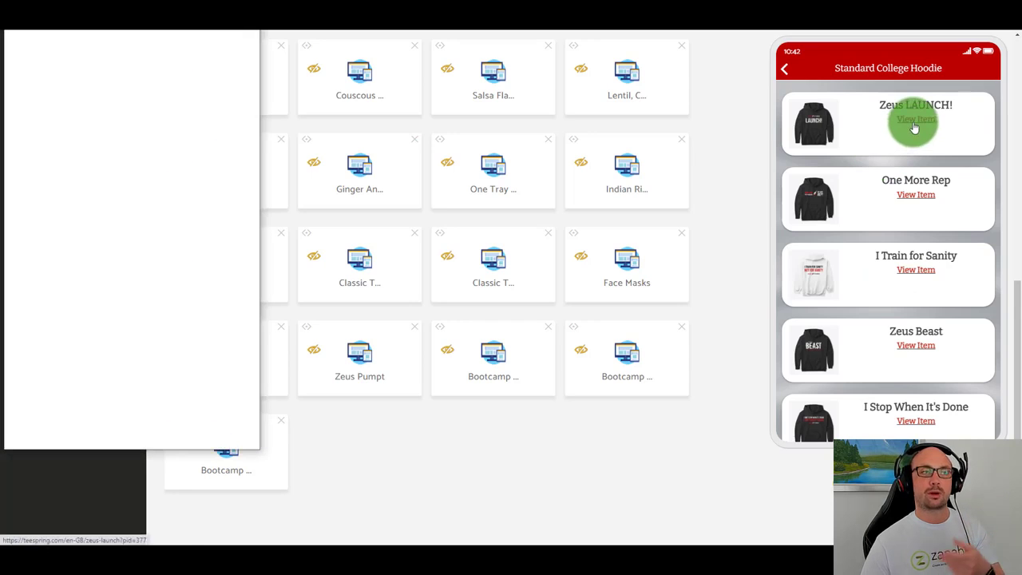
drag(194, 29, 657, 33)
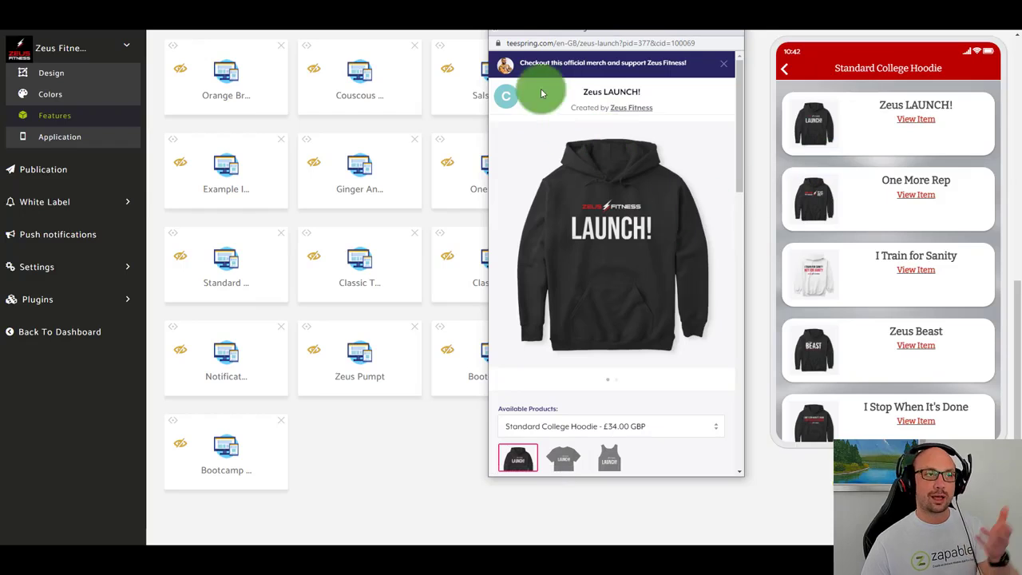
click(733, 32)
click(784, 69)
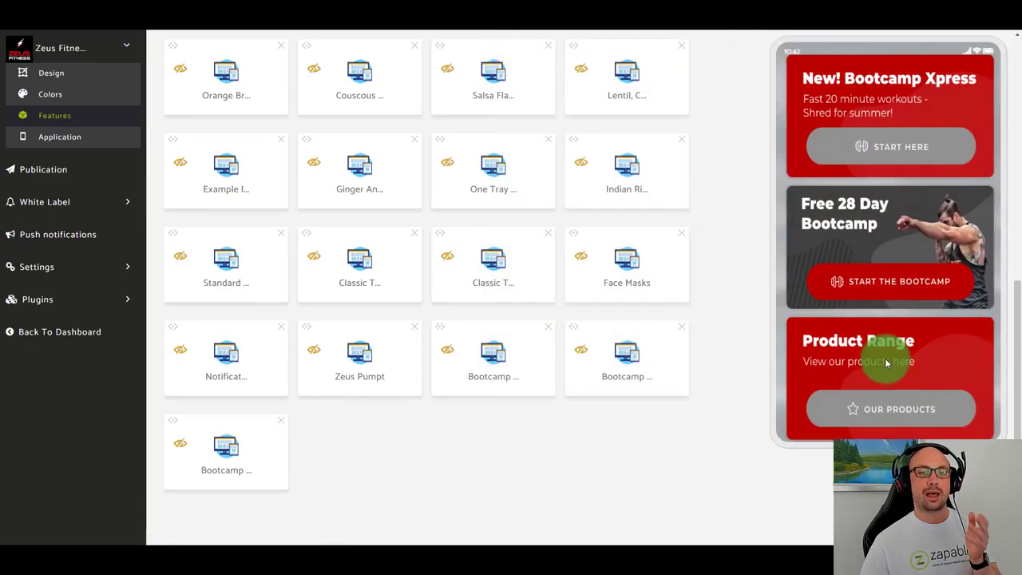
- Preview the Cacao Overnight Oats recipe under Healthy Recipes > Breakfasts
scroll(886, 363, down, 1)
scroll(890, 351, down, 2)
scroll(893, 340, down, 2)
click(888, 345)
click(906, 127)
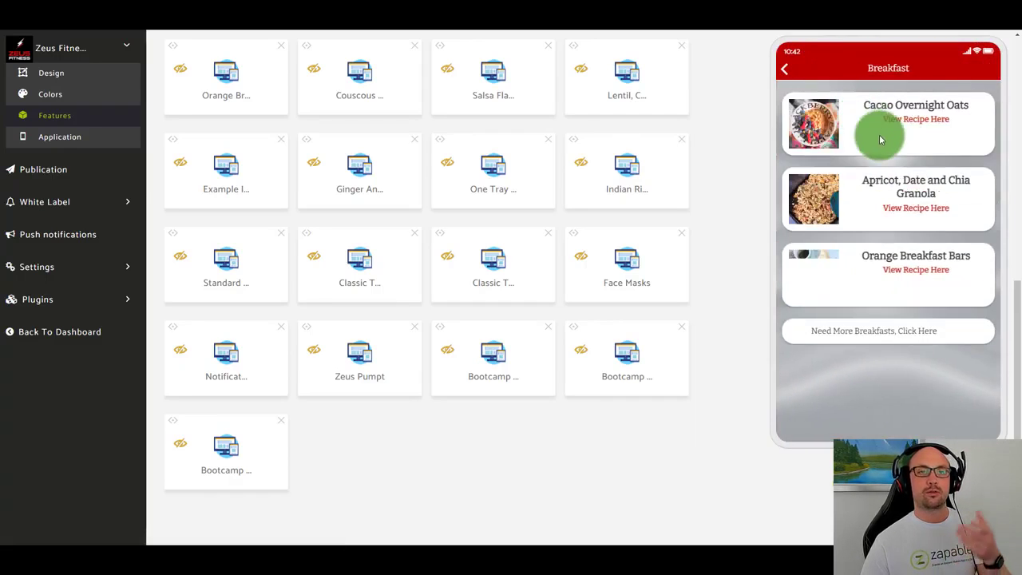
click(886, 142)
scroll(804, 99, down, 1)
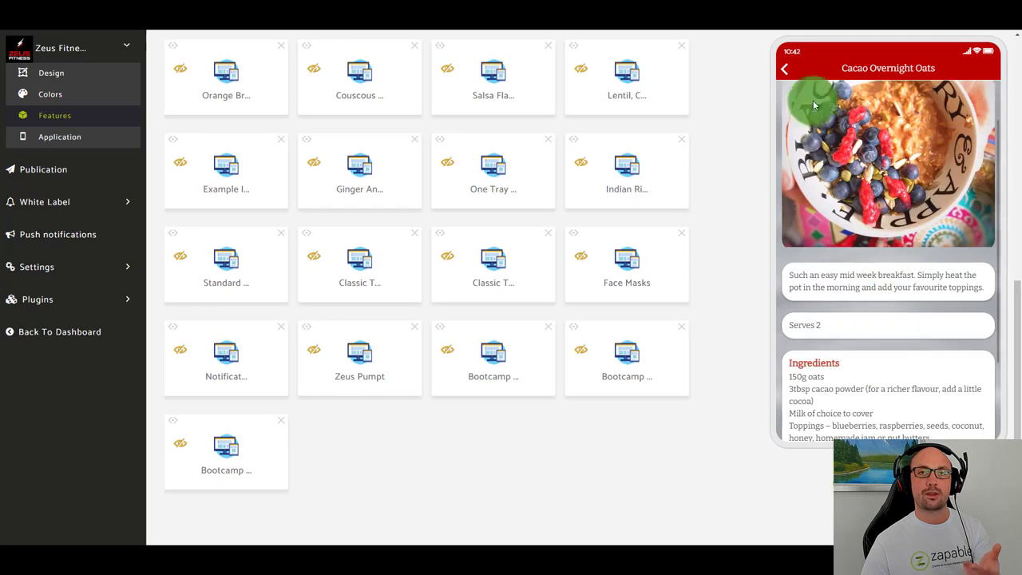
- Go back through Recipes to the home screen and scroll down toward Social
click(786, 71)
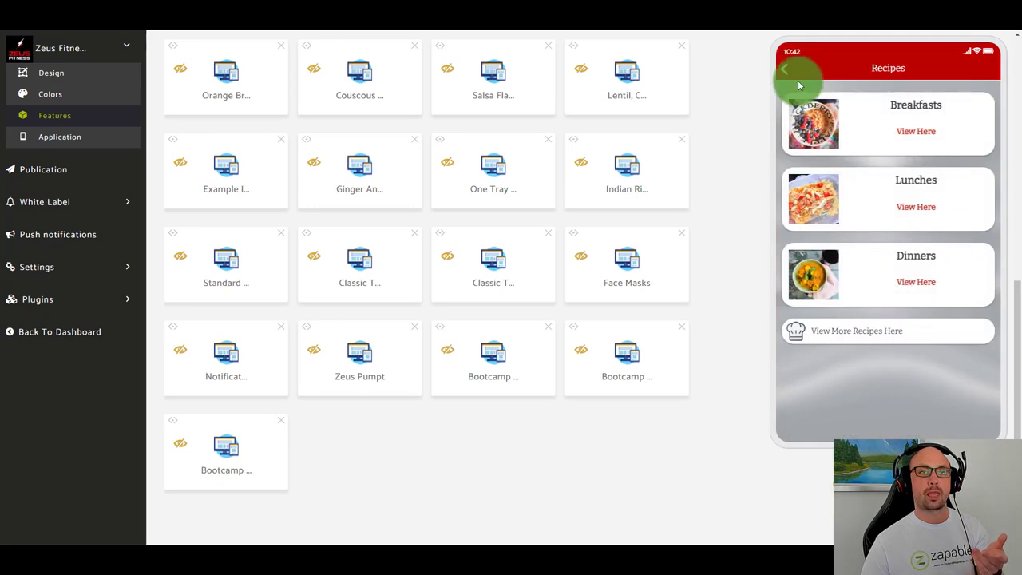
click(787, 66)
scroll(888, 276, down, 5)
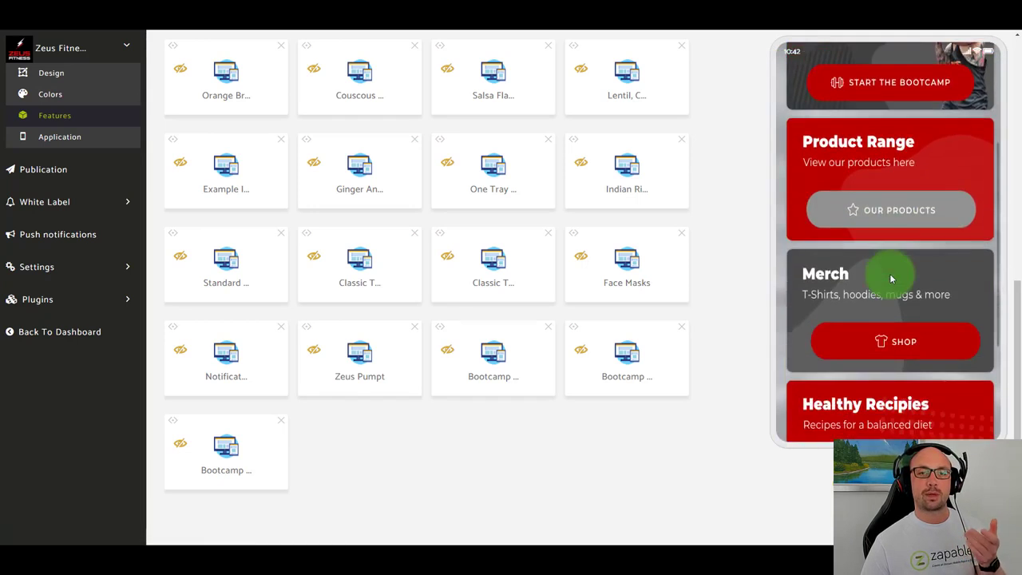
scroll(892, 278, down, 3)
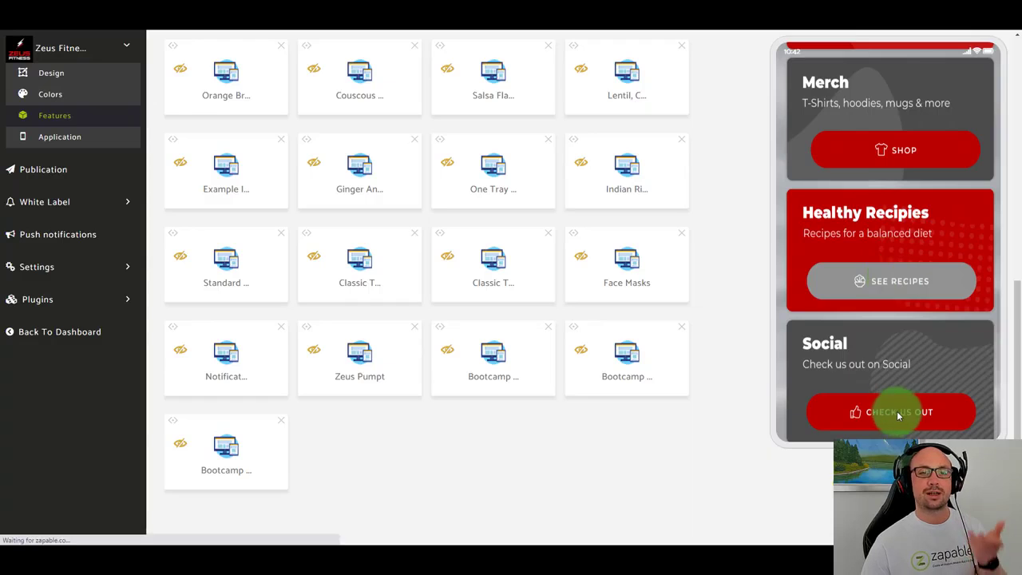
- Open Check Us Out to show the YouTube, Facebook, Instagram and TikTok links
click(900, 407)
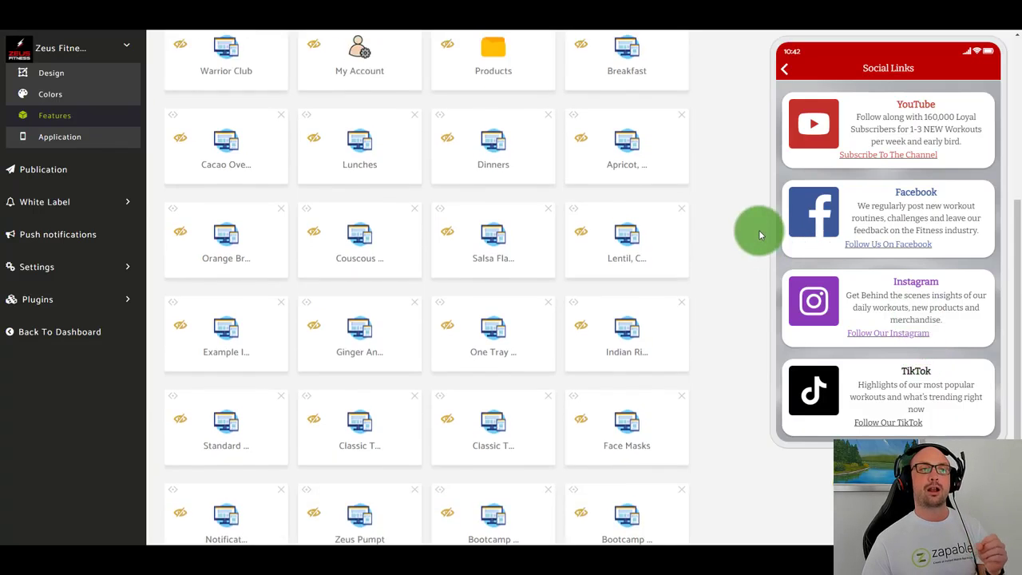
scroll(760, 234, up, 2)
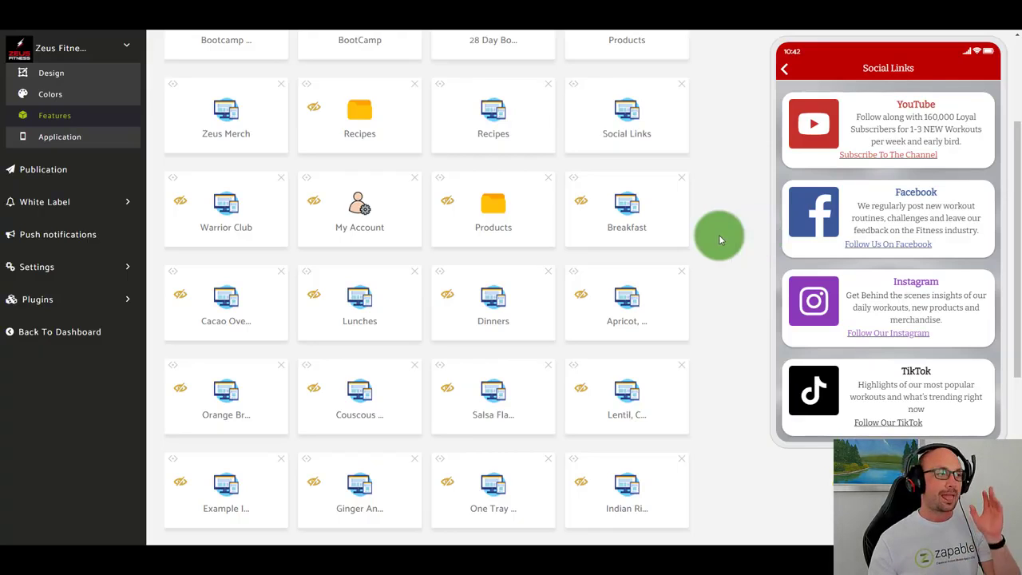
scroll(583, 204, up, 3)
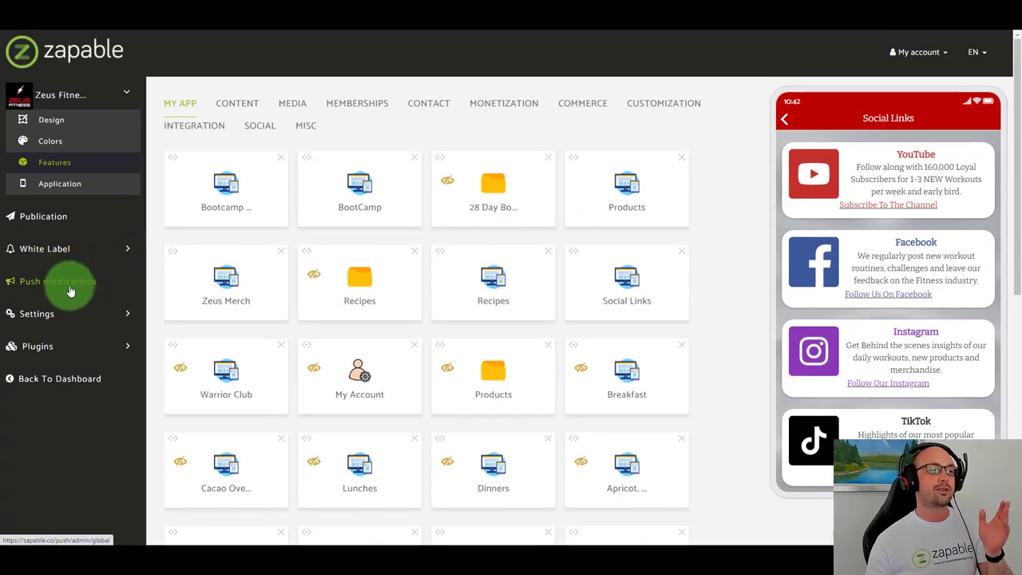
- Browse the Content, Media, Memberships, Contact and Monetization feature categories
click(65, 284)
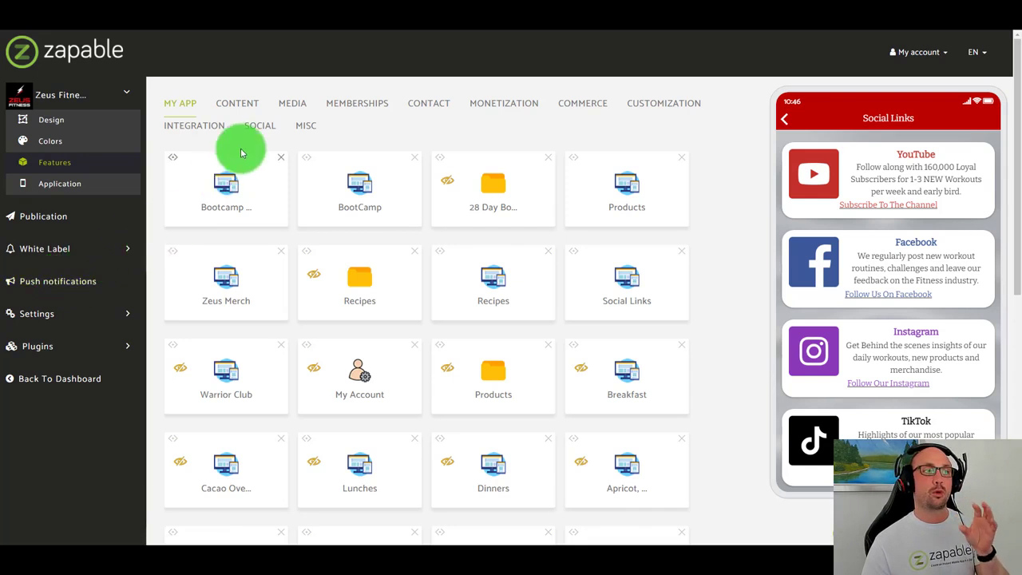
click(231, 109)
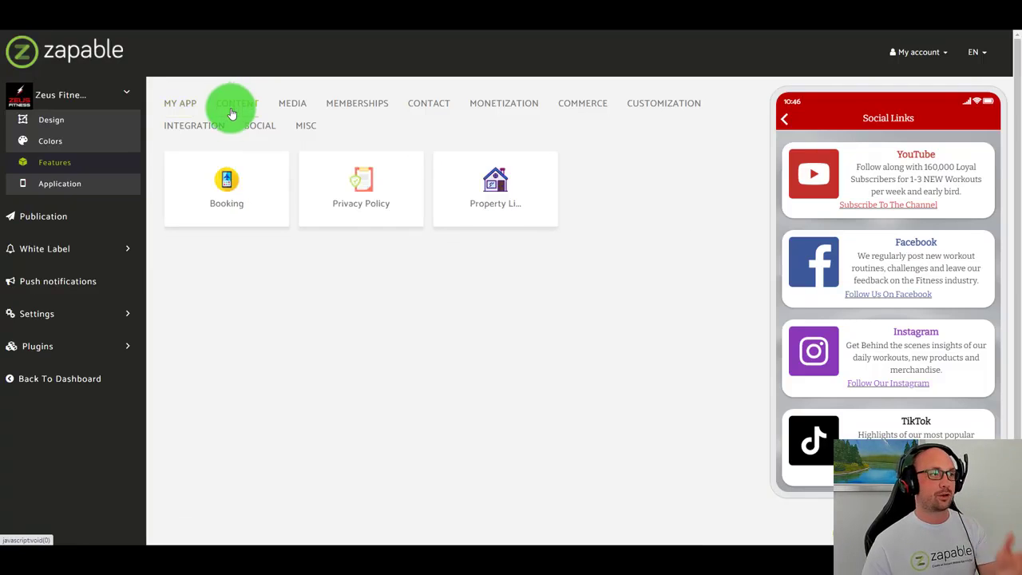
click(294, 106)
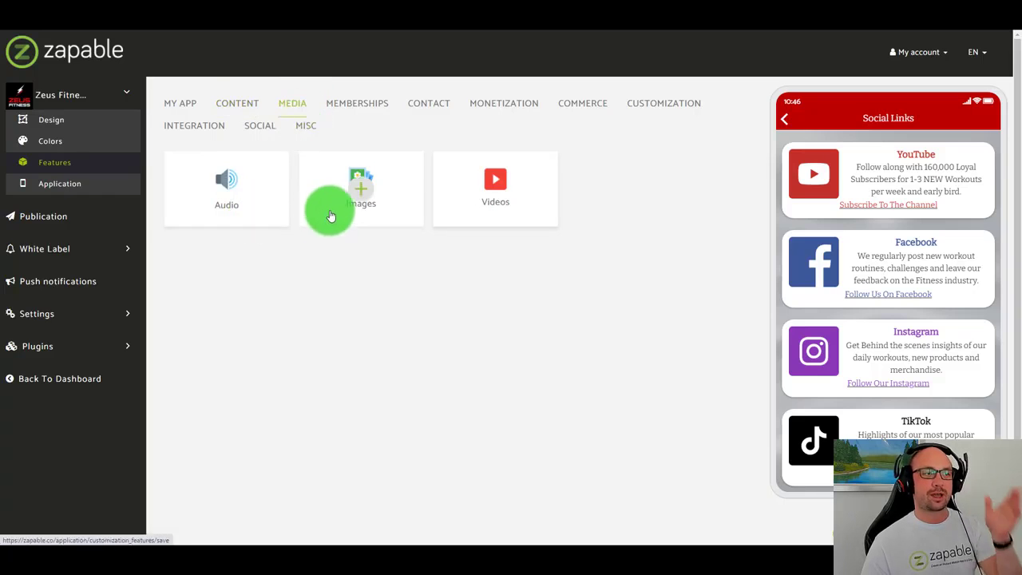
click(345, 104)
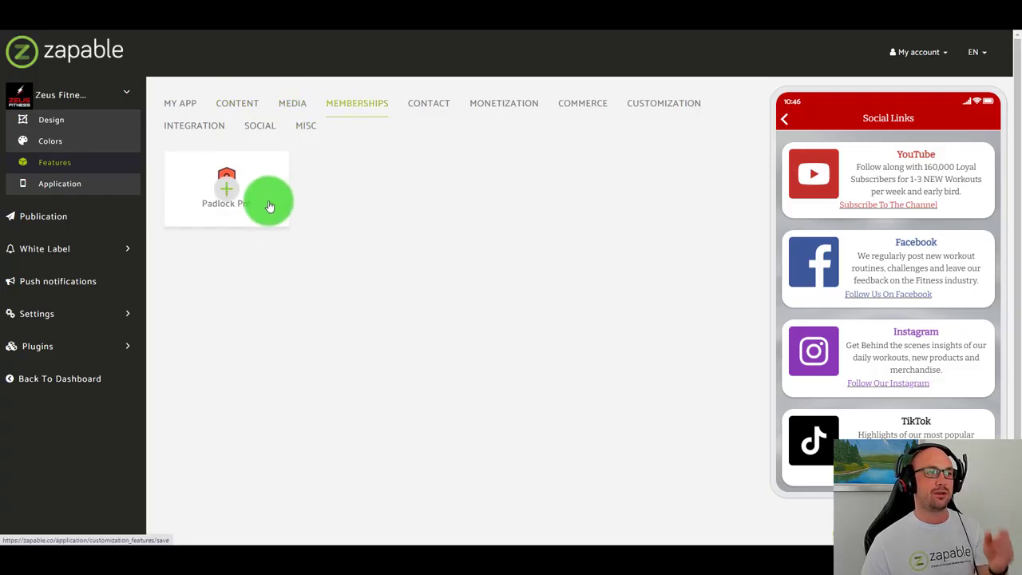
click(431, 103)
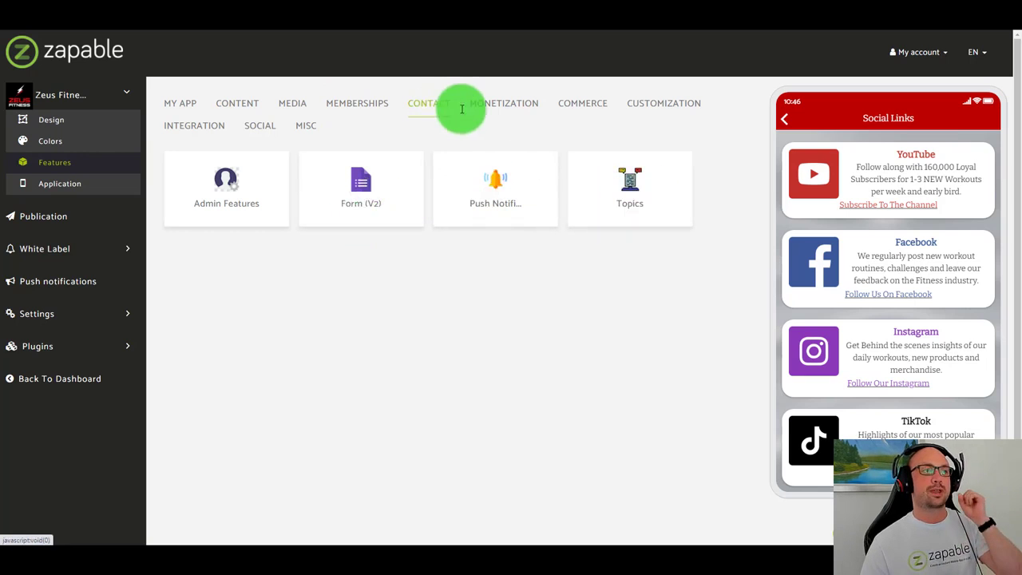
click(499, 107)
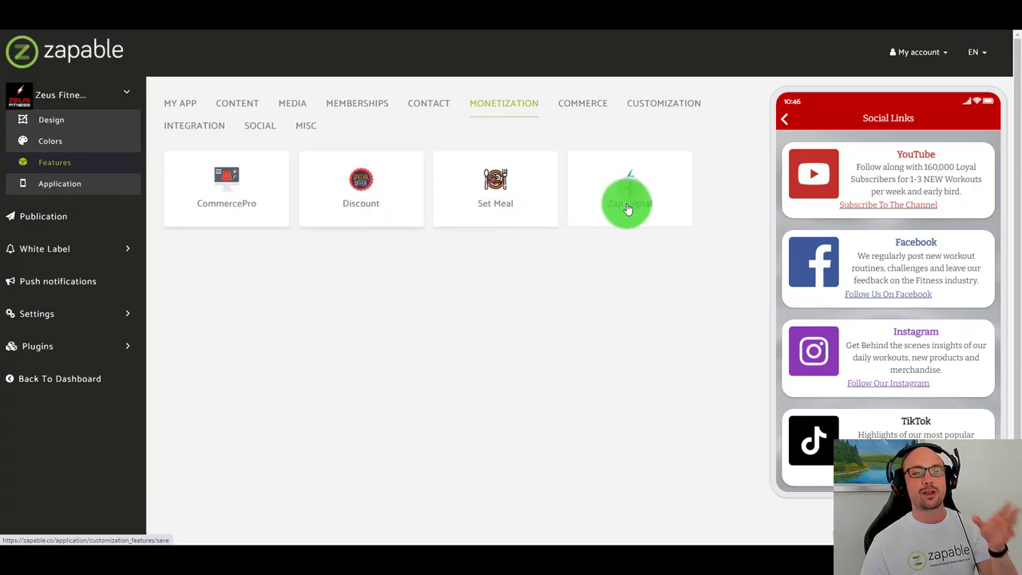
- Browse the Commerce, Customization, Integration and Social categories, then open Appointmentpro
click(580, 105)
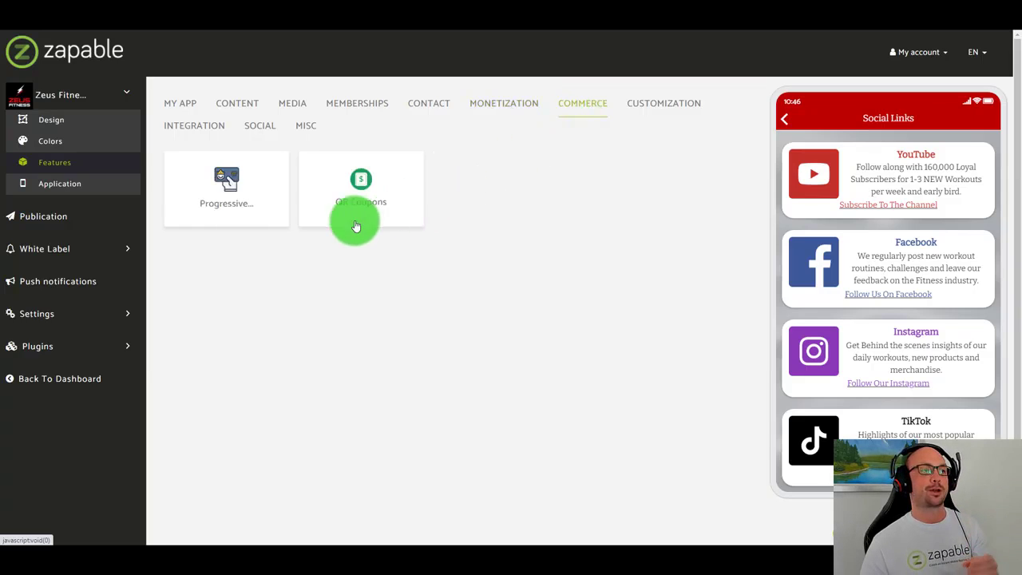
click(664, 104)
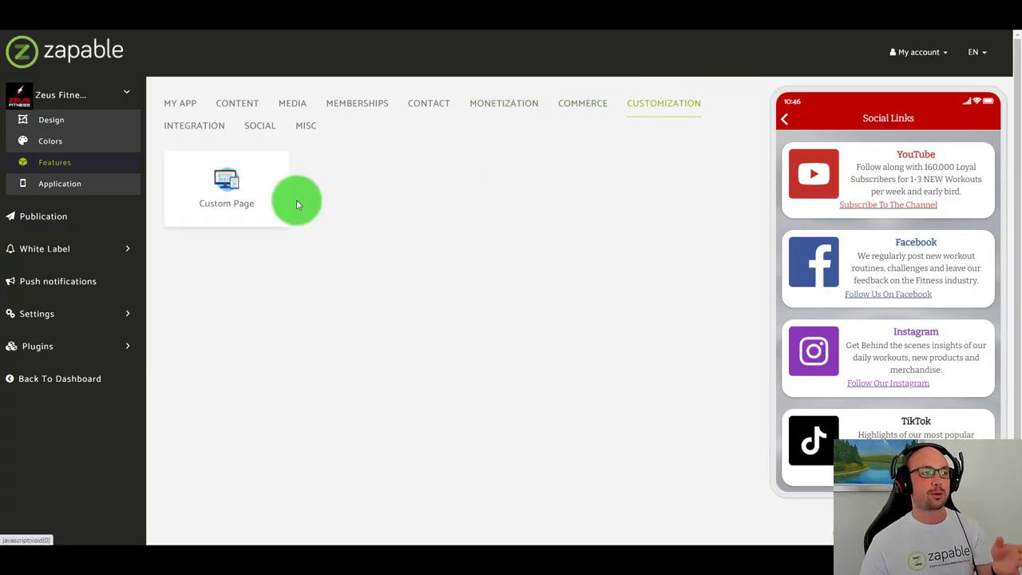
click(204, 131)
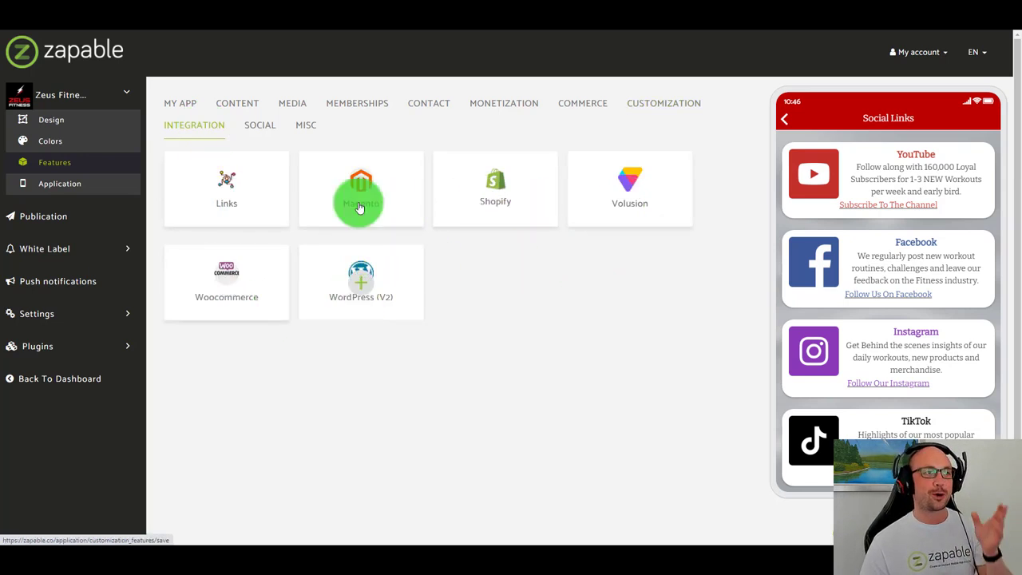
click(258, 128)
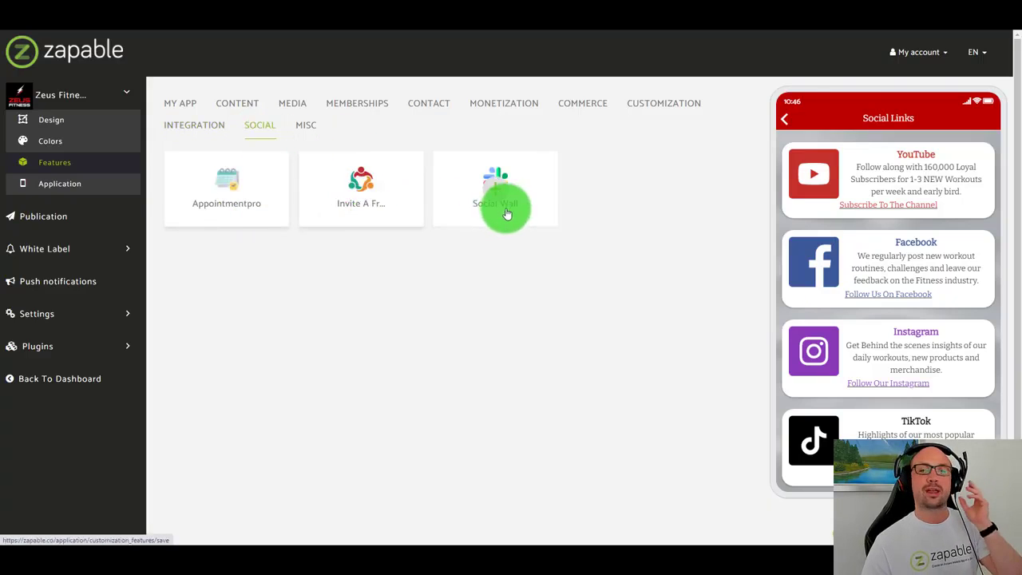
click(240, 196)
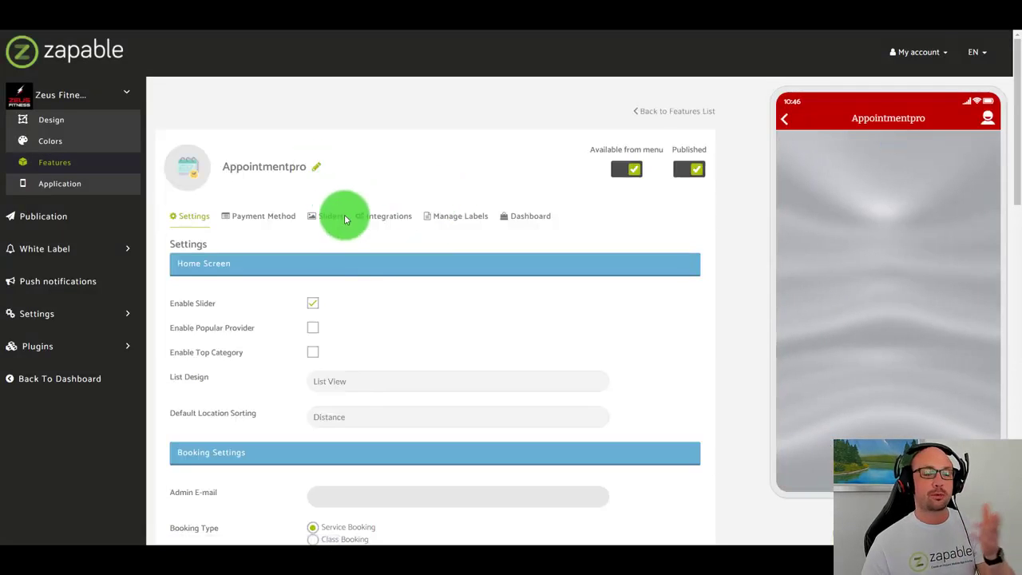
- Scroll through the Appointmentpro Settings page
scroll(438, 250, down, 2)
scroll(403, 267, down, 3)
scroll(344, 259, down, 4)
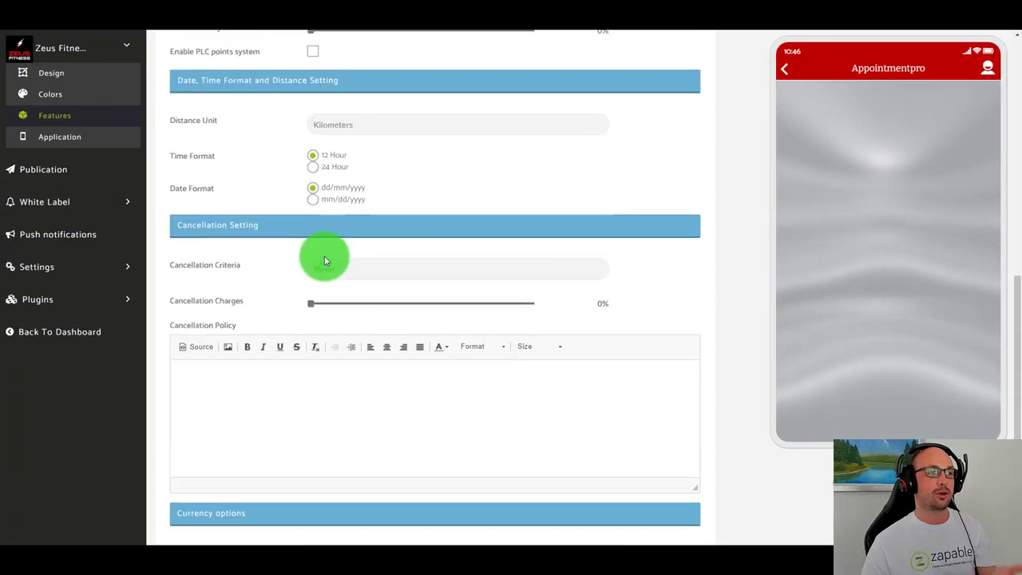
scroll(323, 257, up, 6)
scroll(310, 278, down, 2)
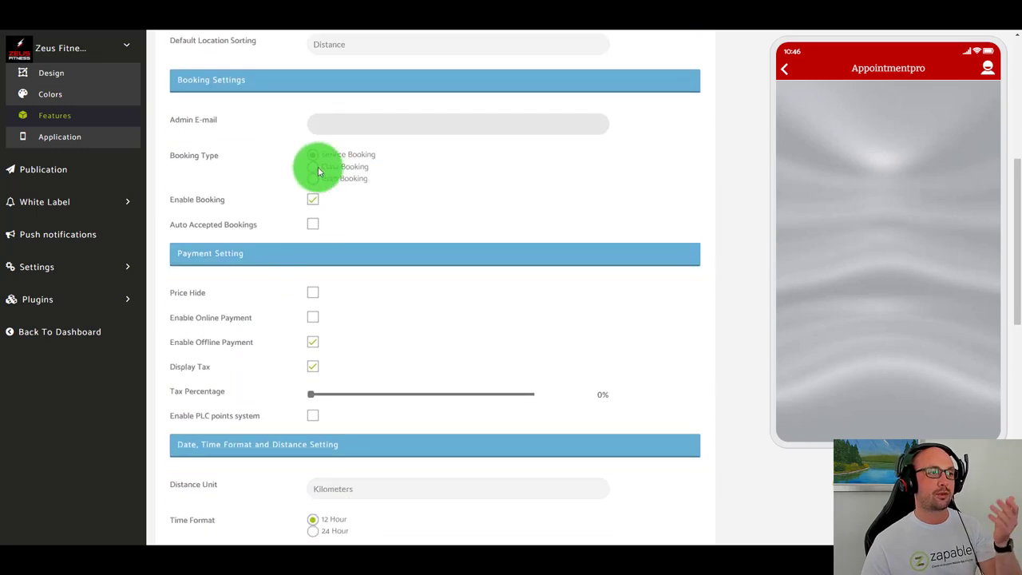
scroll(359, 231, down, 2)
scroll(391, 275, down, 3)
scroll(403, 295, down, 3)
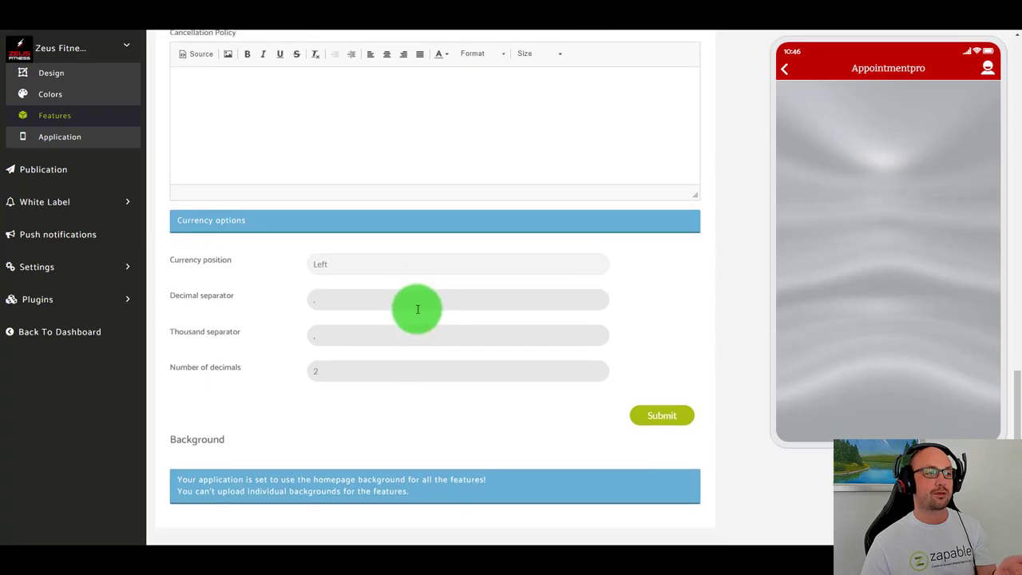
scroll(419, 313, up, 5)
scroll(425, 316, up, 4)
scroll(415, 303, up, 4)
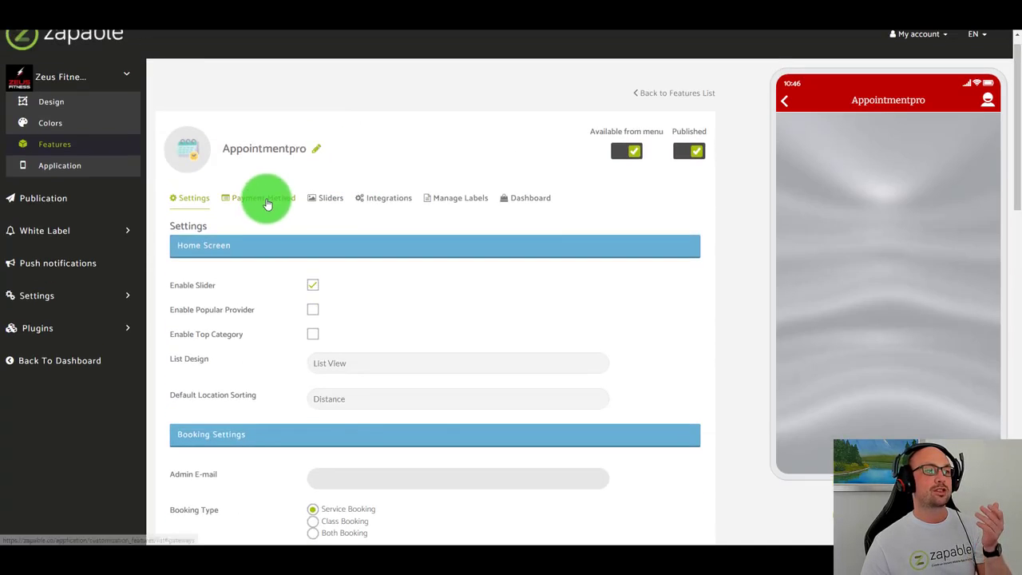
- View Payment Method, then Integrations, and select the whole embed code
click(264, 198)
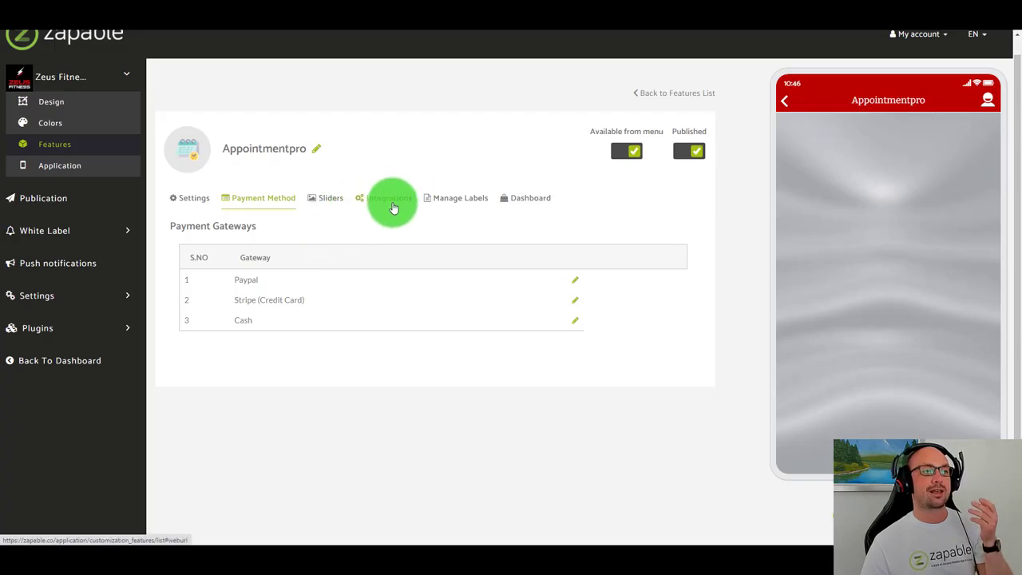
click(387, 203)
click(314, 286)
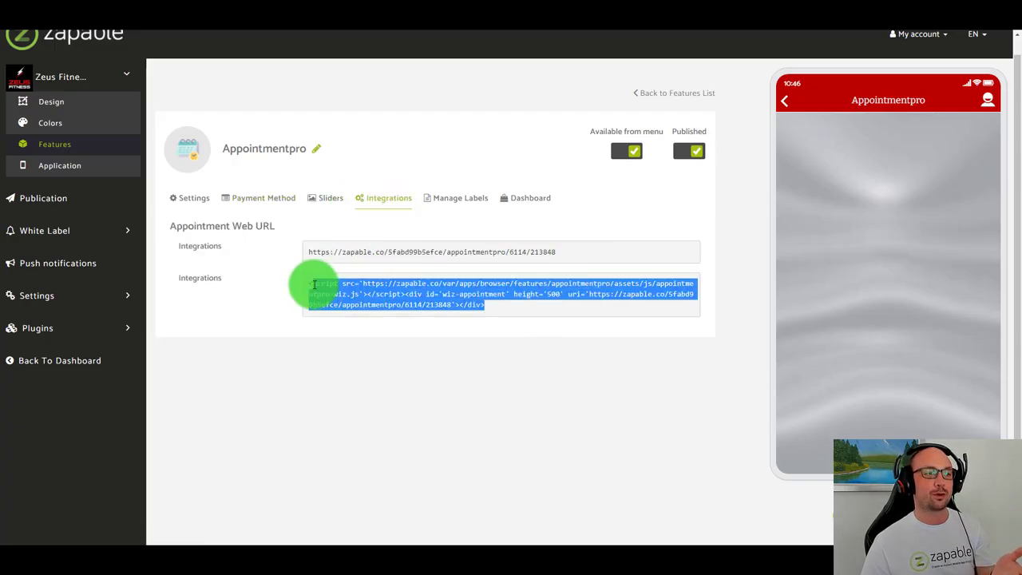